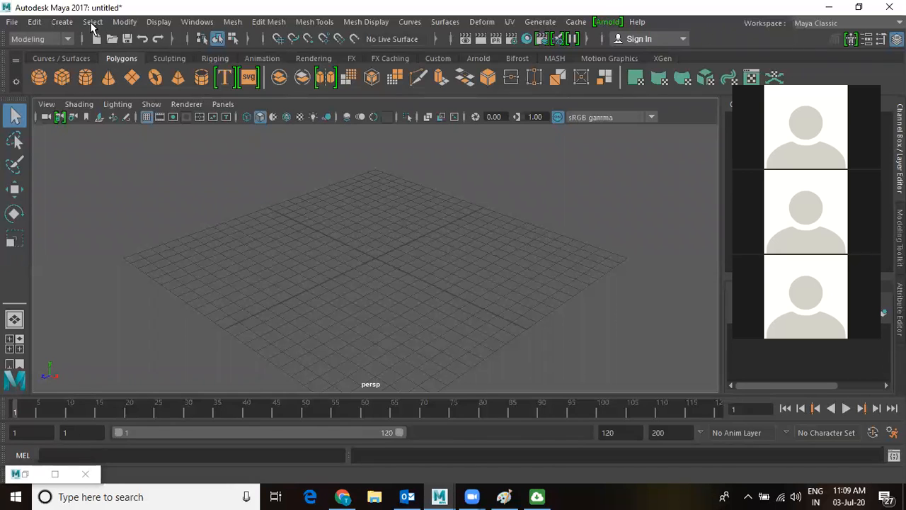
Dismiss the selection options menu without choosing anything.
{"action": "scroll", "coordinate": [501, 272], "scroll_direction": "down", "scroll_amount": 4}
{"action": "key", "text": "alt+s"}
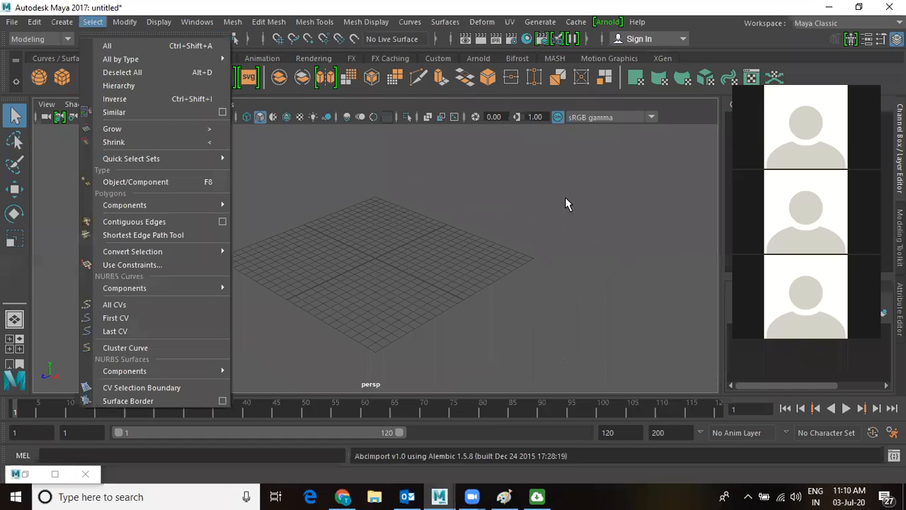
{"action": "left_click", "coordinate": [606, 205]}
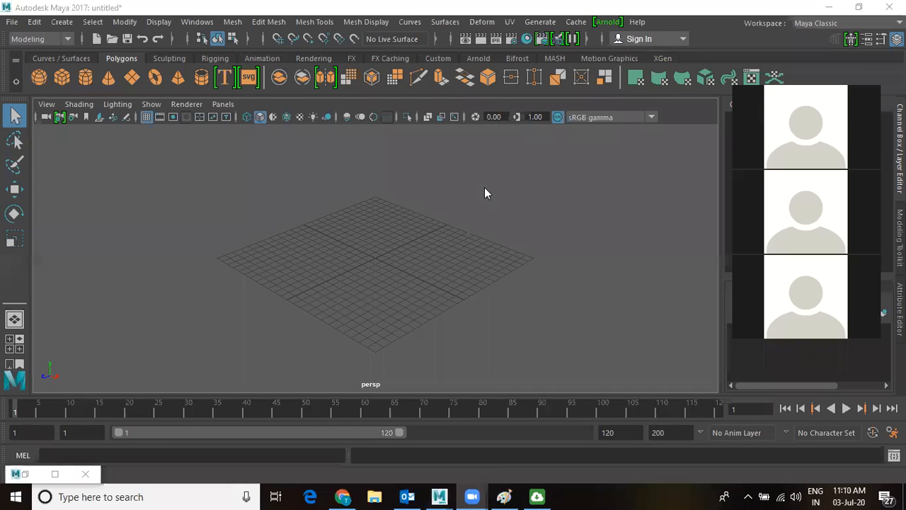
Open the Content Browser on the Animals sculpting base meshes and reposition it to show more thumbnails.
{"action": "left_click", "coordinate": [195, 23]}
{"action": "mouse_move", "coordinate": [234, 68]}
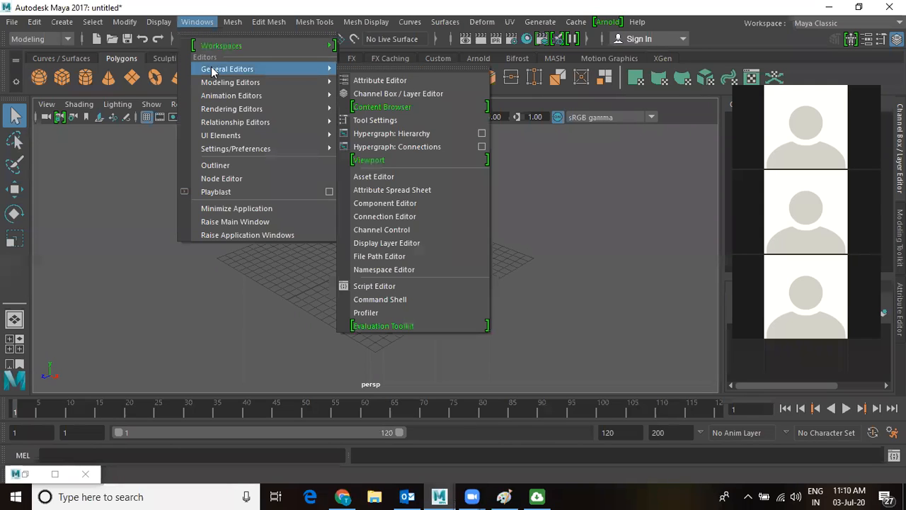
{"action": "left_click", "coordinate": [417, 110]}
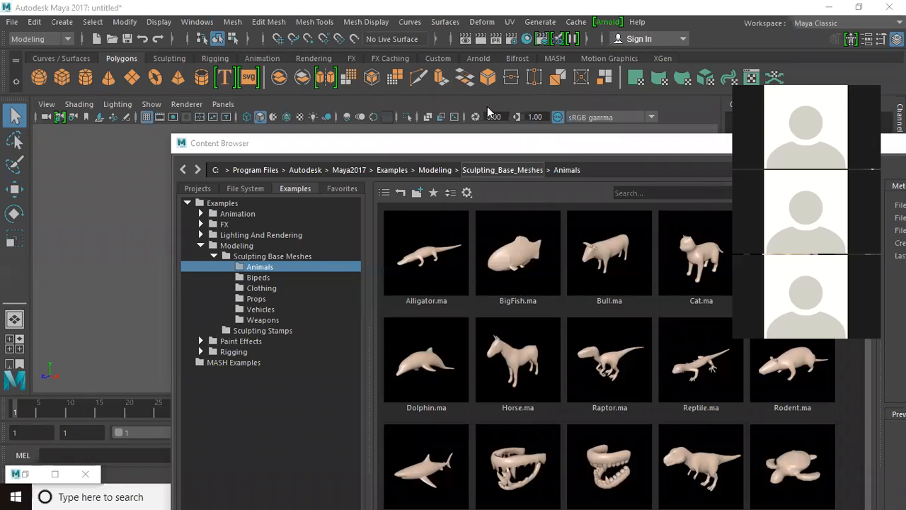
{"action": "left_click_drag", "start_coordinate": [487, 107], "coordinate": [440, 53]}
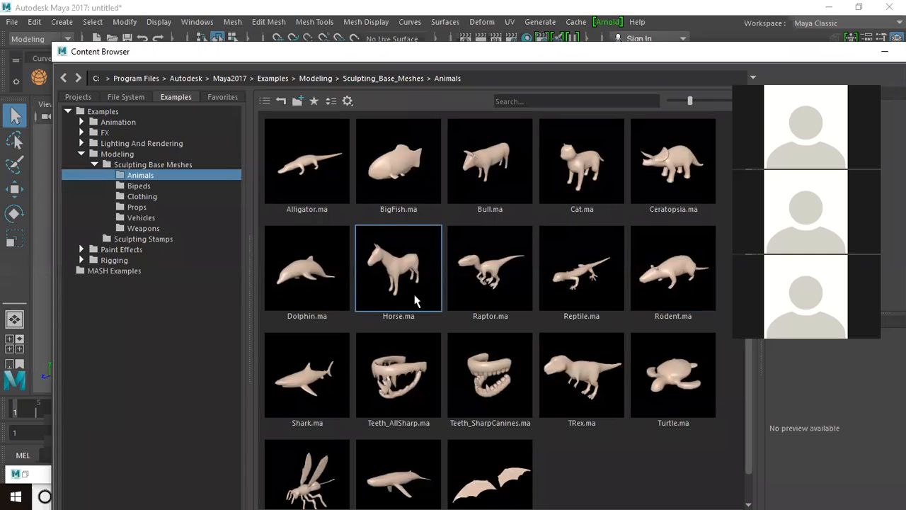
Show the Bipeds base meshes and bring up the options for RobotHumanoid.ma.
{"action": "left_click", "coordinate": [145, 185]}
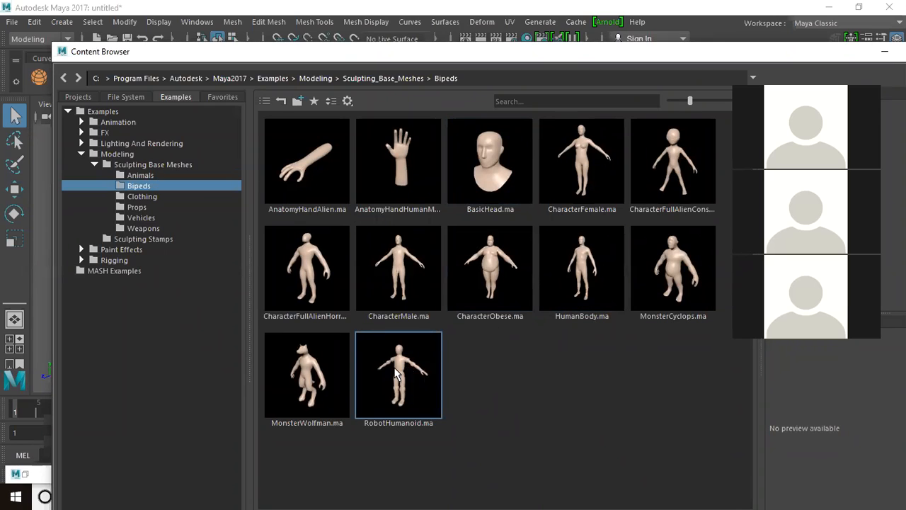
{"action": "right_click", "coordinate": [395, 373]}
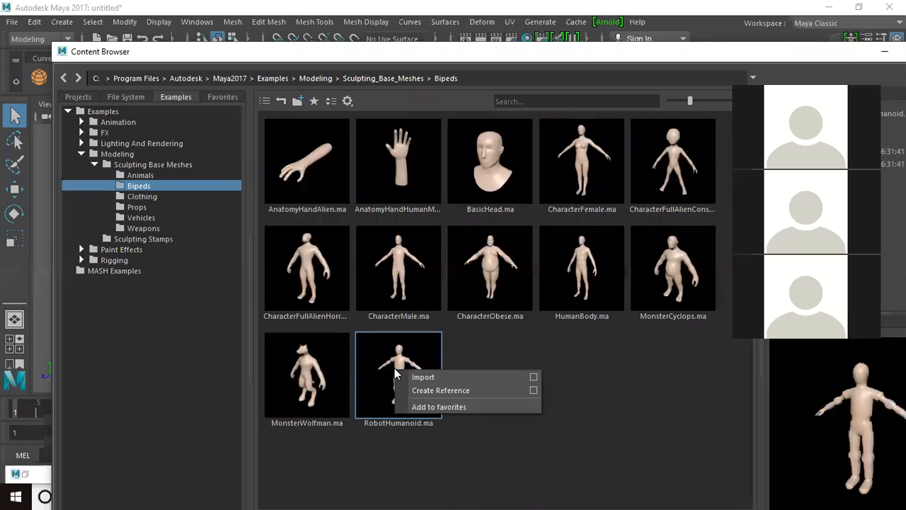
Import RobotHumanoid.ma into the scene.
{"action": "left_click", "coordinate": [431, 377]}
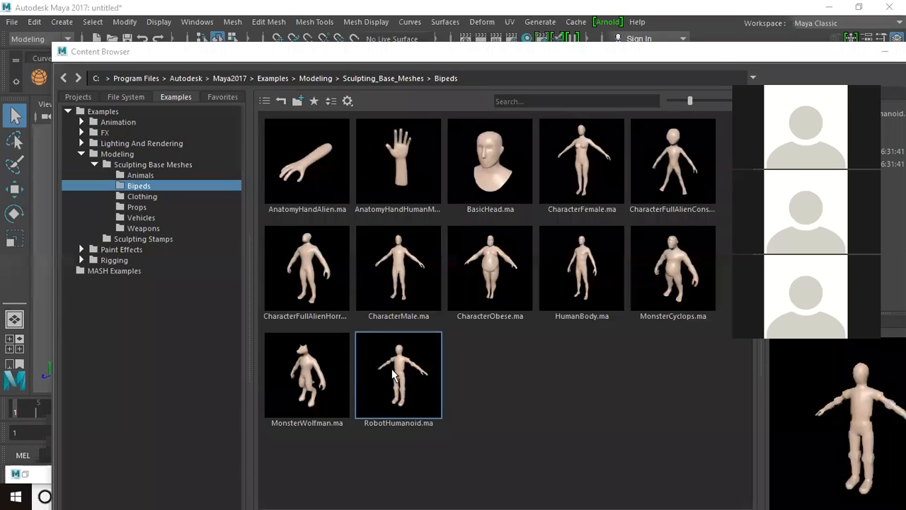
Minimize the Content Browser and frame the imported robot in the viewport.
{"action": "left_click_drag", "start_coordinate": [720, 58], "coordinate": [562, 58]}
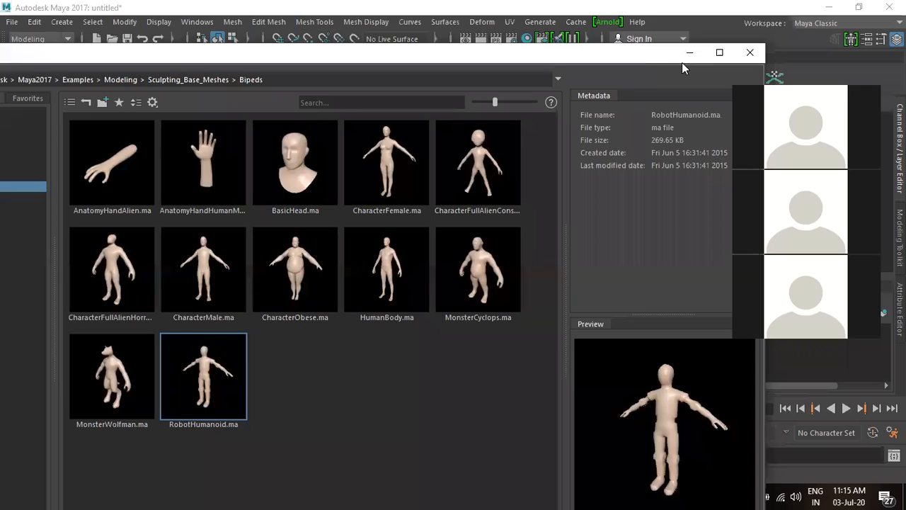
{"action": "left_click", "coordinate": [685, 51]}
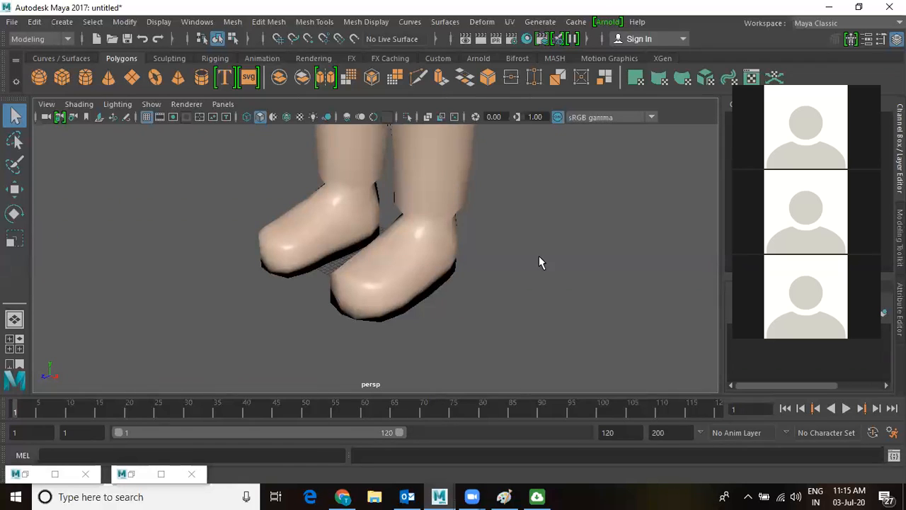
{"action": "left_click", "coordinate": [455, 213]}
{"action": "key", "text": "f"}
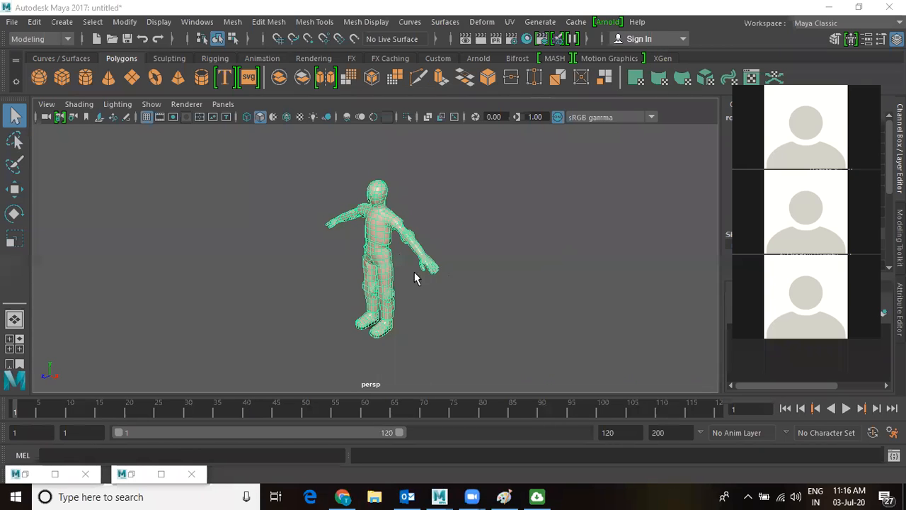
Dolly in and tumble to a frontal view looking down on the robot.
{"action": "scroll", "coordinate": [414, 272], "scroll_direction": "up", "scroll_amount": 3}
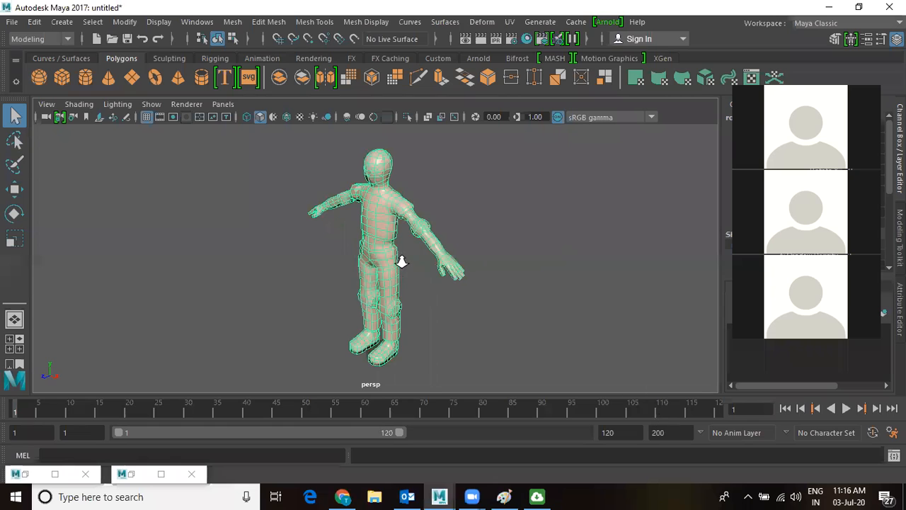
{"action": "scroll", "coordinate": [402, 261], "scroll_direction": "up", "scroll_amount": 5}
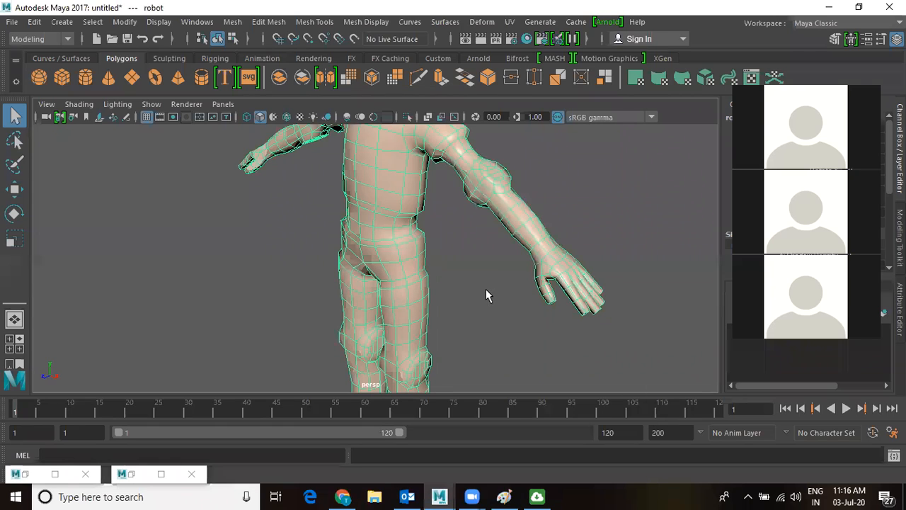
{"action": "left_click_drag", "start_coordinate": [494, 280], "coordinate": [508, 281], "text": "alt"}
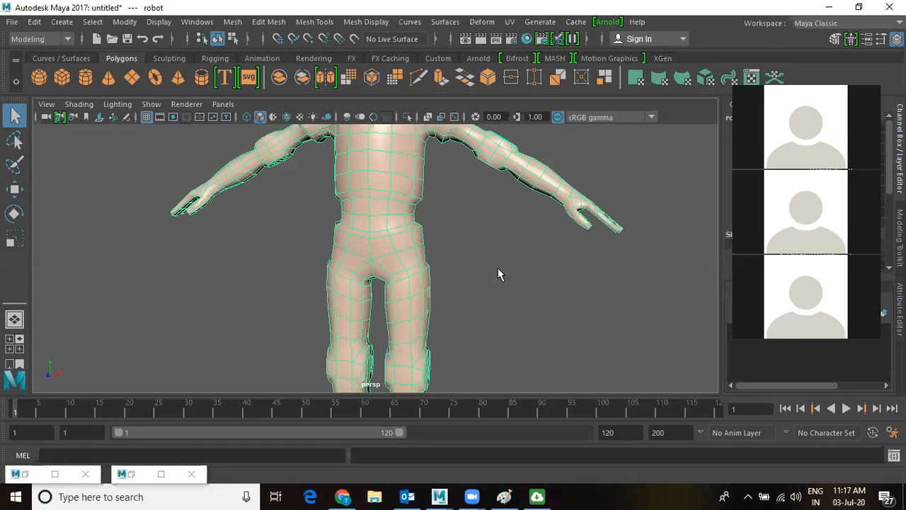
{"action": "left_click_drag", "start_coordinate": [515, 285], "coordinate": [499, 276], "text": "alt"}
Switch to the Move tool and tumble around the robot's hips, legs and torso.
{"action": "key", "text": "w"}
{"action": "left_click_drag", "start_coordinate": [508, 323], "coordinate": [420, 248], "text": "alt"}
{"action": "right_click_drag", "start_coordinate": [420, 248], "coordinate": [522, 331], "text": "alt"}
{"action": "middle_click_drag", "start_coordinate": [506, 214], "coordinate": [578, 304], "text": "alt"}
{"action": "right_click_drag", "start_coordinate": [578, 303], "coordinate": [515, 283], "text": "alt"}
{"action": "left_click_drag", "start_coordinate": [515, 283], "coordinate": [479, 297], "text": "alt"}
{"action": "right_click_drag", "start_coordinate": [479, 298], "coordinate": [522, 315], "text": "alt"}
{"action": "mouse_move", "coordinate": [522, 314]}
{"action": "left_mouse_down", "text": "alt"}
{"action": "mouse_move", "coordinate": [673, 336]}
{"action": "mouse_move", "coordinate": [301, 346]}
{"action": "mouse_move", "coordinate": [354, 363]}
{"action": "mouse_move", "coordinate": [625, 360]}
{"action": "mouse_move", "coordinate": [516, 316]}
{"action": "left_mouse_up", "text": "alt"}
{"action": "middle_click_drag", "start_coordinate": [515, 316], "coordinate": [446, 162], "text": "alt"}
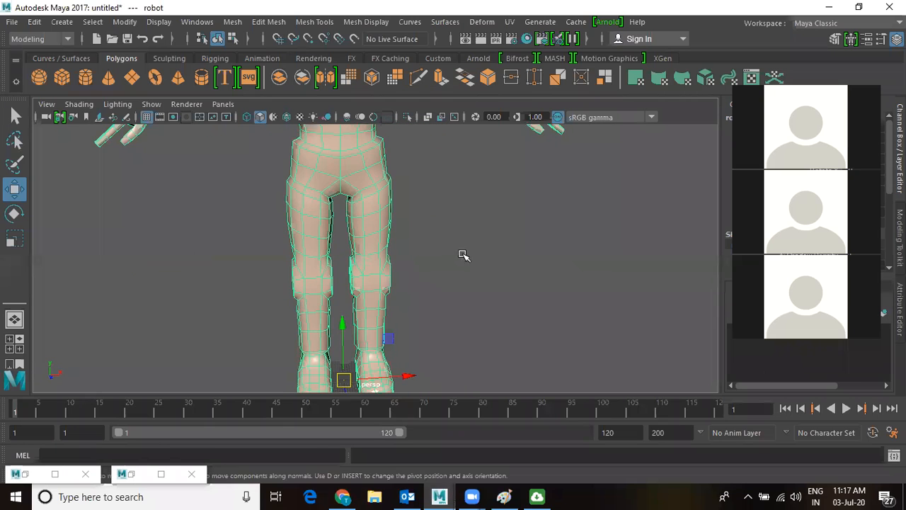
Orbit around the upper body to a side view closing in on the robot's arm.
{"action": "right_click_drag", "start_coordinate": [464, 255], "coordinate": [333, 210], "text": "alt"}
{"action": "middle_click_drag", "start_coordinate": [366, 154], "coordinate": [366, 241], "text": "alt"}
{"action": "right_click_drag", "start_coordinate": [244, 234], "coordinate": [331, 242], "text": "alt"}
{"action": "left_click_drag", "start_coordinate": [331, 242], "coordinate": [286, 239], "text": "alt"}
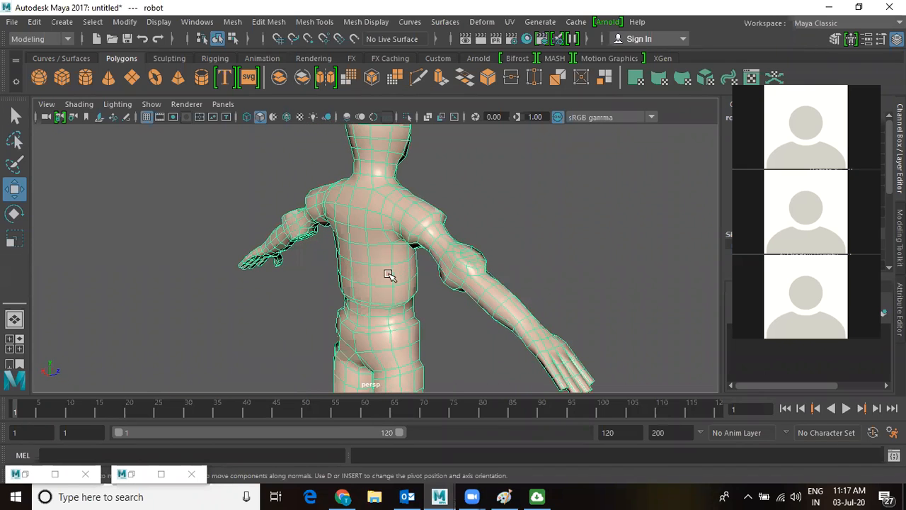
{"action": "left_click_drag", "start_coordinate": [461, 279], "coordinate": [230, 274], "text": "alt"}
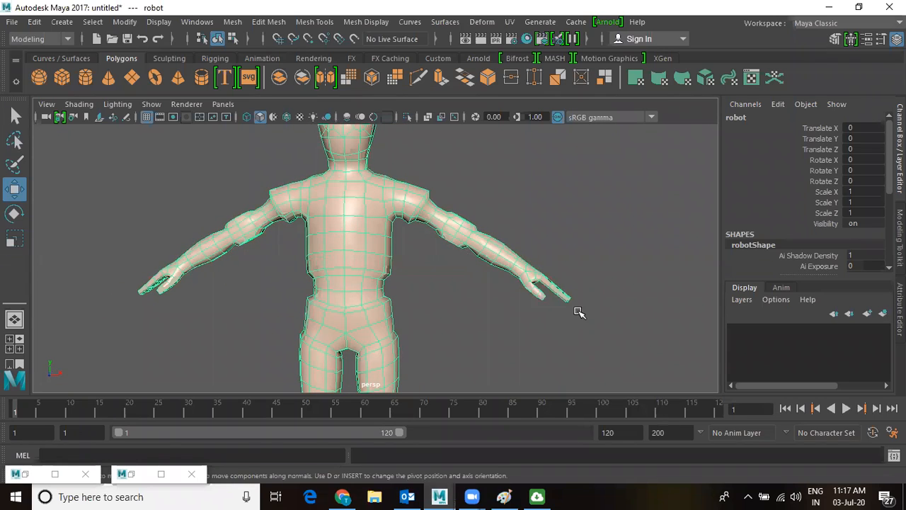
{"action": "right_click_drag", "start_coordinate": [498, 279], "coordinate": [417, 222], "text": "alt"}
{"action": "left_click_drag", "start_coordinate": [416, 222], "coordinate": [319, 208], "text": "alt"}
{"action": "right_click_drag", "start_coordinate": [320, 208], "coordinate": [379, 279], "text": "alt"}
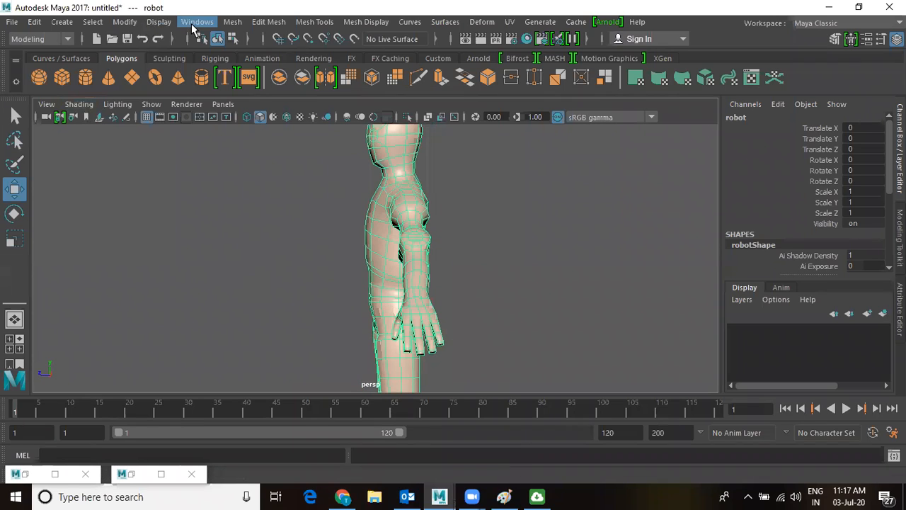
{"action": "left_click", "coordinate": [194, 22]}
Reopen the Content Browser, move it to reveal the folder tree, and show the Animals models.
{"action": "mouse_move", "coordinate": [208, 71]}
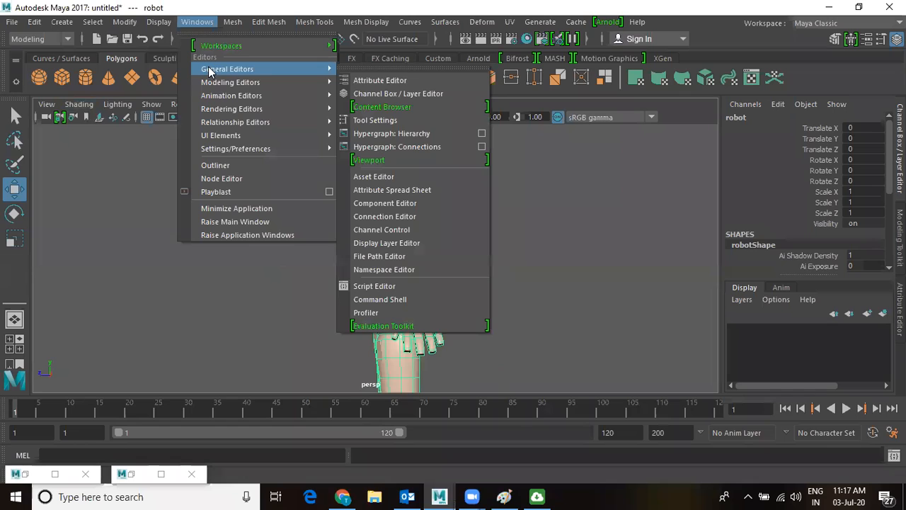
{"action": "left_click", "coordinate": [387, 110]}
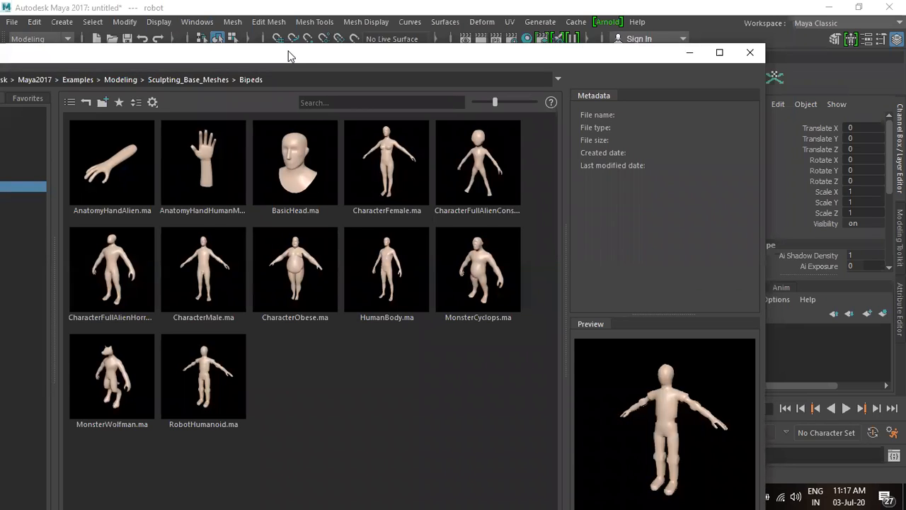
{"action": "left_click_drag", "start_coordinate": [288, 56], "coordinate": [570, 76]}
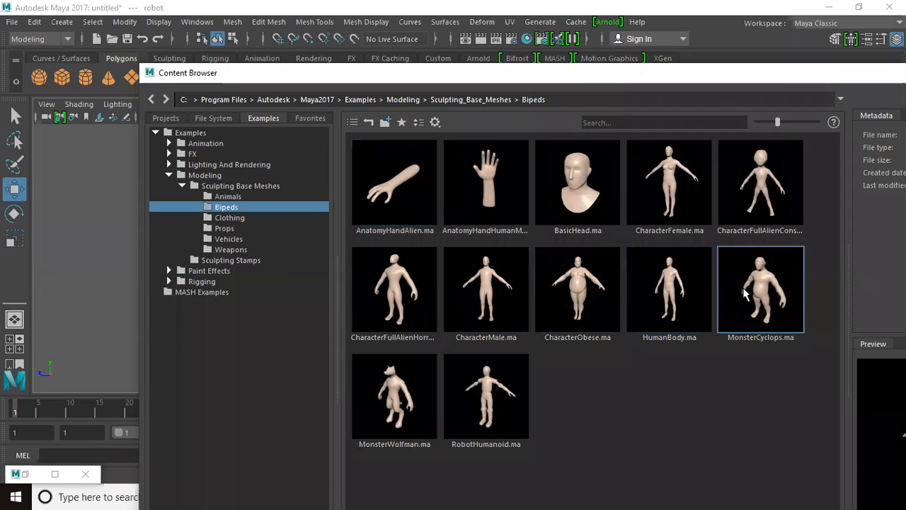
{"action": "left_click", "coordinate": [227, 197]}
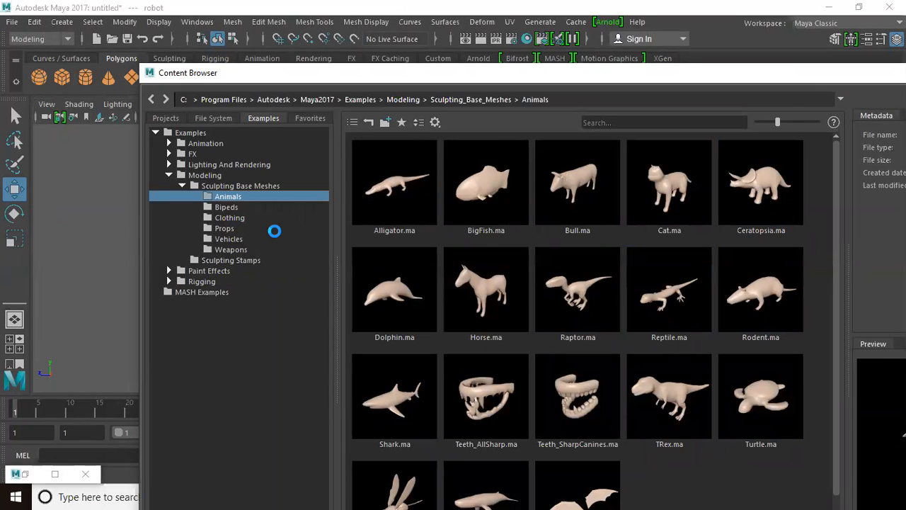
Browse the Props models and Paint Effects folder, then minimize the Content Browser.
{"action": "left_click", "coordinate": [225, 228]}
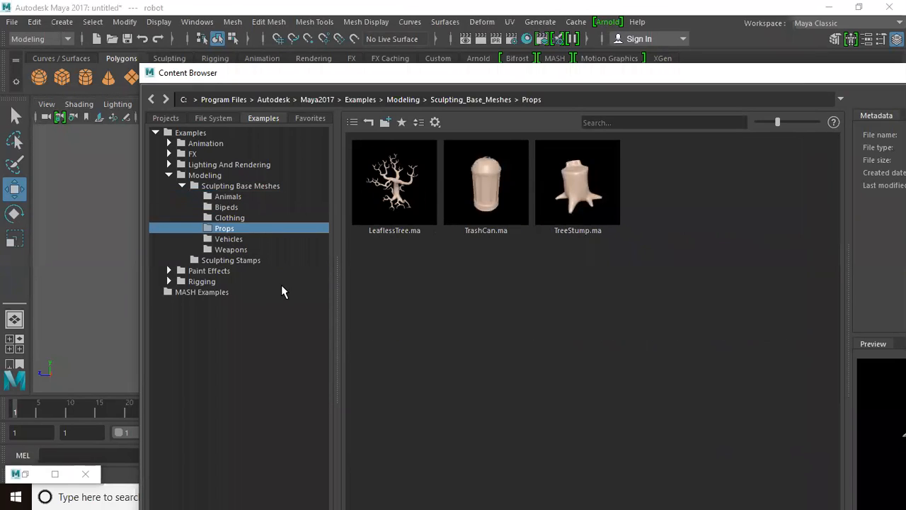
{"action": "double_click", "coordinate": [211, 272]}
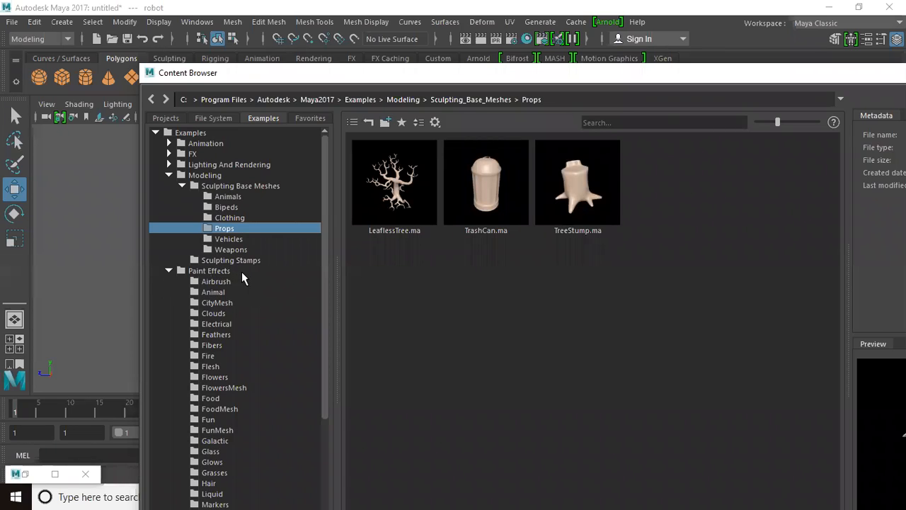
{"action": "left_click_drag", "start_coordinate": [324, 194], "coordinate": [329, 265]}
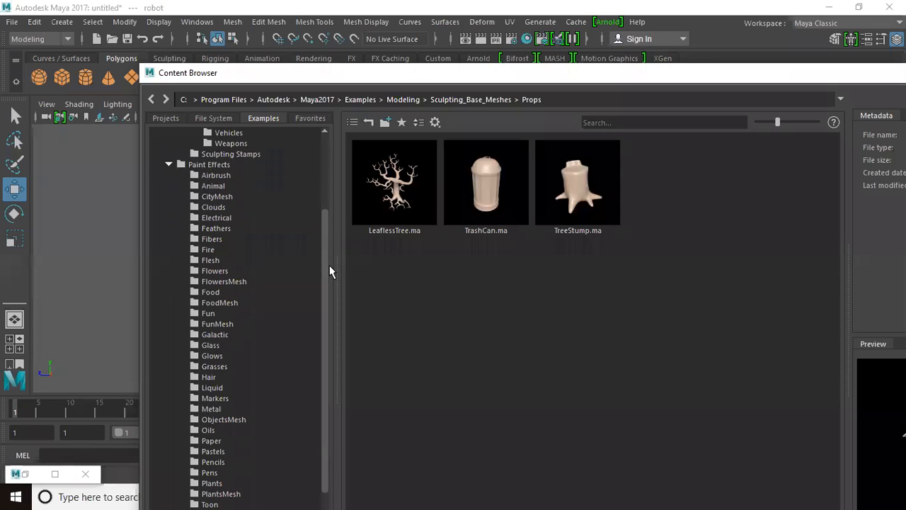
{"action": "double_click", "coordinate": [500, 76]}
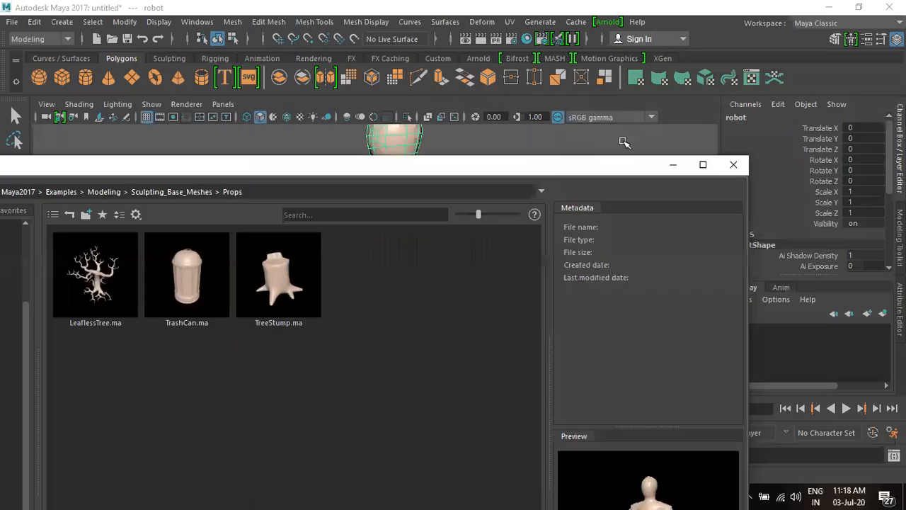
{"action": "left_click", "coordinate": [674, 164]}
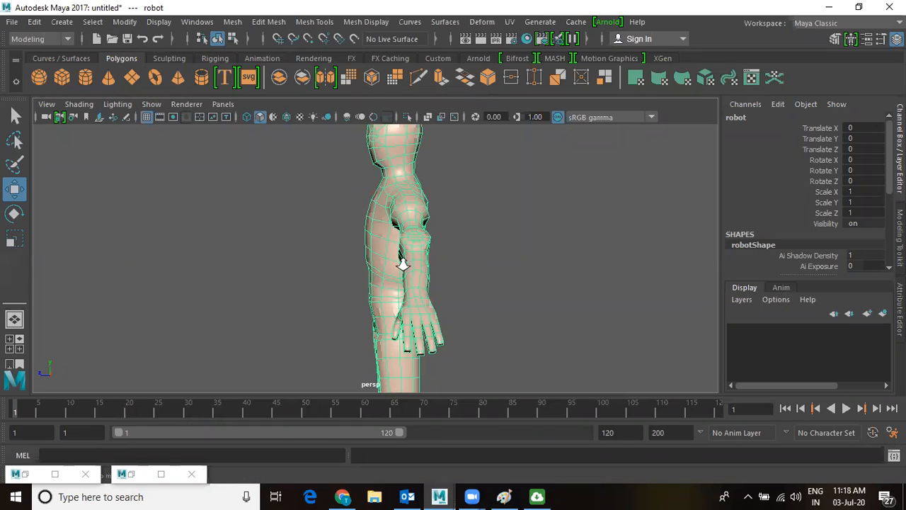
Delete the robot, restore the ground grid and tumble to look down on it.
{"action": "key", "text": "Delete"}
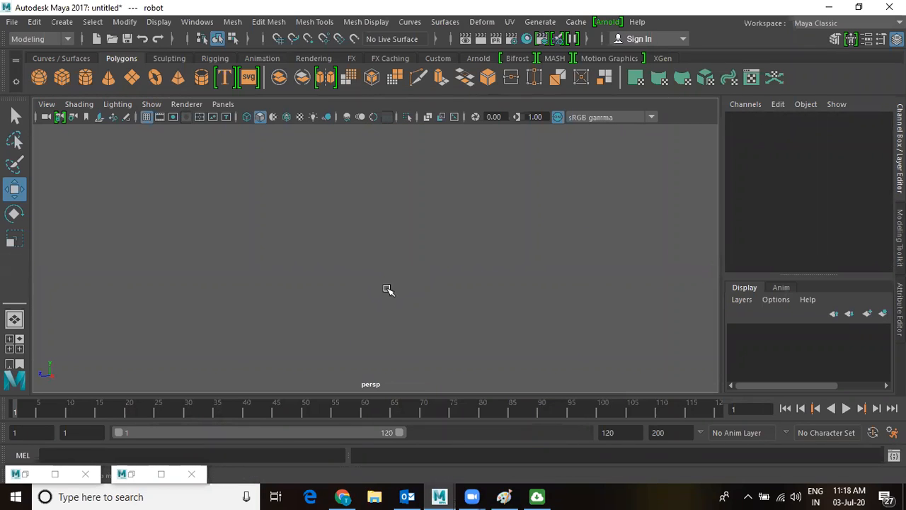
{"action": "left_click", "coordinate": [151, 105]}
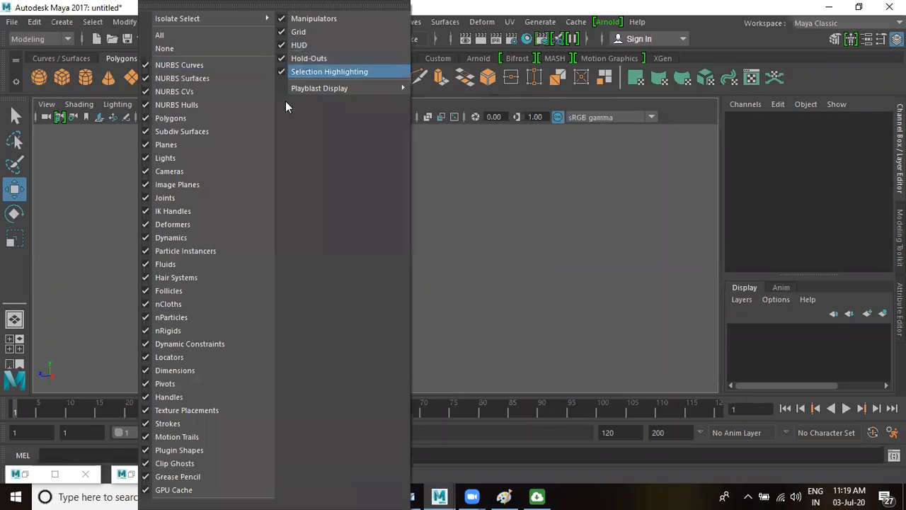
{"action": "left_click", "coordinate": [500, 197]}
{"action": "key", "text": "f"}
{"action": "left_click_drag", "start_coordinate": [410, 273], "coordinate": [440, 273], "text": "alt"}
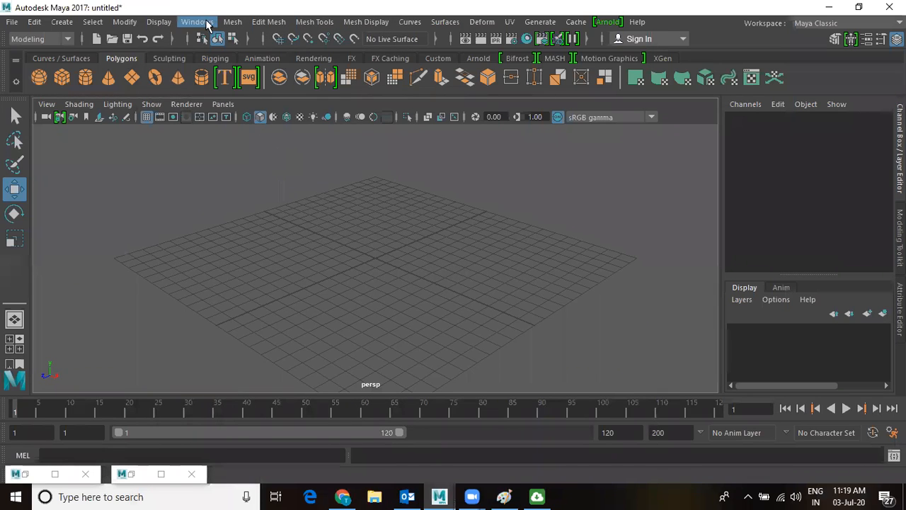
{"action": "left_click", "coordinate": [203, 23]}
Show the Paint Effects CityMesh examples, then move the browser left and minimize it.
{"action": "mouse_move", "coordinate": [325, 69]}
{"action": "left_click", "coordinate": [382, 107]}
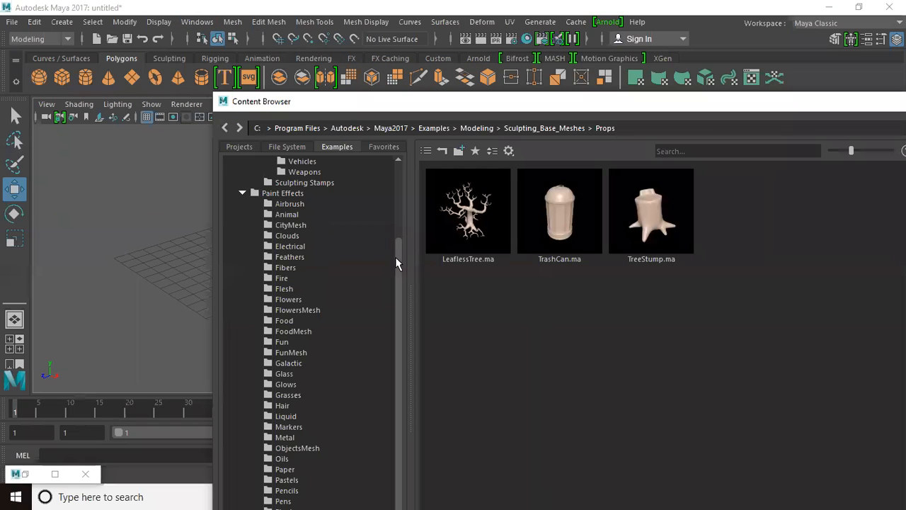
{"action": "left_click", "coordinate": [289, 221]}
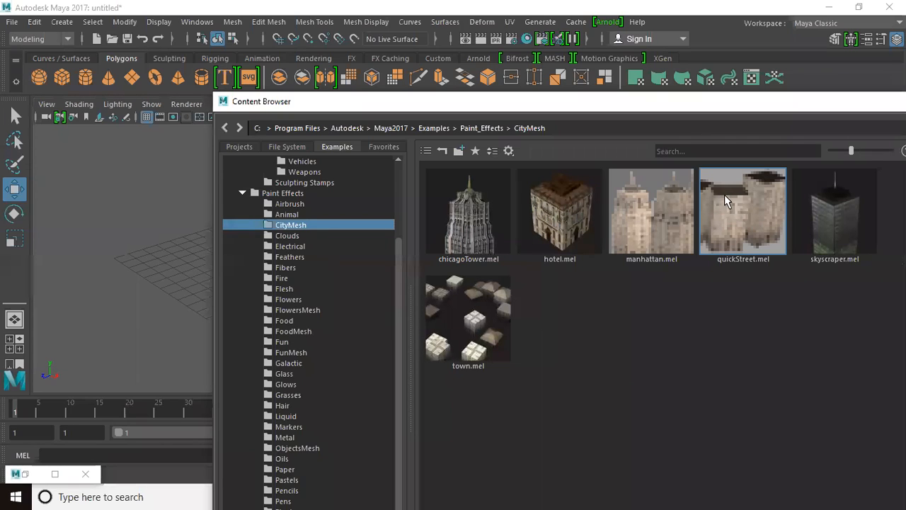
{"action": "left_click_drag", "start_coordinate": [863, 96], "coordinate": [502, 117]}
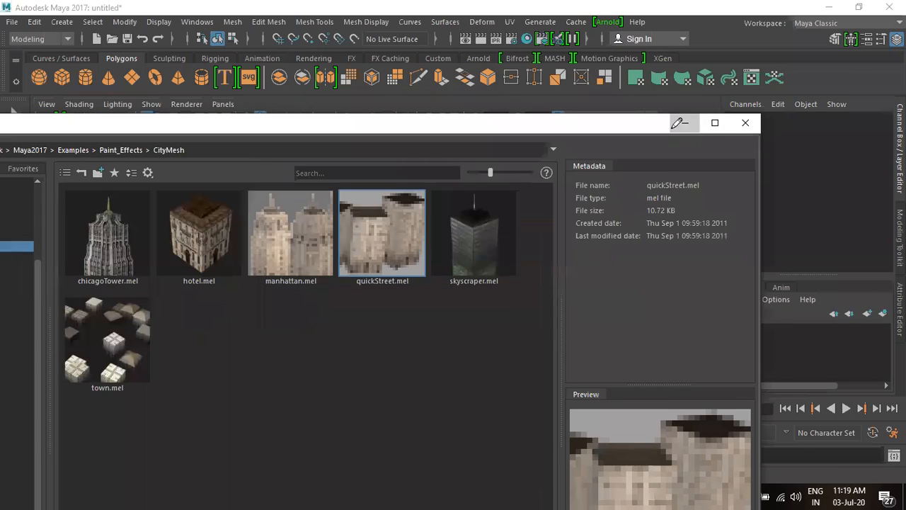
{"action": "left_click", "coordinate": [681, 123]}
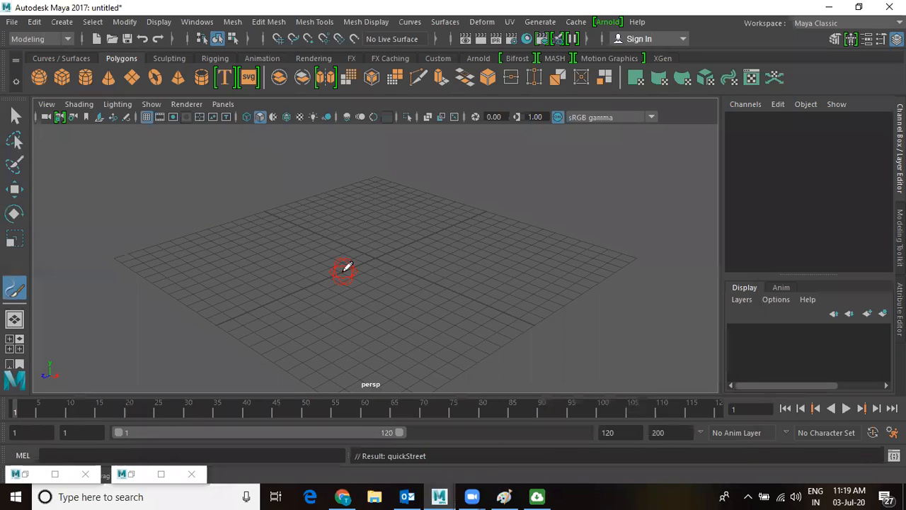
Enlarge the brush and paint strokes of quickStreet buildings across and around the grid.
{"action": "mouse_move", "coordinate": [350, 263]}
{"action": "left_mouse_down"}
{"action": "mouse_move", "coordinate": [434, 239]}
{"action": "mouse_move", "coordinate": [428, 241]}
{"action": "left_mouse_up"}
{"action": "mouse_move", "coordinate": [195, 298]}
{"action": "left_mouse_down"}
{"action": "mouse_move", "coordinate": [298, 247]}
{"action": "mouse_move", "coordinate": [429, 246]}
{"action": "mouse_move", "coordinate": [493, 269]}
{"action": "mouse_move", "coordinate": [540, 328]}
{"action": "mouse_move", "coordinate": [697, 347]}
{"action": "mouse_move", "coordinate": [650, 339]}
{"action": "left_mouse_up"}
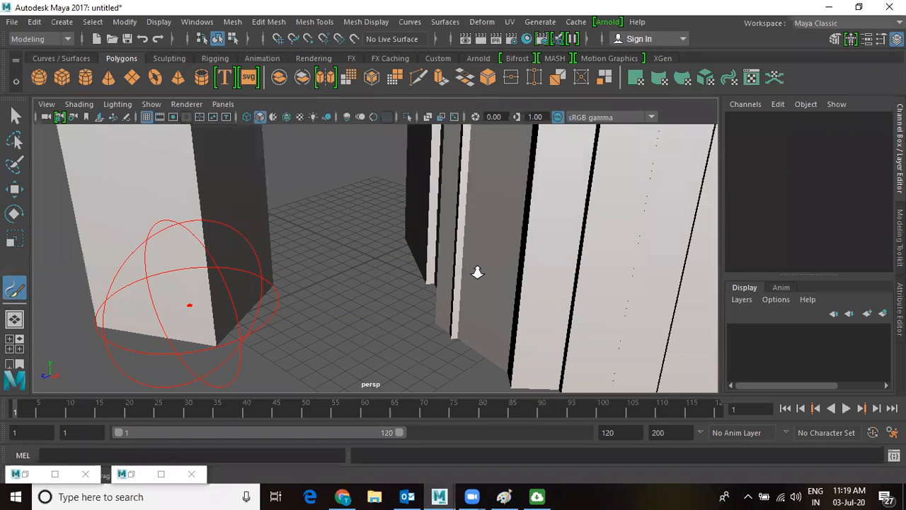
{"action": "scroll", "coordinate": [482, 268], "scroll_direction": "down", "scroll_amount": 5}
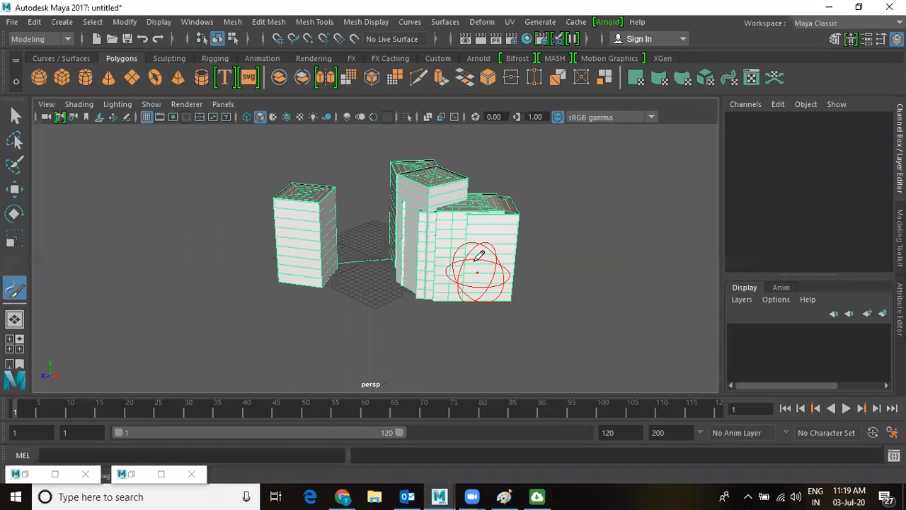
{"action": "scroll", "coordinate": [479, 256], "scroll_direction": "up", "scroll_amount": 3}
{"action": "mouse_move", "coordinate": [370, 307]}
{"action": "left_mouse_down"}
{"action": "mouse_move", "coordinate": [154, 304]}
{"action": "mouse_move", "coordinate": [188, 182]}
{"action": "mouse_move", "coordinate": [435, 162]}
{"action": "mouse_move", "coordinate": [460, 223]}
{"action": "left_mouse_up"}
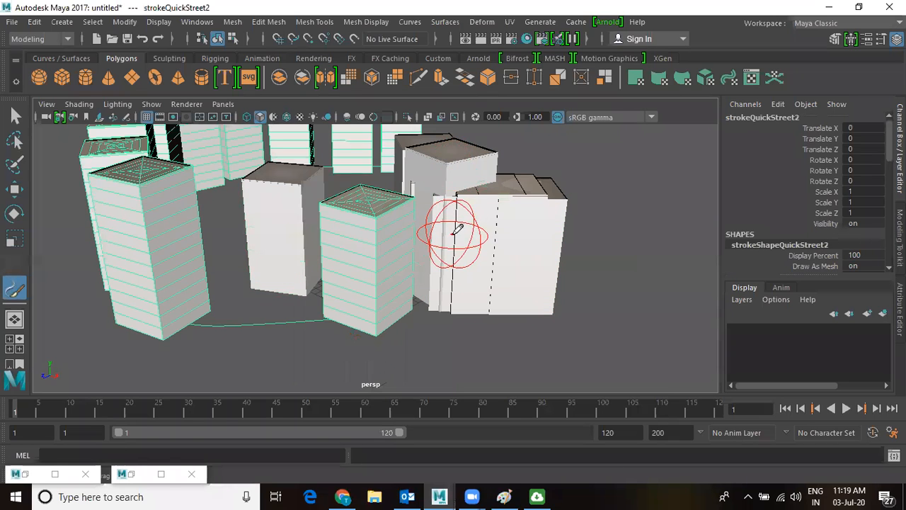
Orbit, dolly and pan the view around the painted buildings.
{"action": "scroll", "coordinate": [453, 228], "scroll_direction": "down", "scroll_amount": 3}
{"action": "mouse_move", "coordinate": [447, 262]}
{"action": "left_mouse_down", "text": "alt"}
{"action": "mouse_move", "coordinate": [323, 261]}
{"action": "mouse_move", "coordinate": [370, 238]}
{"action": "mouse_move", "coordinate": [342, 244]}
{"action": "left_mouse_up", "text": "alt"}
{"action": "right_click_drag", "start_coordinate": [340, 235], "coordinate": [470, 309], "text": "alt"}
{"action": "middle_click_drag", "start_coordinate": [464, 307], "coordinate": [545, 299], "text": "alt"}
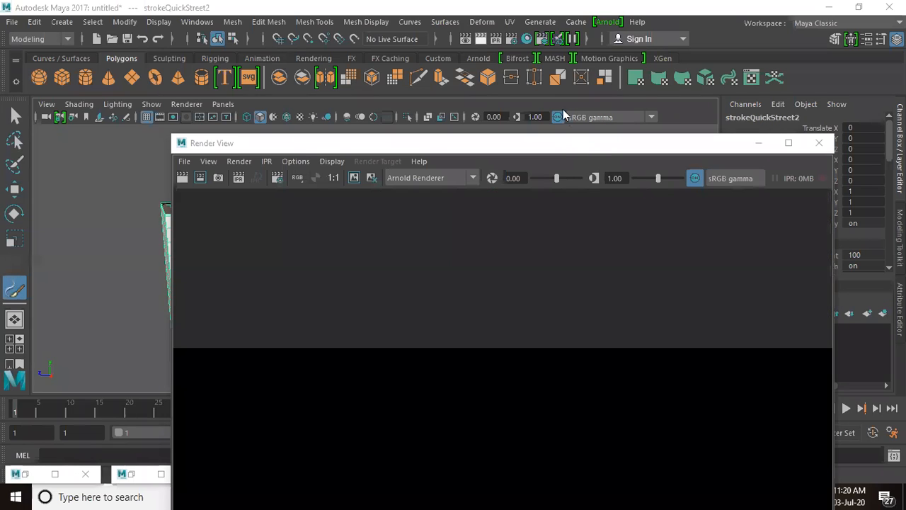
Switch Render View from Arnold to Maya Software, render the city frame, then close the window.
{"action": "left_click_drag", "start_coordinate": [577, 147], "coordinate": [554, 57]}
{"action": "left_click", "coordinate": [435, 90]}
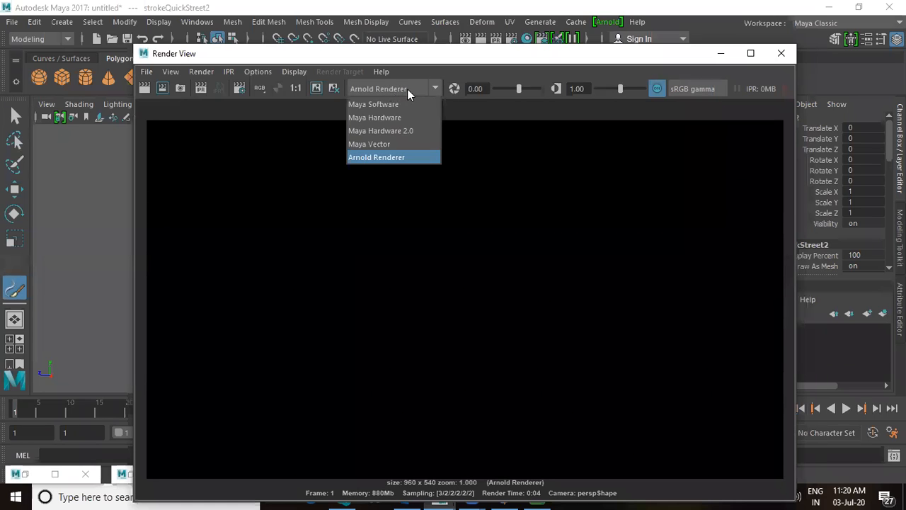
{"action": "left_click", "coordinate": [396, 105]}
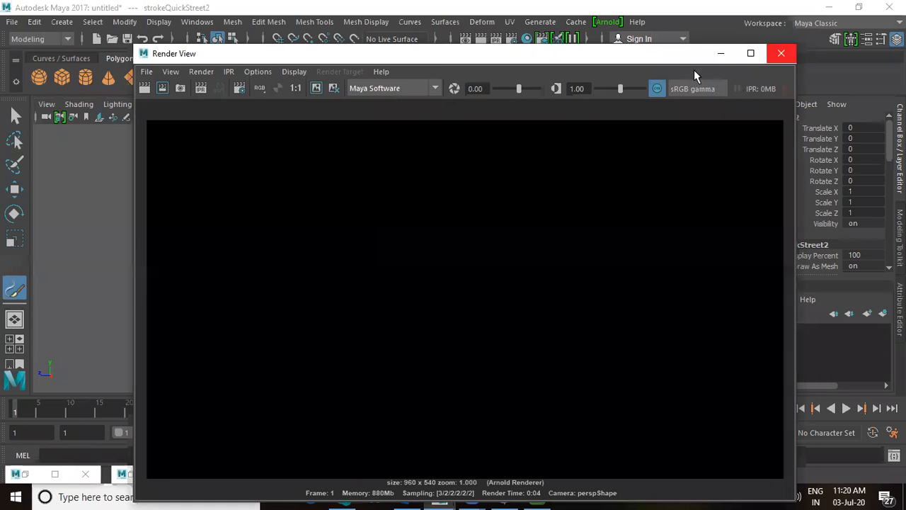
{"action": "left_click", "coordinate": [145, 90]}
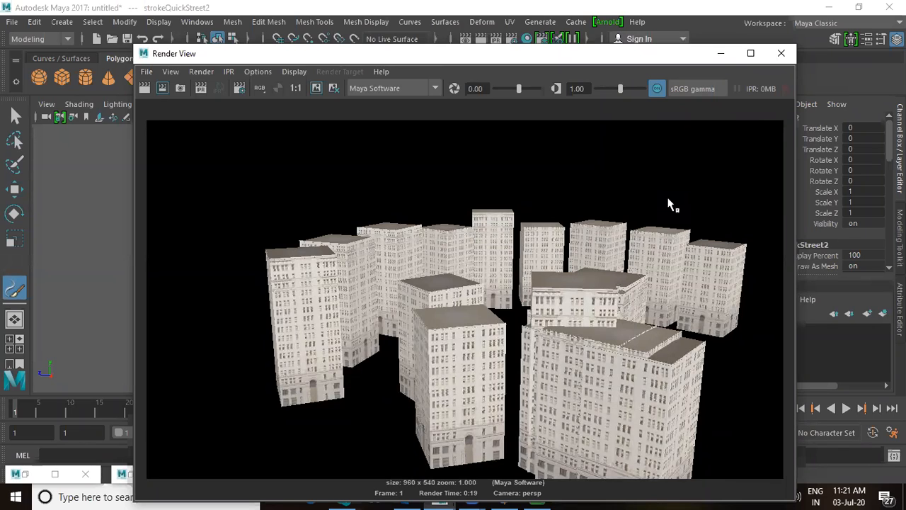
{"action": "left_click", "coordinate": [782, 55]}
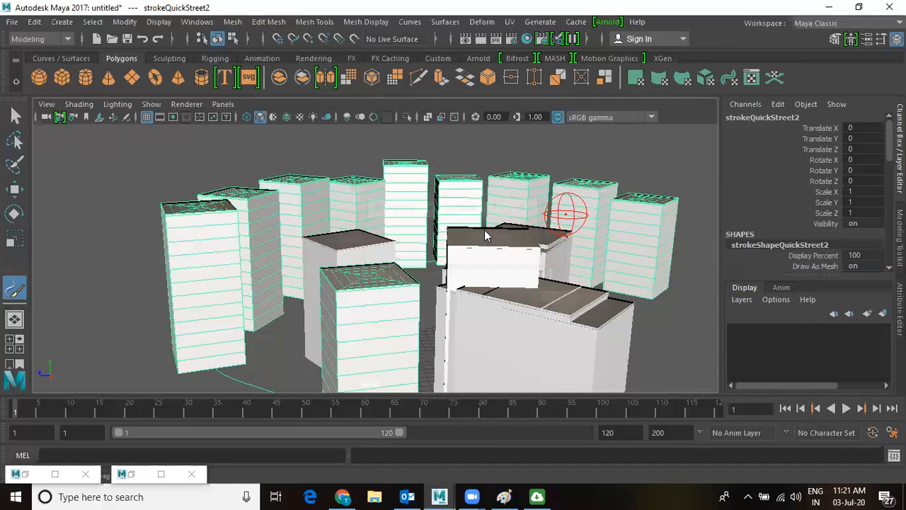
Clear the selection, start a new scene, and load the chicagoTower.mel brush from the Content Browser.
{"action": "key", "text": "q"}
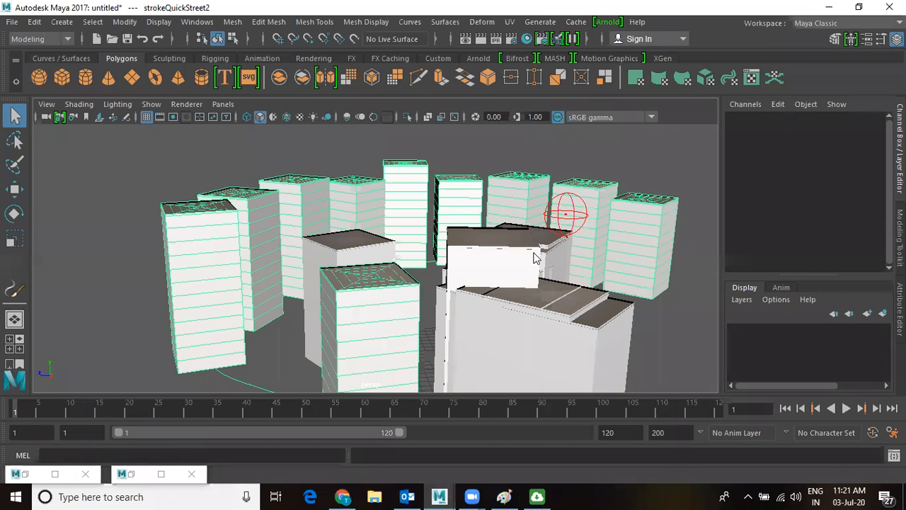
{"action": "key", "text": "ctrl+n"}
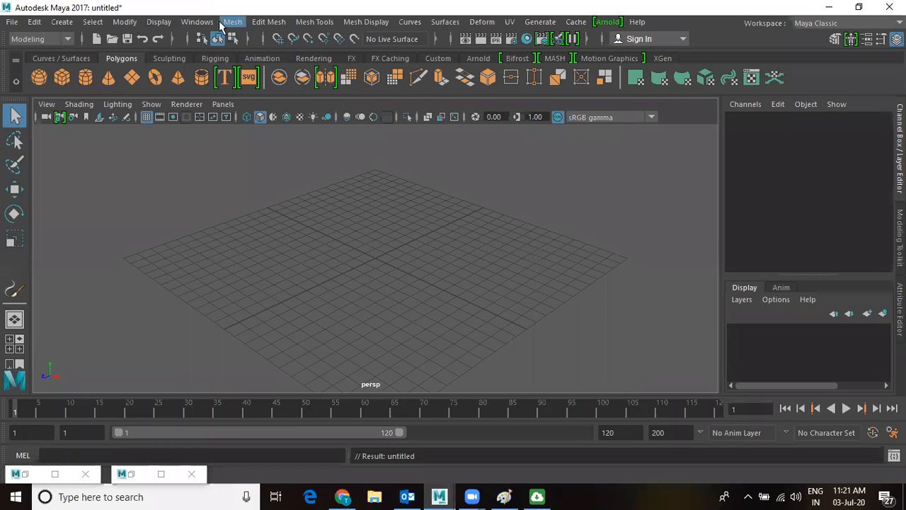
{"action": "left_click", "coordinate": [198, 22]}
{"action": "mouse_move", "coordinate": [219, 80]}
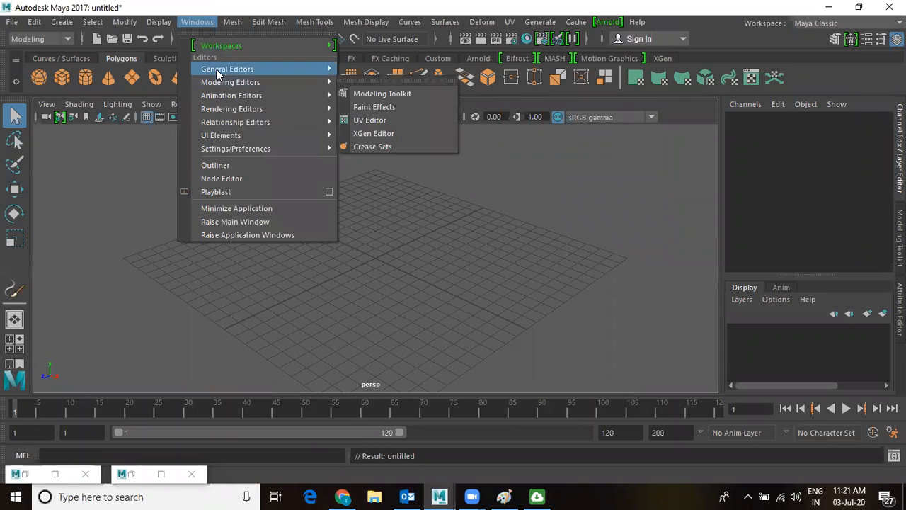
{"action": "mouse_move", "coordinate": [247, 69]}
{"action": "left_click", "coordinate": [371, 108]}
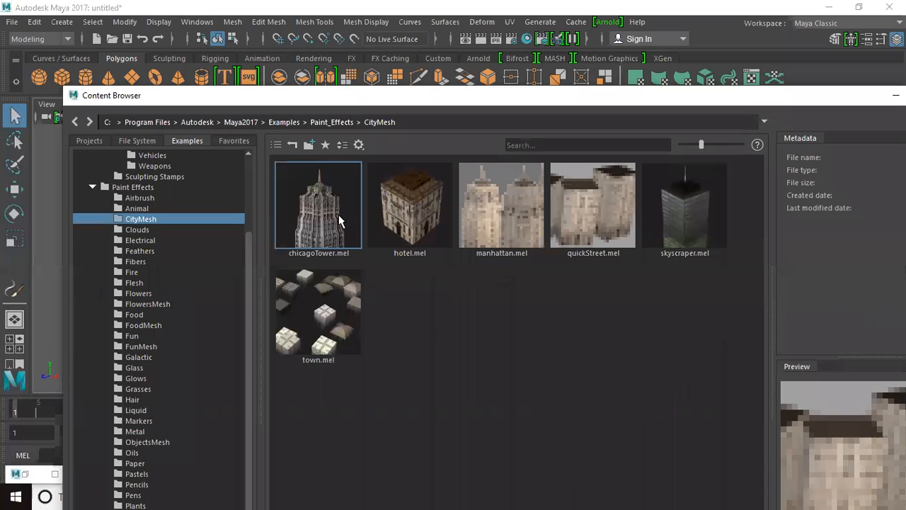
{"action": "left_click", "coordinate": [316, 212]}
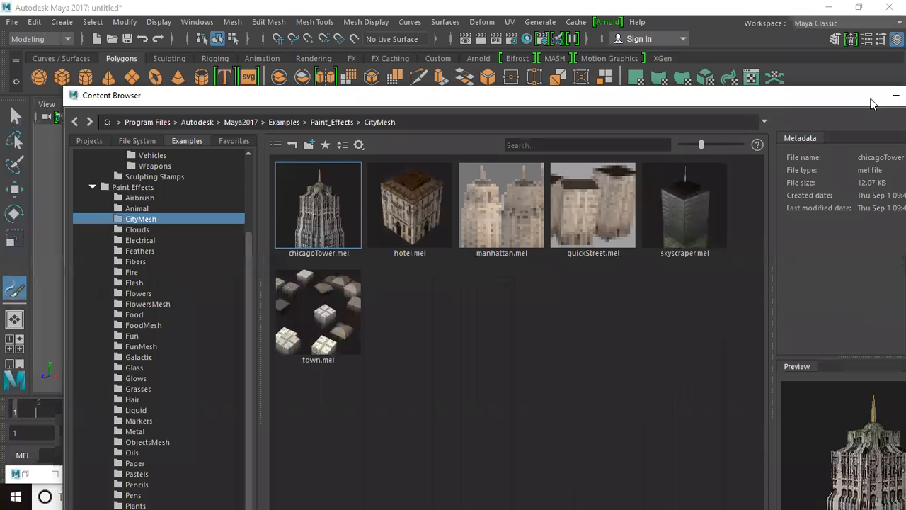
{"action": "left_click", "coordinate": [895, 95]}
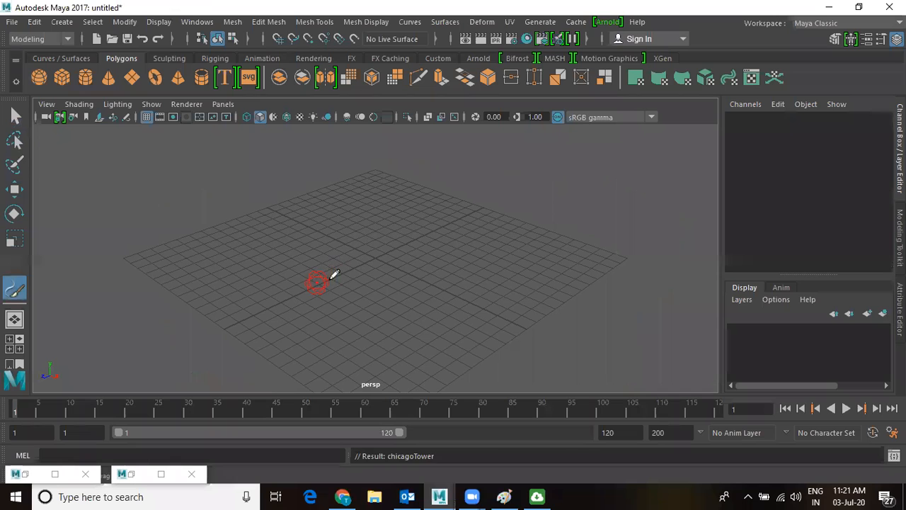
Paint an arc of Chicago towers across the grid and orbit in for a lower view.
{"action": "left_click", "coordinate": [297, 269]}
{"action": "mouse_move", "coordinate": [318, 266]}
{"action": "left_mouse_down"}
{"action": "mouse_move", "coordinate": [538, 248]}
{"action": "mouse_move", "coordinate": [633, 320]}
{"action": "left_mouse_up"}
{"action": "scroll", "coordinate": [453, 242], "scroll_direction": "down", "scroll_amount": 5}
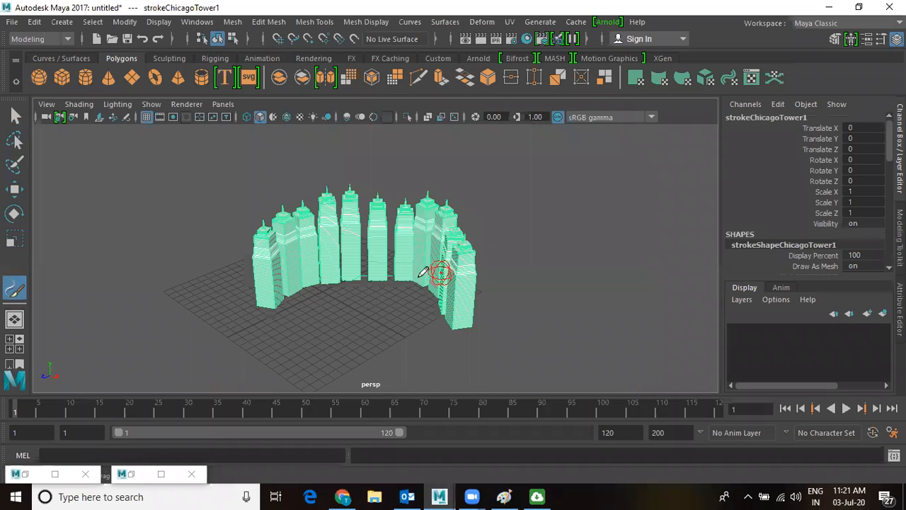
{"action": "left_click_drag", "start_coordinate": [421, 275], "coordinate": [385, 223], "text": "alt"}
{"action": "right_click_drag", "start_coordinate": [384, 226], "coordinate": [526, 321], "text": "alt"}
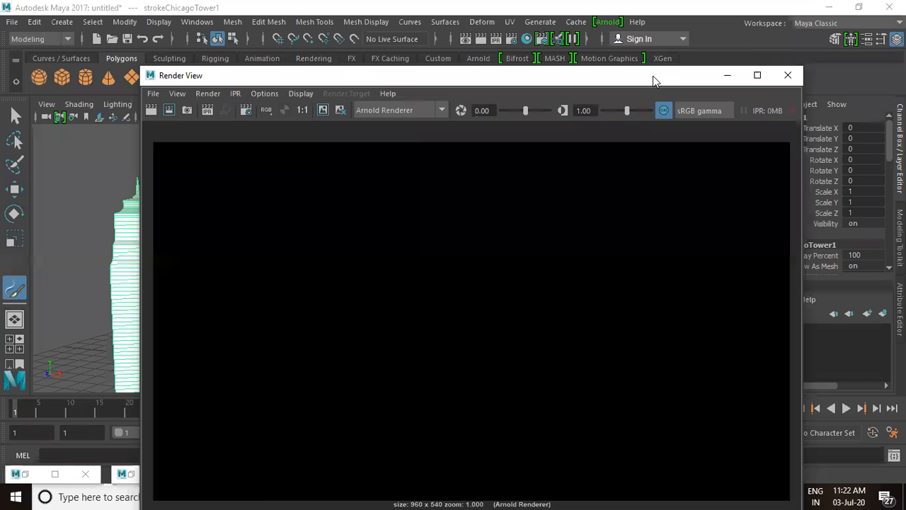
Render the Chicago tower arc with Maya Software, then minimize Render View.
{"action": "left_click_drag", "start_coordinate": [652, 76], "coordinate": [650, 40]}
{"action": "left_click", "coordinate": [395, 77]}
{"action": "left_click", "coordinate": [398, 88]}
{"action": "left_click", "coordinate": [148, 74]}
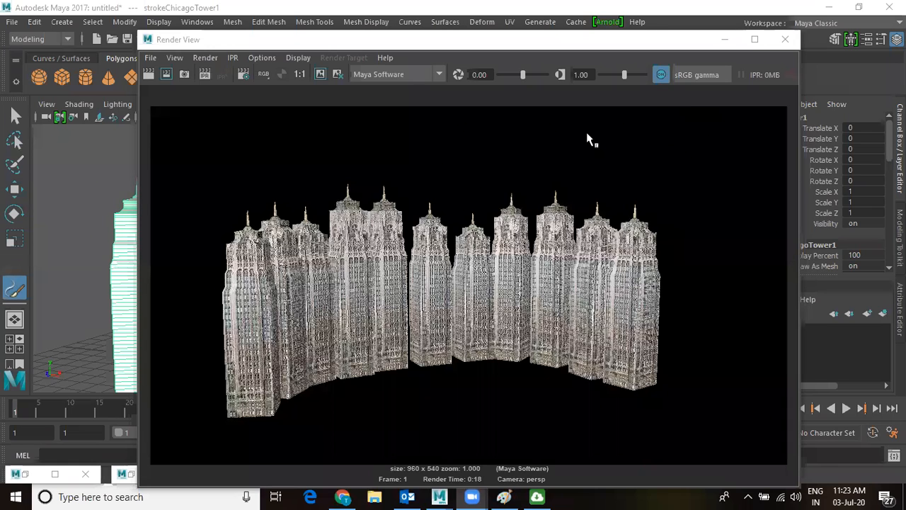
{"action": "left_click", "coordinate": [724, 39]}
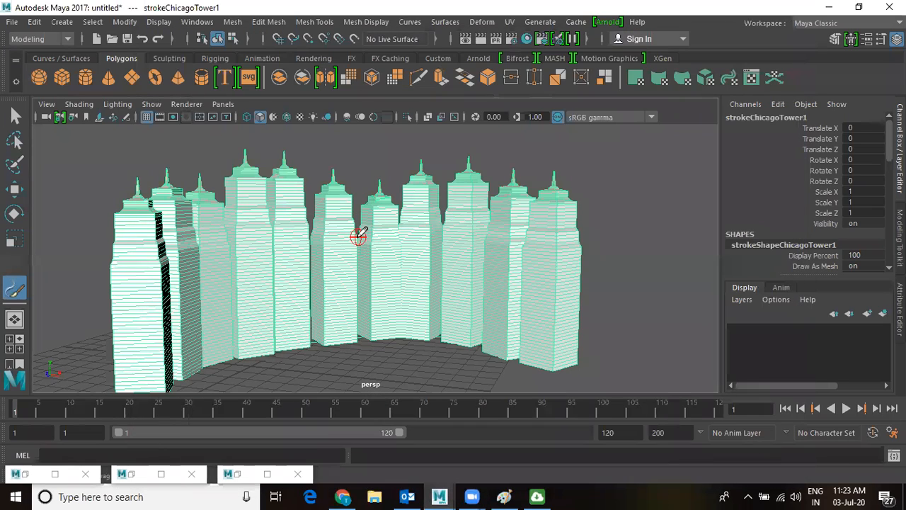
Convert the Chicago tower strokes with Paint Effects to Polygons and reselect the chicagoTower1Main mesh.
{"action": "key", "text": "w"}
{"action": "left_click_drag", "start_coordinate": [414, 276], "coordinate": [568, 259], "text": "alt"}
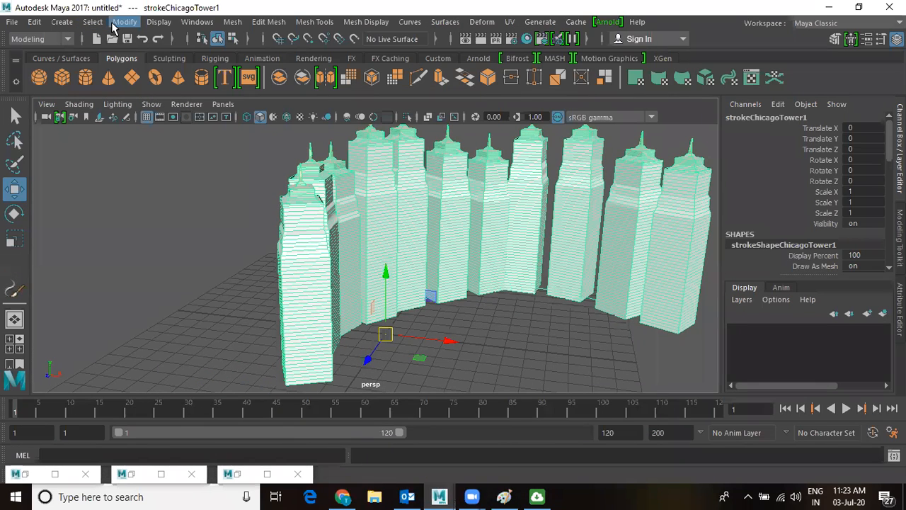
{"action": "left_click", "coordinate": [121, 22]}
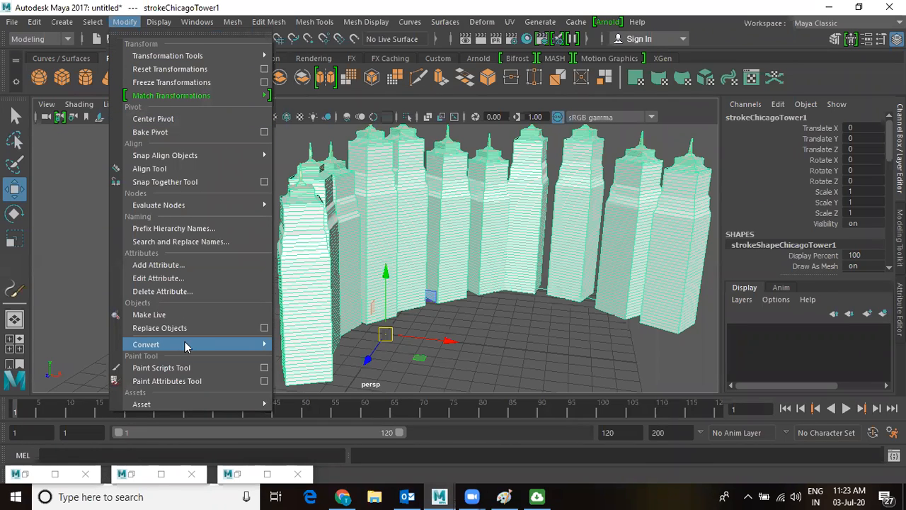
{"action": "mouse_move", "coordinate": [187, 346]}
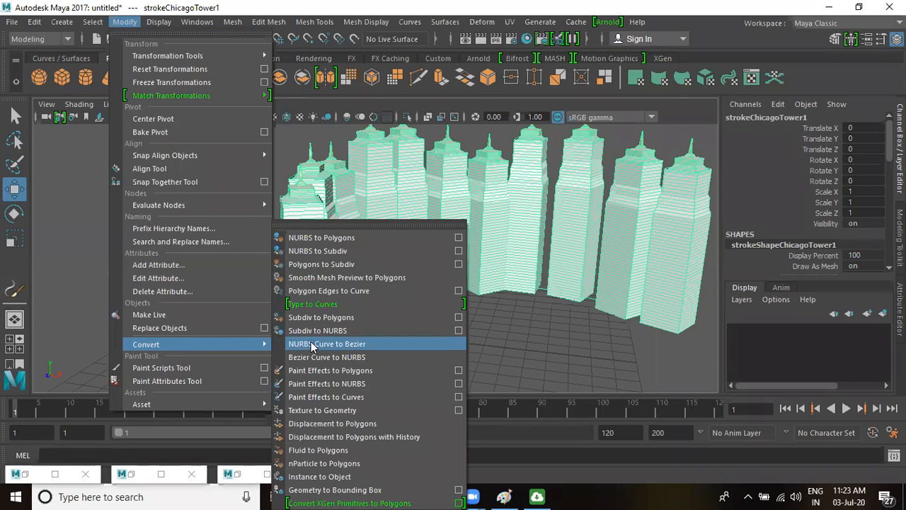
{"action": "left_click", "coordinate": [397, 373]}
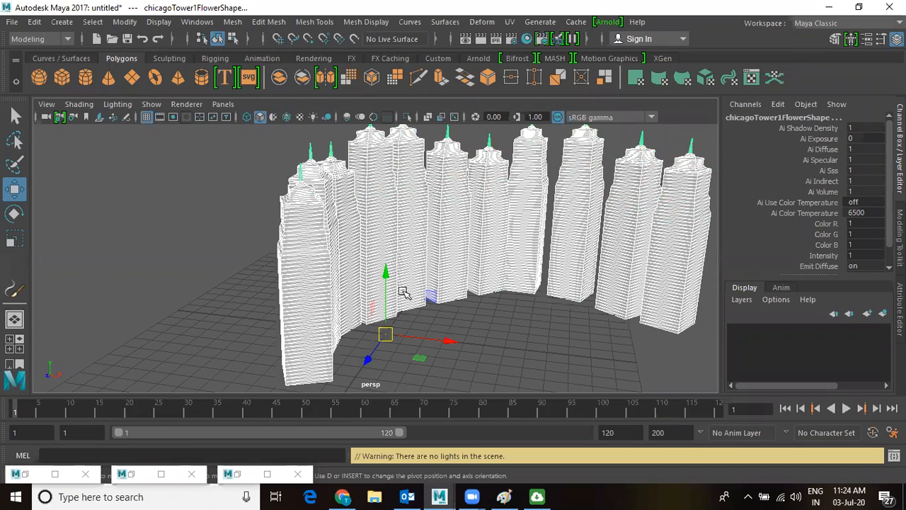
{"action": "left_click", "coordinate": [390, 250]}
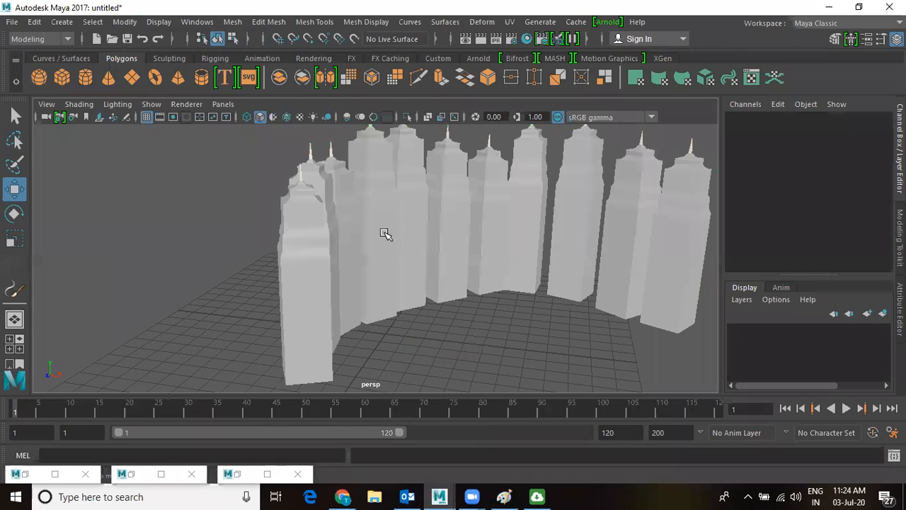
{"action": "left_click", "coordinate": [385, 233]}
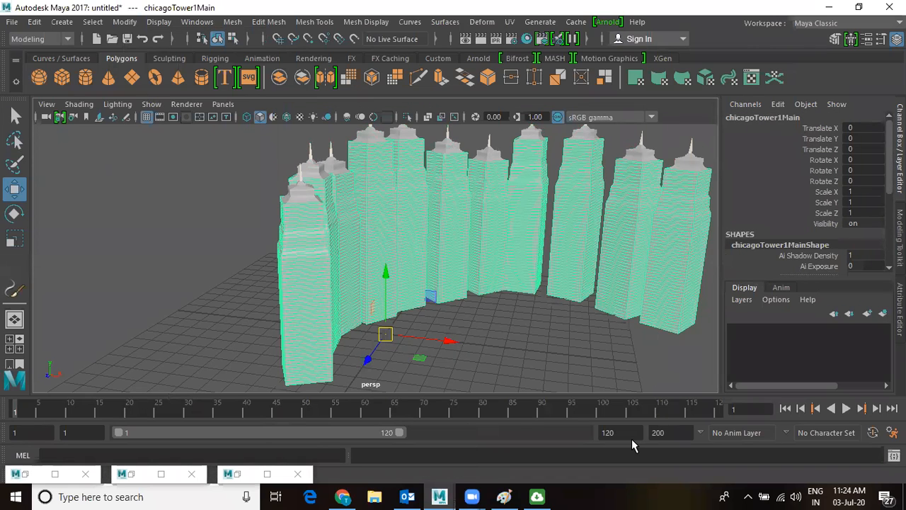
Separate the tower mesh into polySurface1–11 with Mesh > Separate, checking one tower selects alone.
{"action": "left_click", "coordinate": [232, 22]}
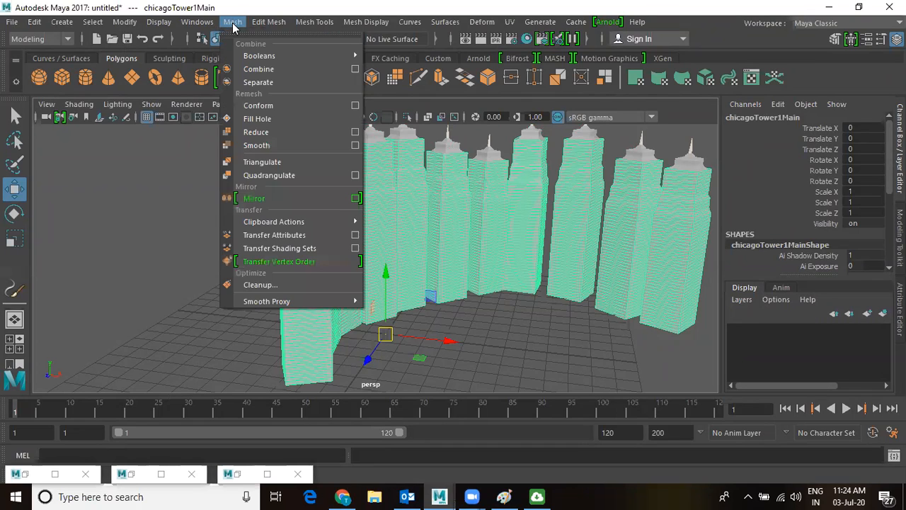
{"action": "left_click", "coordinate": [233, 22]}
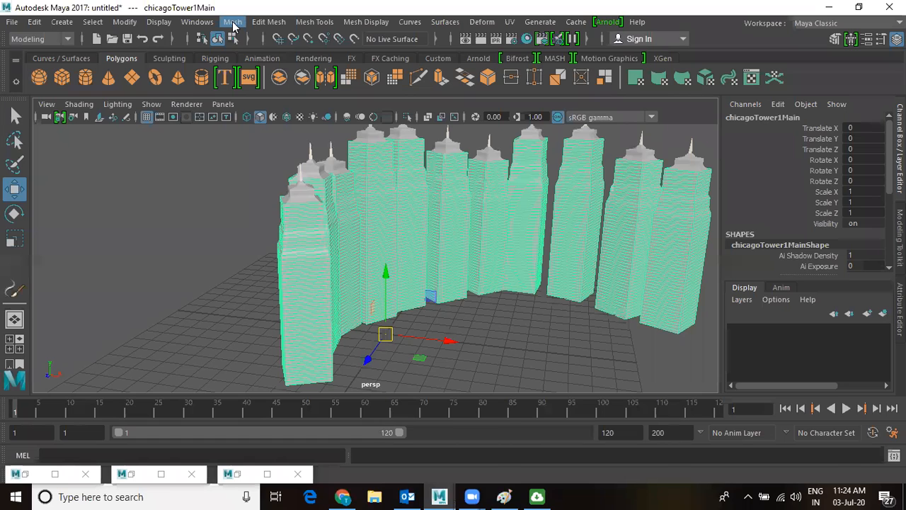
{"action": "left_click", "coordinate": [233, 22]}
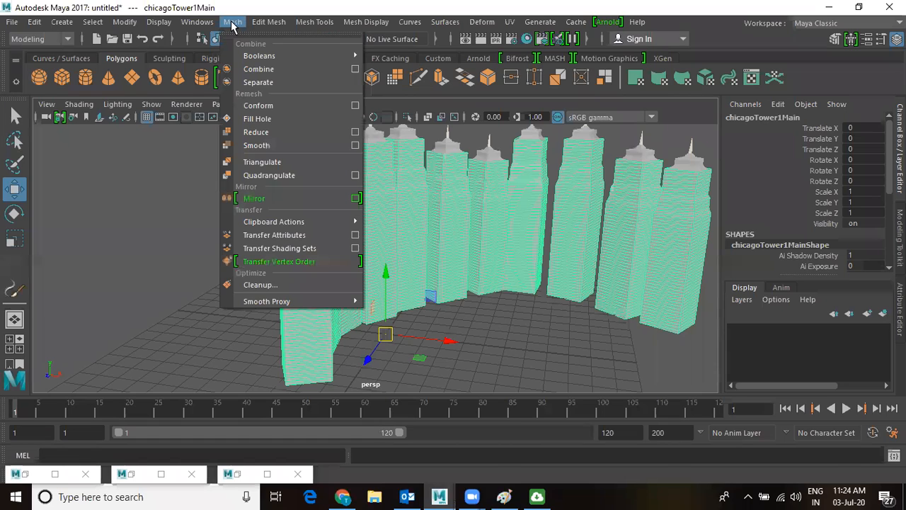
{"action": "left_click", "coordinate": [258, 82]}
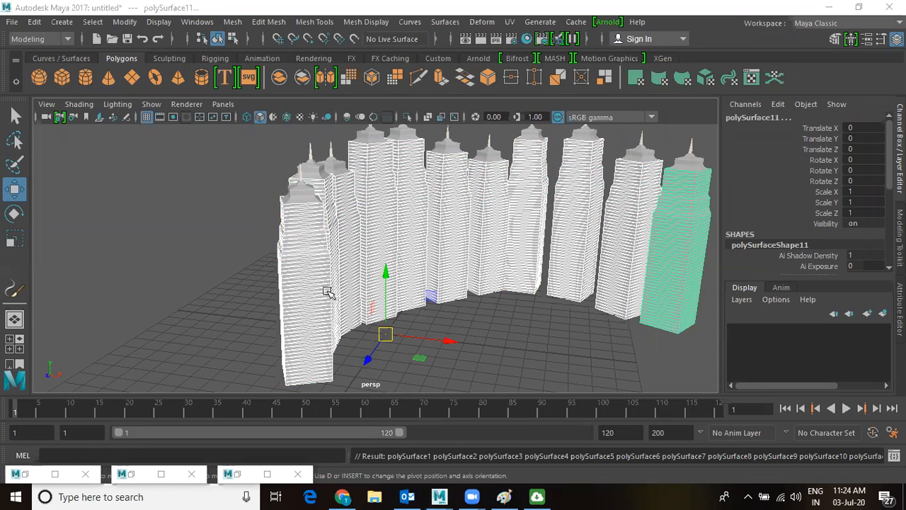
{"action": "left_click", "coordinate": [238, 225]}
{"action": "left_click", "coordinate": [498, 230]}
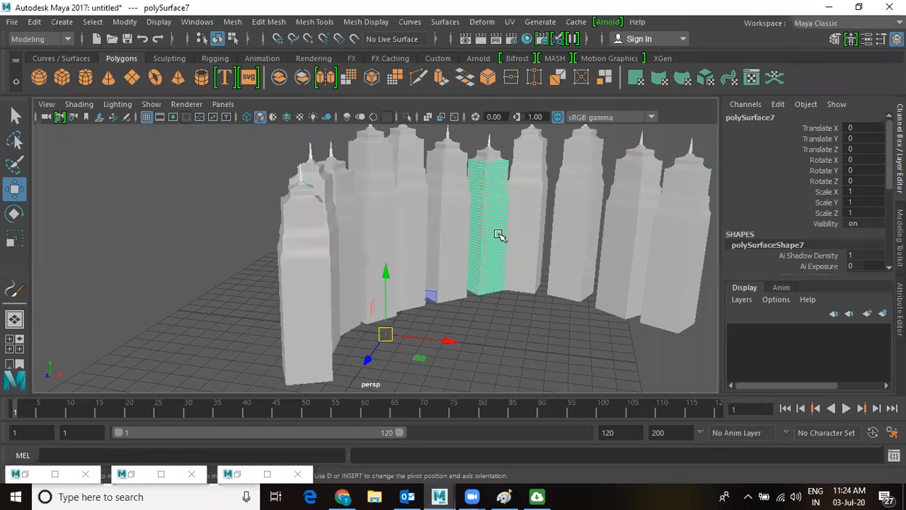
{"action": "left_click", "coordinate": [525, 313]}
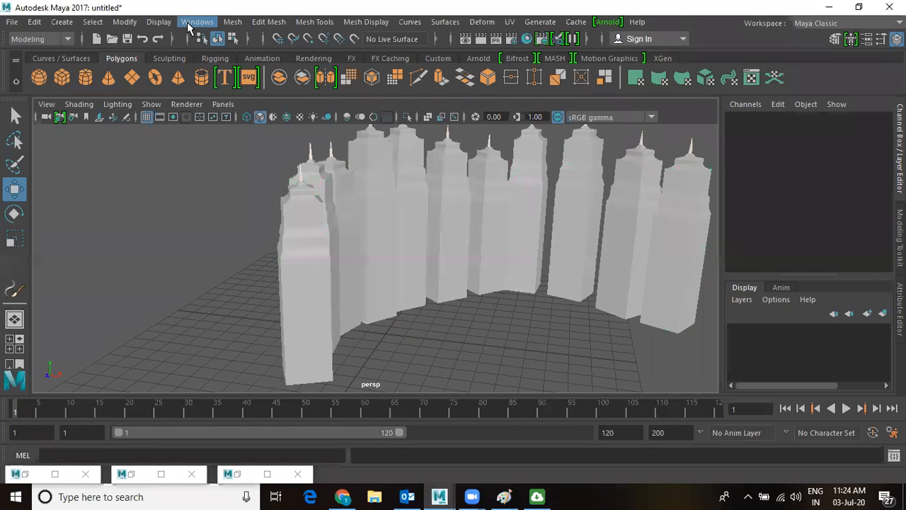
Select defaultLightSet in the Outliner and render the current frame of the separated towers.
{"action": "left_click", "coordinate": [189, 26]}
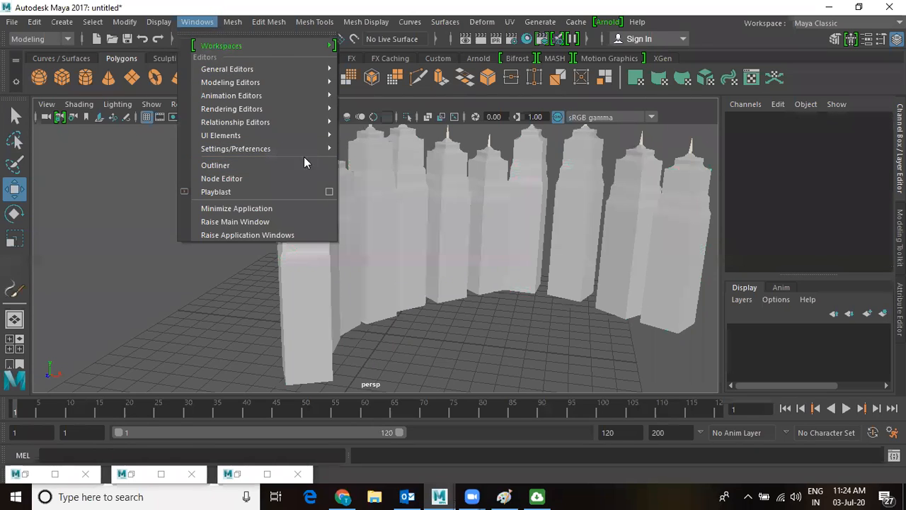
{"action": "left_click", "coordinate": [202, 167]}
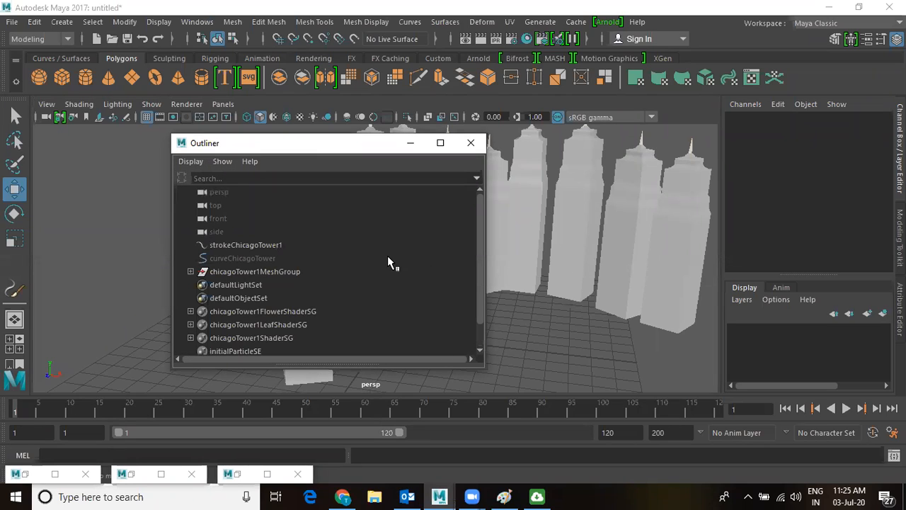
{"action": "scroll", "coordinate": [283, 259], "scroll_direction": "down", "scroll_amount": 1}
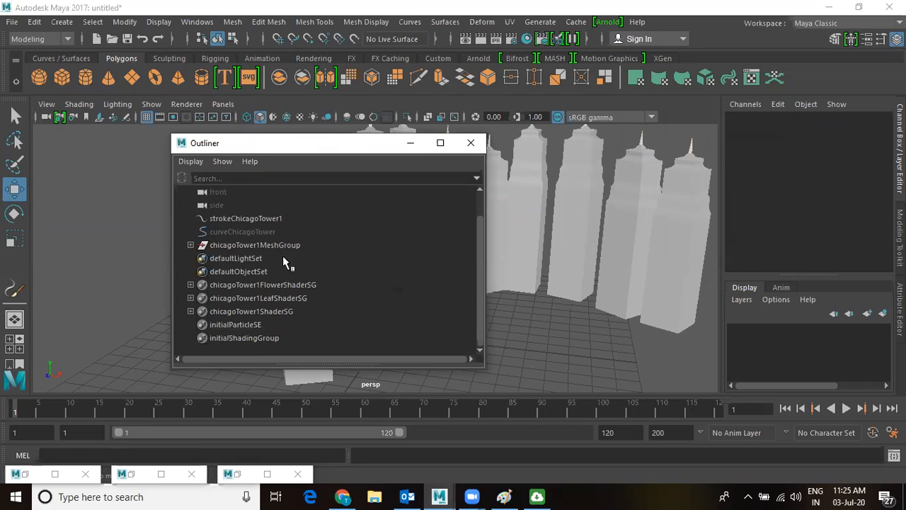
{"action": "left_click", "coordinate": [229, 259]}
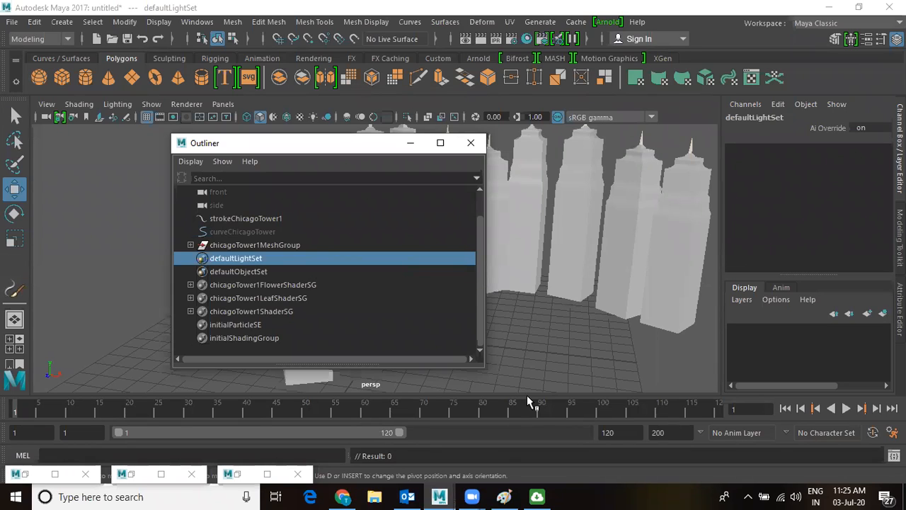
{"action": "left_click", "coordinate": [481, 43]}
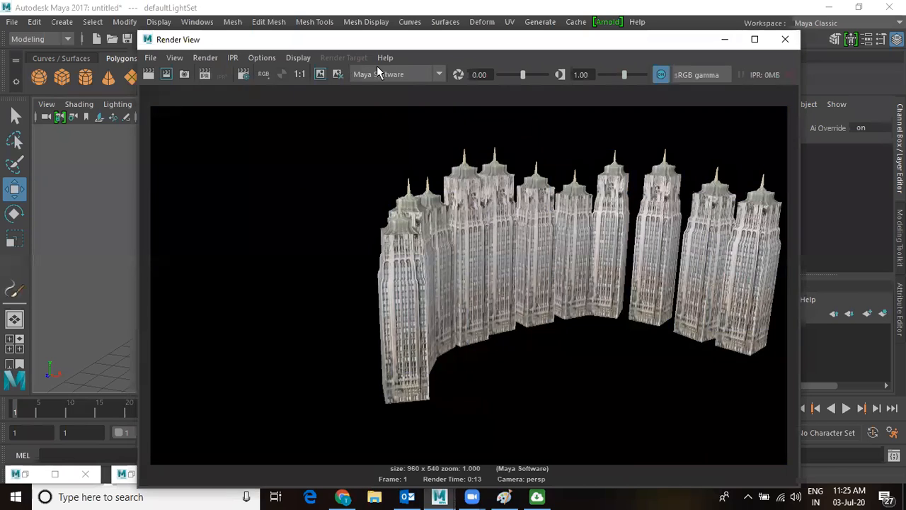
Keep Maya Software as renderer, redo the tower render, and minimize Render View.
{"action": "left_click", "coordinate": [394, 77]}
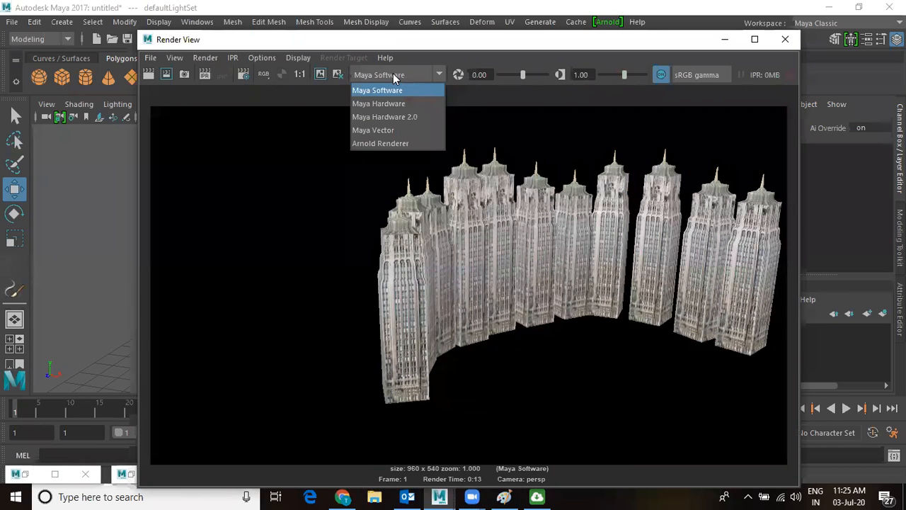
{"action": "left_click", "coordinate": [393, 74]}
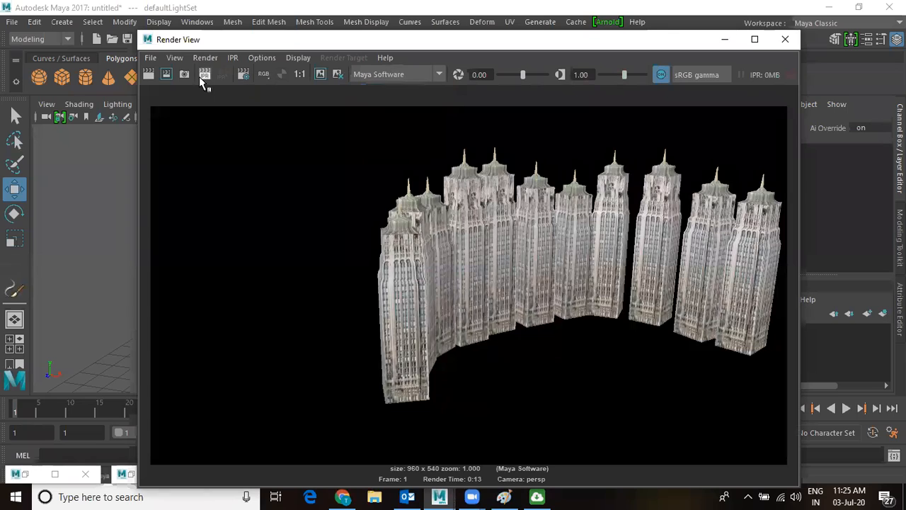
{"action": "left_click", "coordinate": [148, 74]}
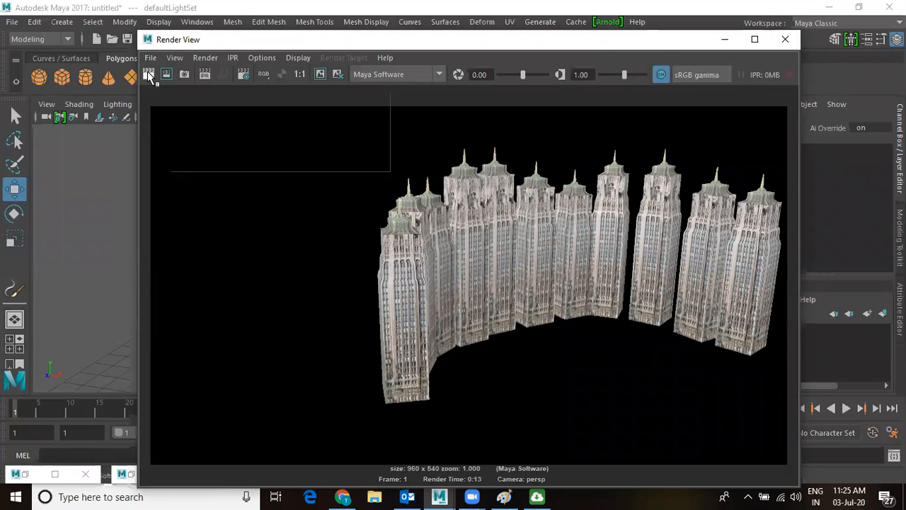
{"action": "left_click", "coordinate": [726, 40]}
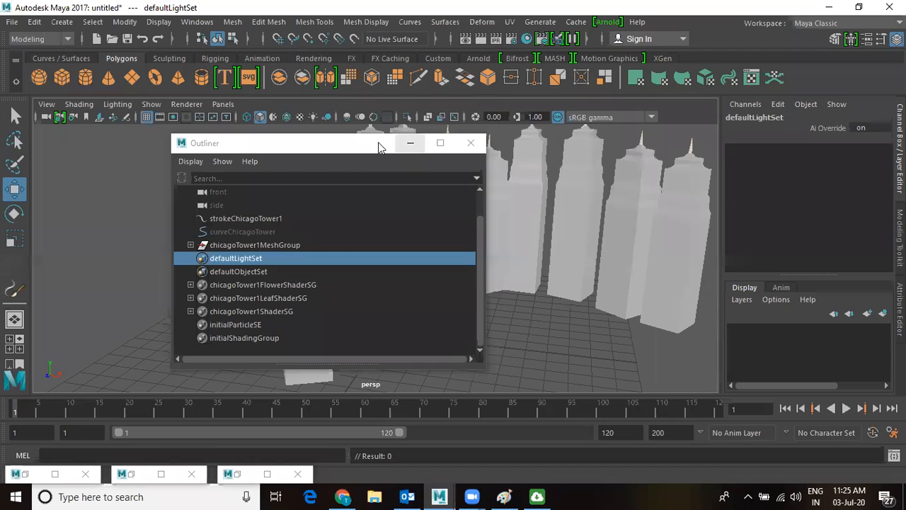
Show the separated towers with their facade textures and dolly in close to their bases.
{"action": "left_click", "coordinate": [411, 143]}
{"action": "left_click", "coordinate": [384, 216]}
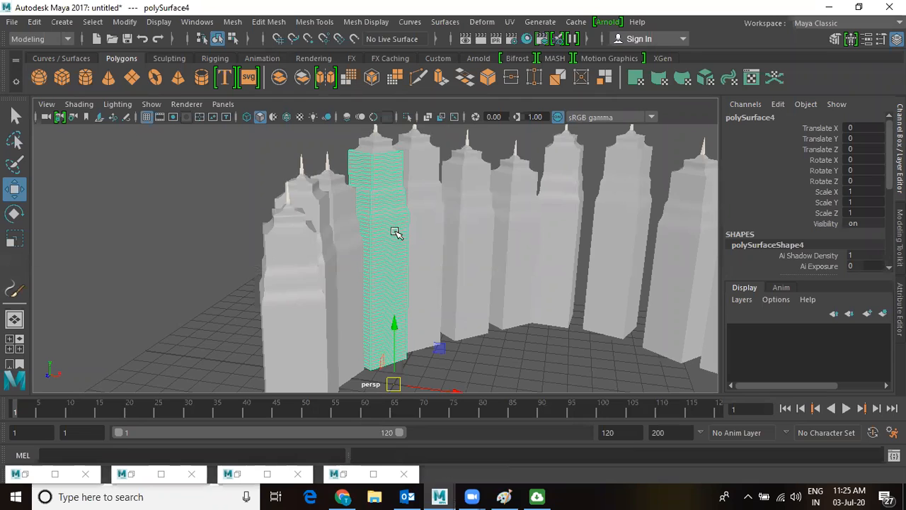
{"action": "left_click_drag", "start_coordinate": [397, 233], "coordinate": [354, 248], "text": "alt"}
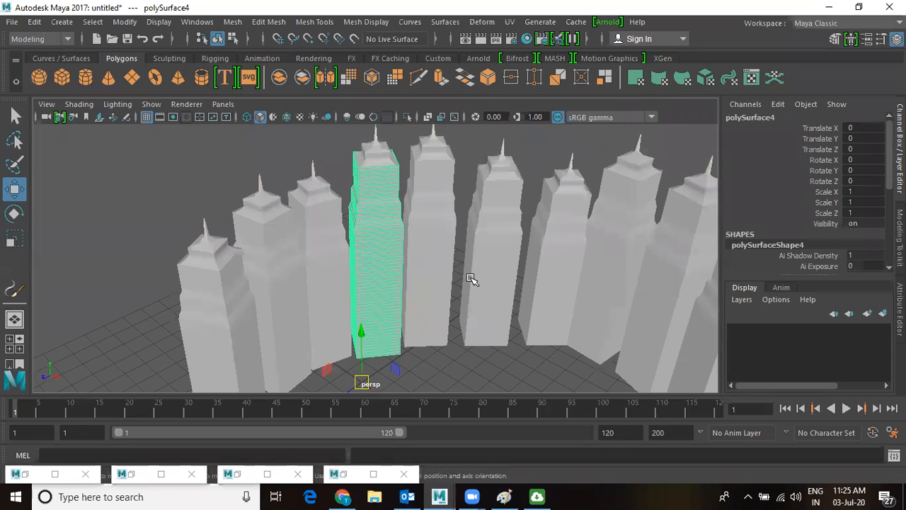
{"action": "key", "text": "ctrl+1"}
{"action": "key", "text": "ctrl+1"}
{"action": "scroll", "coordinate": [482, 251], "scroll_direction": "up", "scroll_amount": 5}
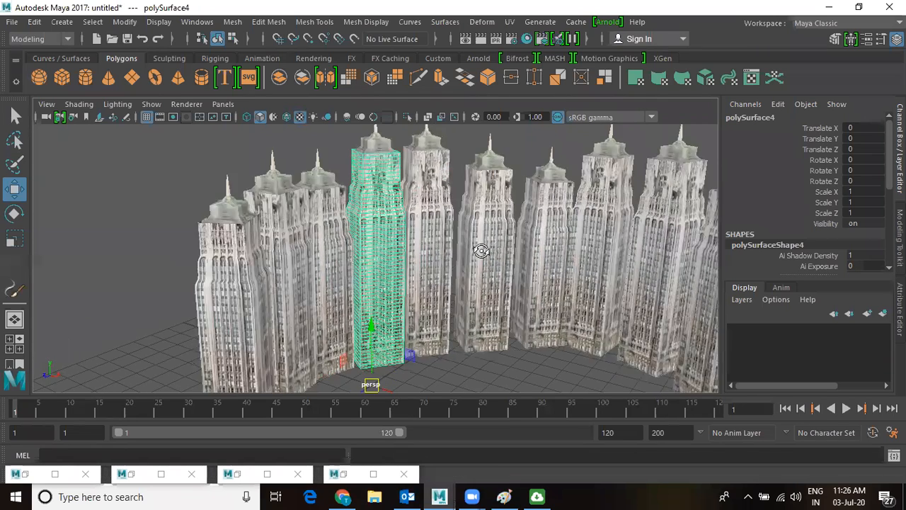
{"action": "left_click", "coordinate": [492, 144]}
{"action": "right_click_drag", "start_coordinate": [423, 245], "coordinate": [574, 370], "text": "alt"}
{"action": "middle_click_drag", "start_coordinate": [537, 330], "coordinate": [505, 152], "text": "alt"}
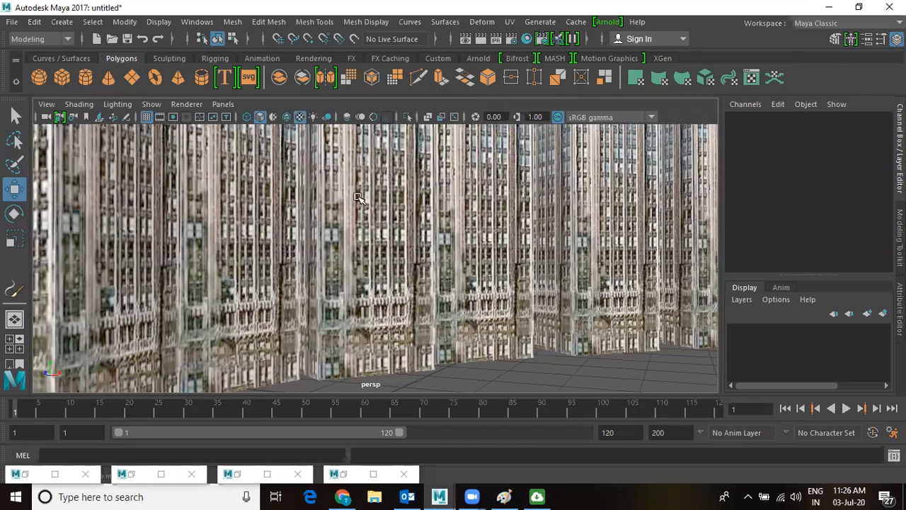
{"action": "scroll", "coordinate": [368, 215], "scroll_direction": "down", "scroll_amount": 2}
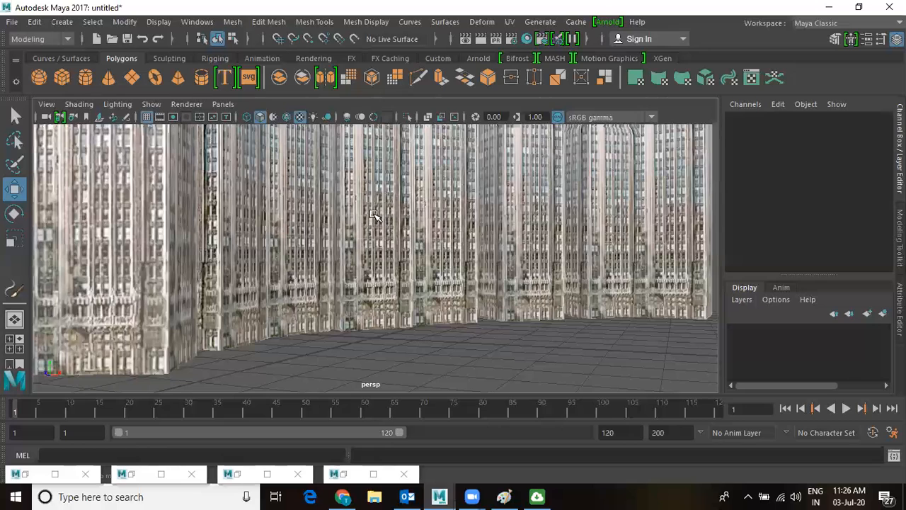
Cancel a new-scene attempt at the unsaved warning and switch to the Select tool.
{"action": "key", "text": "ctrl+n"}
{"action": "key", "text": "n"}
{"action": "key", "text": "q"}
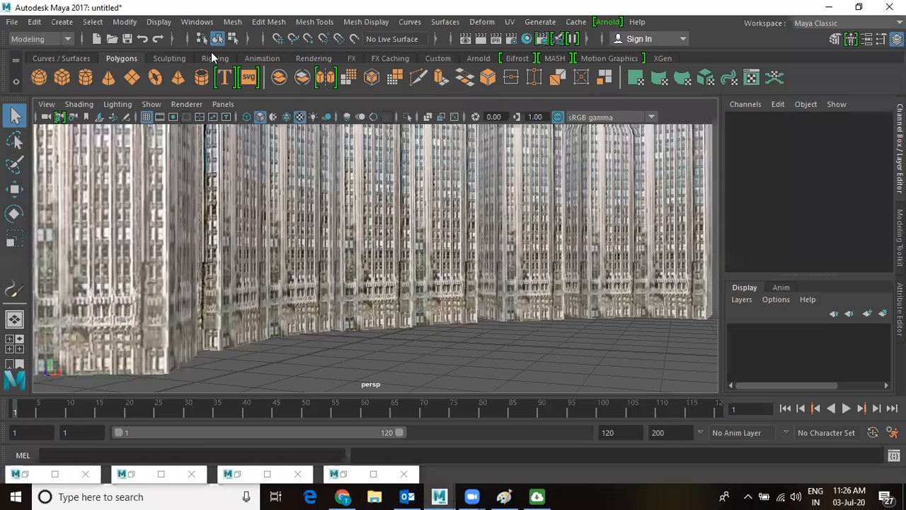
Start a new scene and load cumulusPurple.mel from Paint_Effects > Clouds in the Content Browser.
{"action": "key", "text": "ctrl+n"}
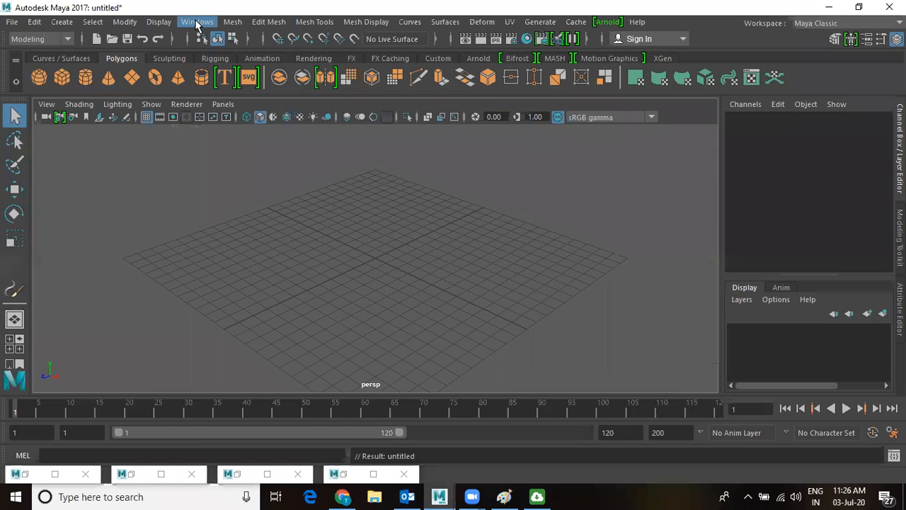
{"action": "left_click", "coordinate": [197, 22]}
{"action": "mouse_move", "coordinate": [205, 69]}
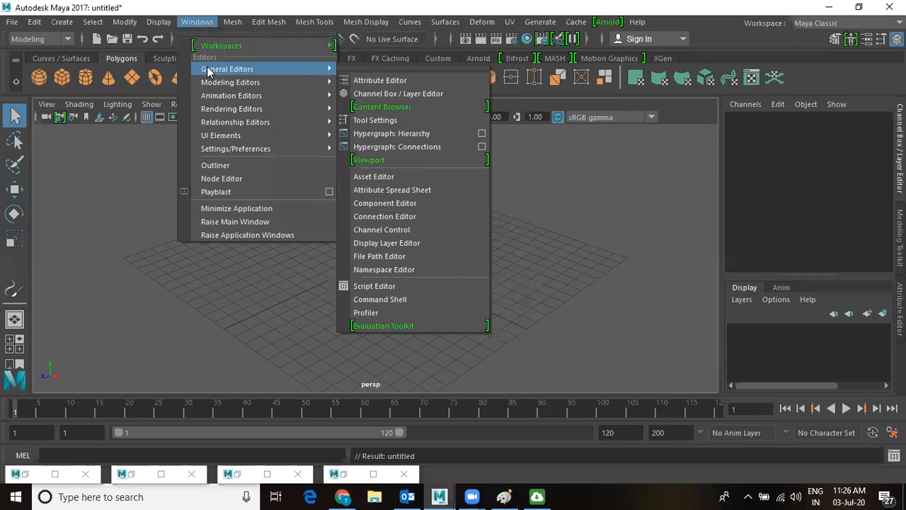
{"action": "left_click", "coordinate": [398, 107]}
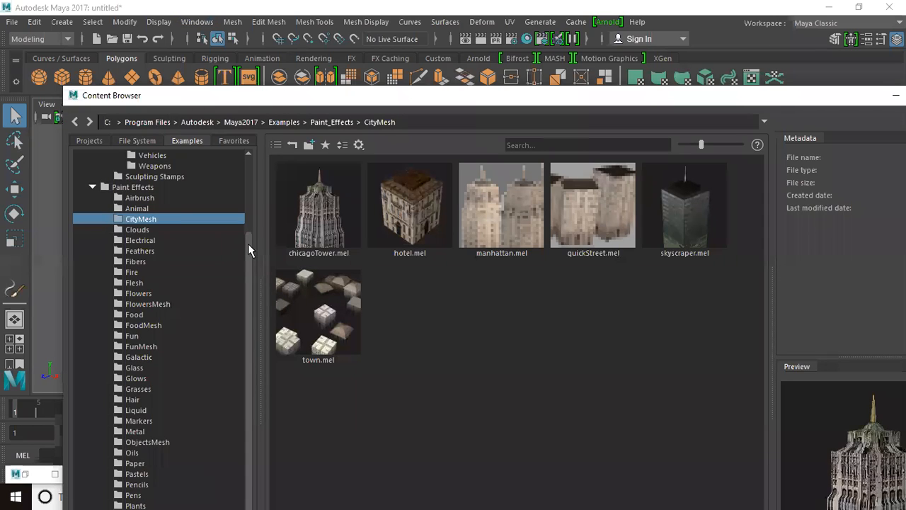
{"action": "left_click", "coordinate": [139, 230]}
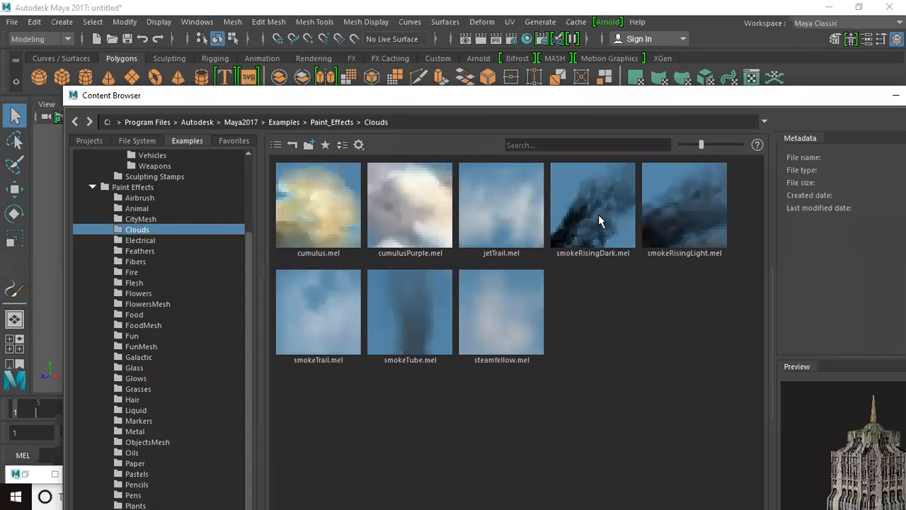
{"action": "left_click", "coordinate": [390, 200]}
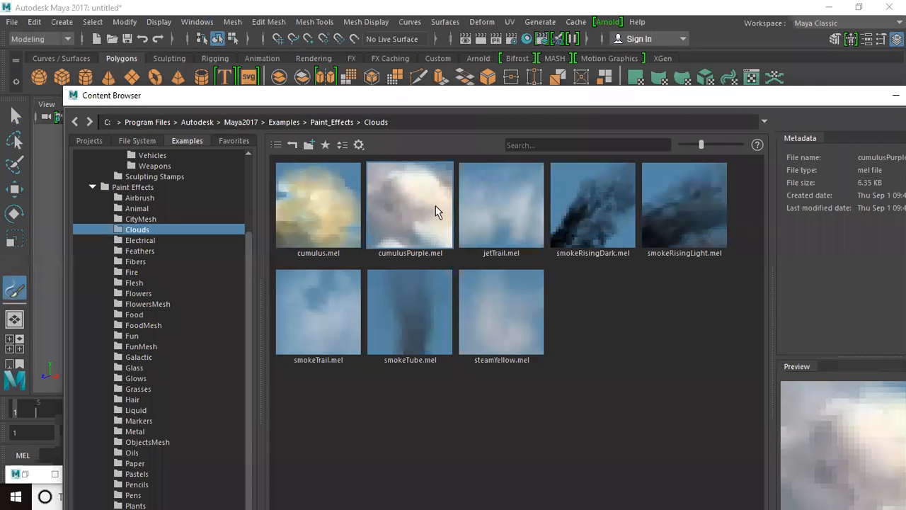
{"action": "left_click", "coordinate": [895, 95]}
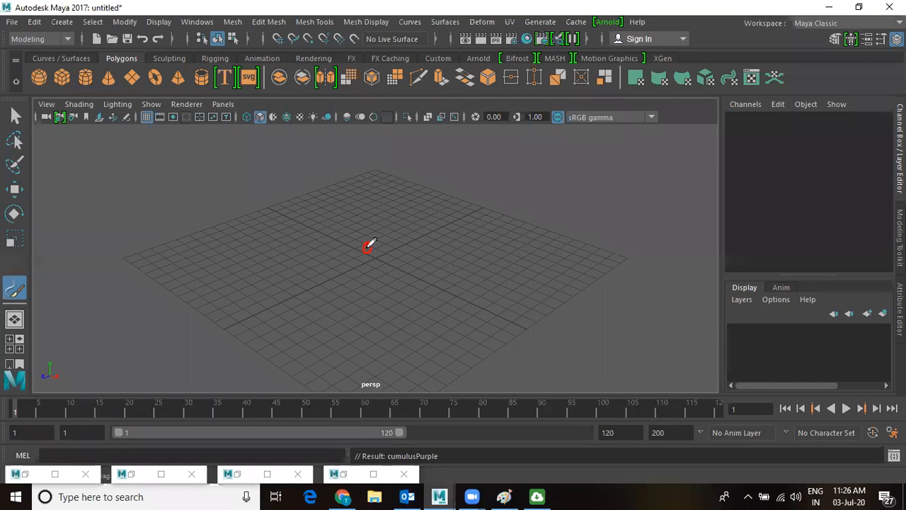
Paint two cumulusPurple cloud strokes on the grid, the second looping around.
{"action": "mouse_move", "coordinate": [363, 249]}
{"action": "left_mouse_down"}
{"action": "mouse_move", "coordinate": [485, 174]}
{"action": "mouse_move", "coordinate": [346, 215]}
{"action": "mouse_move", "coordinate": [297, 338]}
{"action": "mouse_move", "coordinate": [460, 226]}
{"action": "mouse_move", "coordinate": [531, 312]}
{"action": "mouse_move", "coordinate": [447, 364]}
{"action": "mouse_move", "coordinate": [484, 304]}
{"action": "left_mouse_up"}
{"action": "scroll", "coordinate": [484, 304], "scroll_direction": "down", "scroll_amount": 5}
{"action": "mouse_move", "coordinate": [414, 326]}
{"action": "left_mouse_down"}
{"action": "mouse_move", "coordinate": [399, 350]}
{"action": "mouse_move", "coordinate": [222, 309]}
{"action": "mouse_move", "coordinate": [413, 163]}
{"action": "mouse_move", "coordinate": [533, 321]}
{"action": "mouse_move", "coordinate": [453, 354]}
{"action": "mouse_move", "coordinate": [538, 262]}
{"action": "mouse_move", "coordinate": [506, 223]}
{"action": "mouse_move", "coordinate": [398, 204]}
{"action": "mouse_move", "coordinate": [273, 241]}
{"action": "mouse_move", "coordinate": [244, 301]}
{"action": "mouse_move", "coordinate": [343, 311]}
{"action": "mouse_move", "coordinate": [367, 289]}
{"action": "left_mouse_up"}
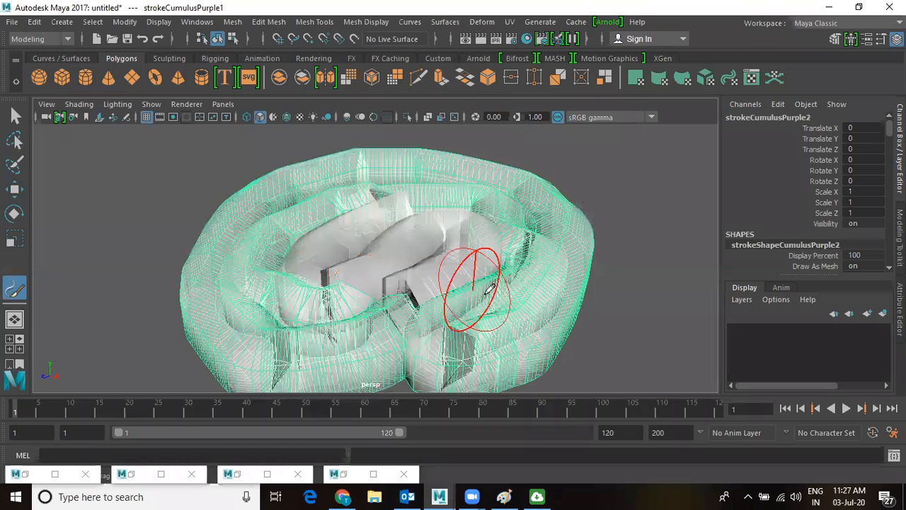
Orbit around the clouds and render the current view.
{"action": "scroll", "coordinate": [596, 376], "scroll_direction": "up", "scroll_amount": 5}
{"action": "left_click_drag", "start_coordinate": [486, 269], "coordinate": [495, 229], "text": "alt"}
{"action": "left_click", "coordinate": [481, 38]}
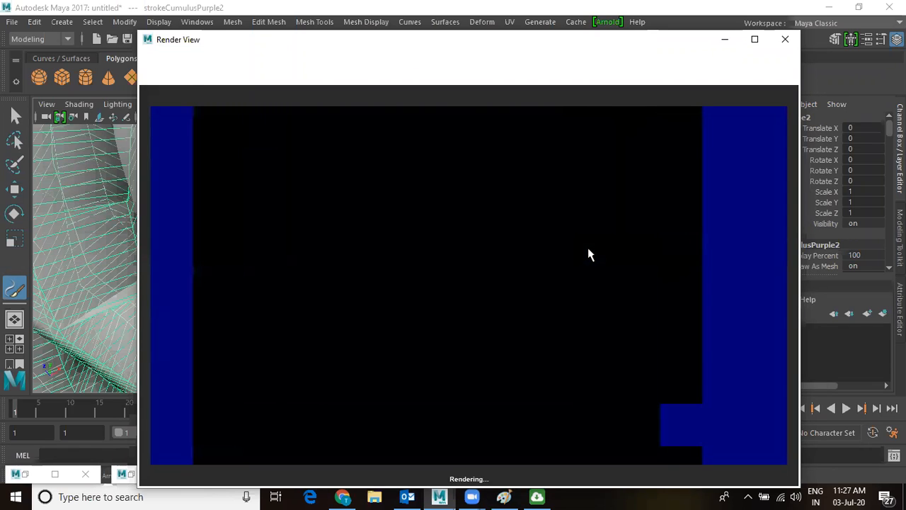
Switch the renderer to Maya Software and re-render the clouds.
{"action": "left_click", "coordinate": [416, 74]}
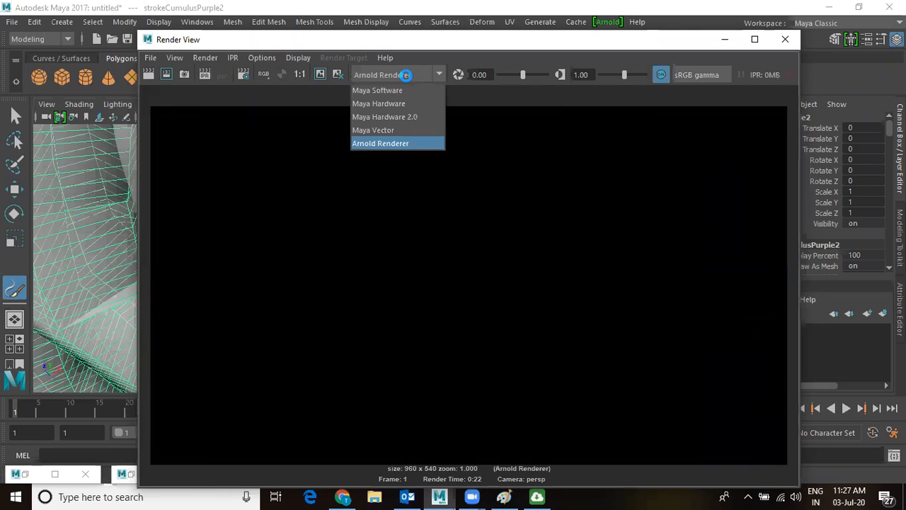
{"action": "left_click", "coordinate": [368, 89]}
{"action": "left_click", "coordinate": [146, 75]}
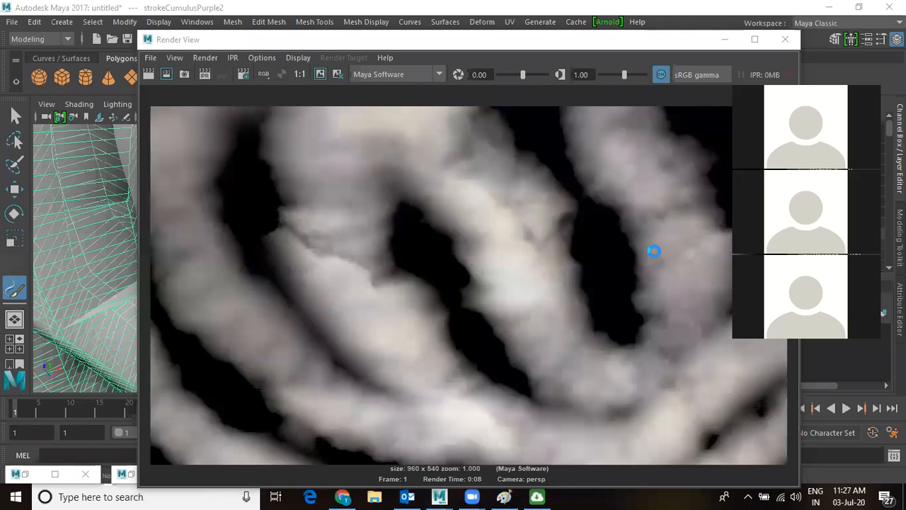
Orbit to a low close-up of the clouds and render that view.
{"action": "left_click", "coordinate": [724, 39]}
{"action": "mouse_move", "coordinate": [485, 276]}
{"action": "left_mouse_down", "text": "alt"}
{"action": "mouse_move", "coordinate": [447, 293]}
{"action": "mouse_move", "coordinate": [593, 364]}
{"action": "left_mouse_up", "text": "alt"}
{"action": "left_click", "coordinate": [481, 39]}
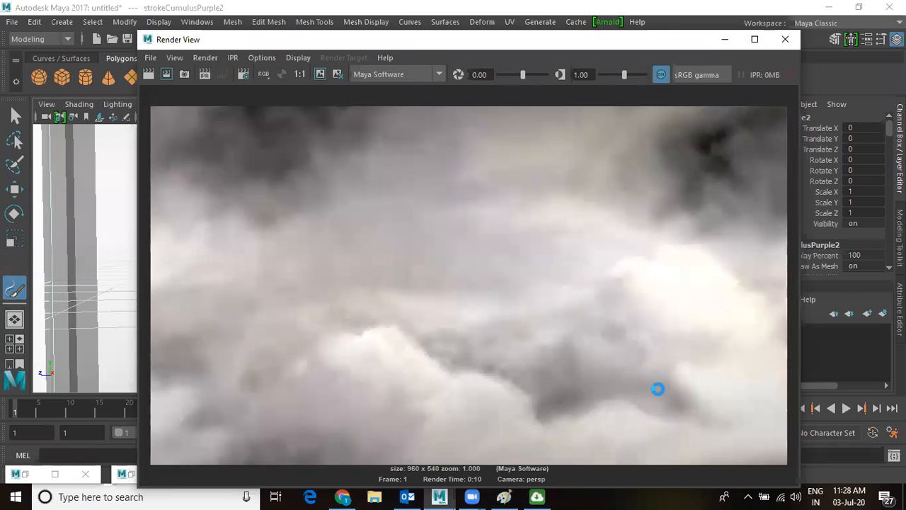
Start a new empty scene, discarding the unsaved cloud scene.
{"action": "left_click", "coordinate": [723, 40]}
{"action": "key", "text": "ctrl+n"}
{"action": "left_click", "coordinate": [453, 250]}
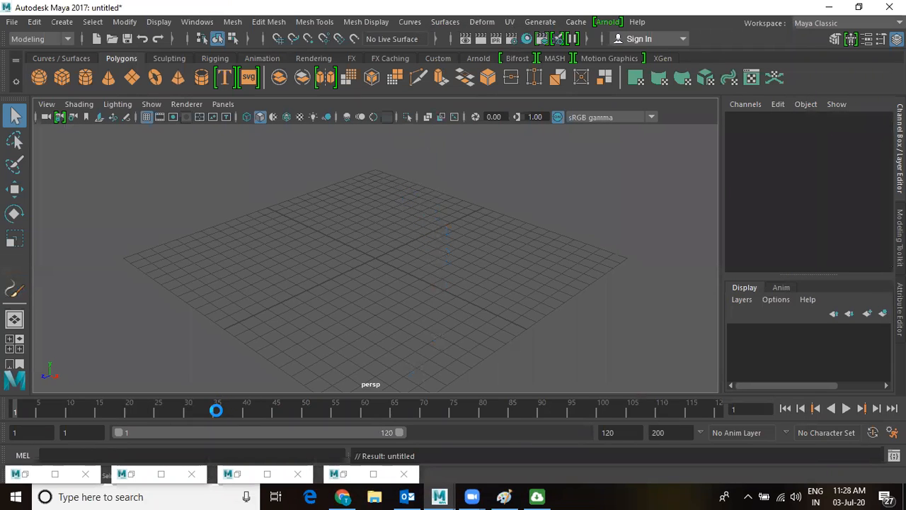
Load the lightningOrange brush from Content Browser's Paint_Effects > Electrical and dab the grid centre.
{"action": "left_click", "coordinate": [197, 22]}
{"action": "mouse_move", "coordinate": [216, 67]}
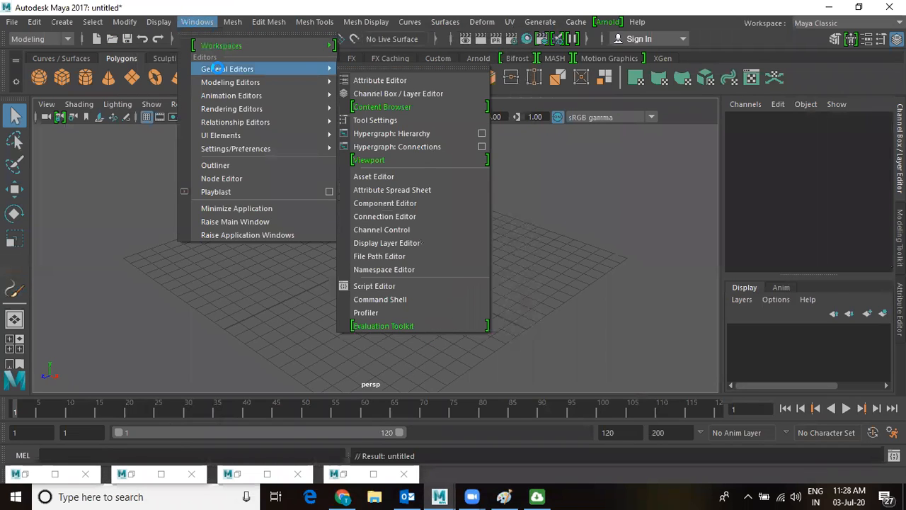
{"action": "left_click", "coordinate": [376, 107]}
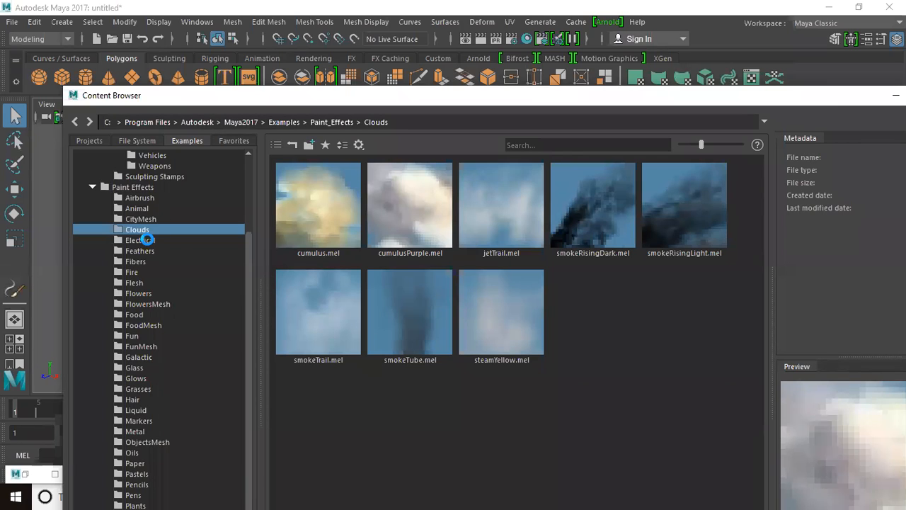
{"action": "left_click", "coordinate": [145, 240]}
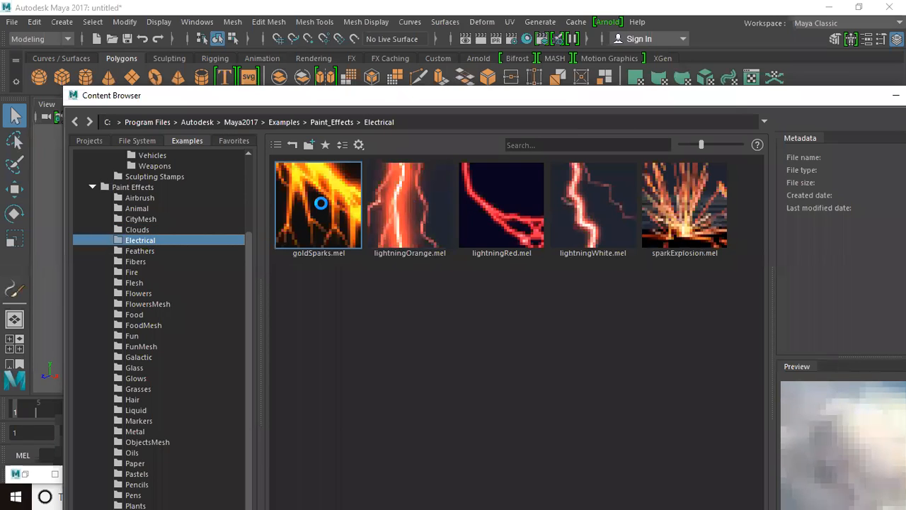
{"action": "left_click", "coordinate": [400, 204]}
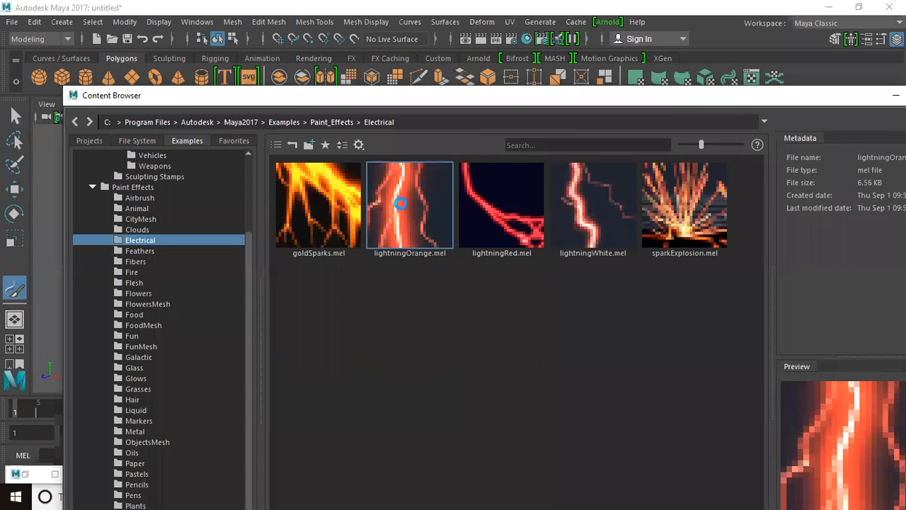
{"action": "left_click", "coordinate": [895, 95]}
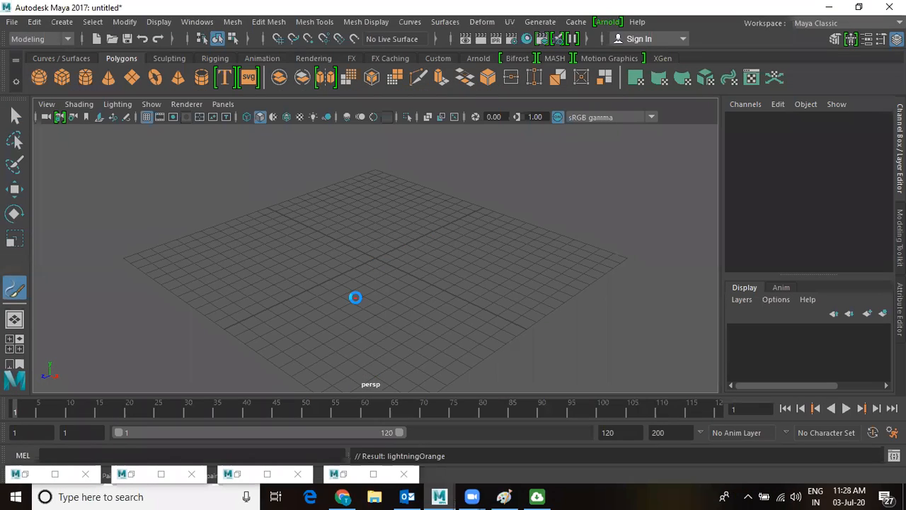
{"action": "left_click", "coordinate": [382, 295]}
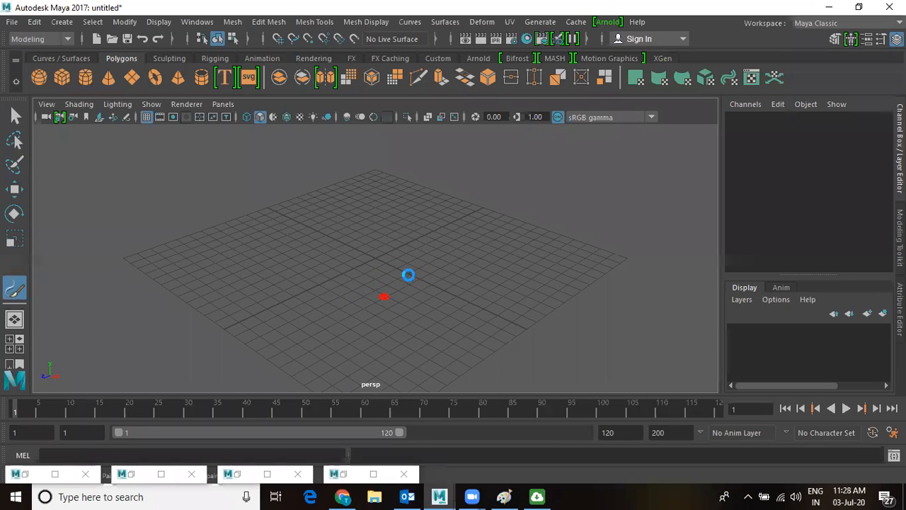
Paint a lightning bolt, stop playback at frame 59, and render that frame.
{"action": "left_click_drag", "start_coordinate": [347, 284], "coordinate": [472, 275]}
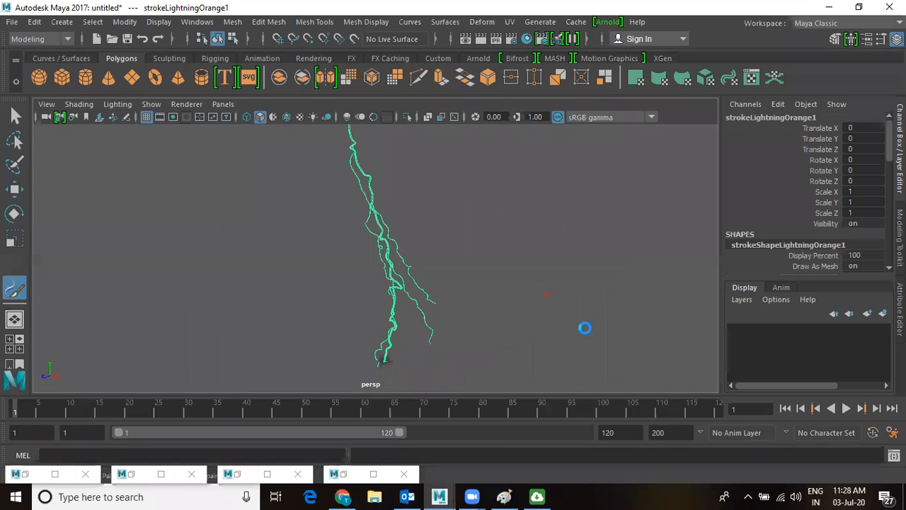
{"action": "left_click", "coordinate": [845, 408]}
{"action": "left_click", "coordinate": [845, 409]}
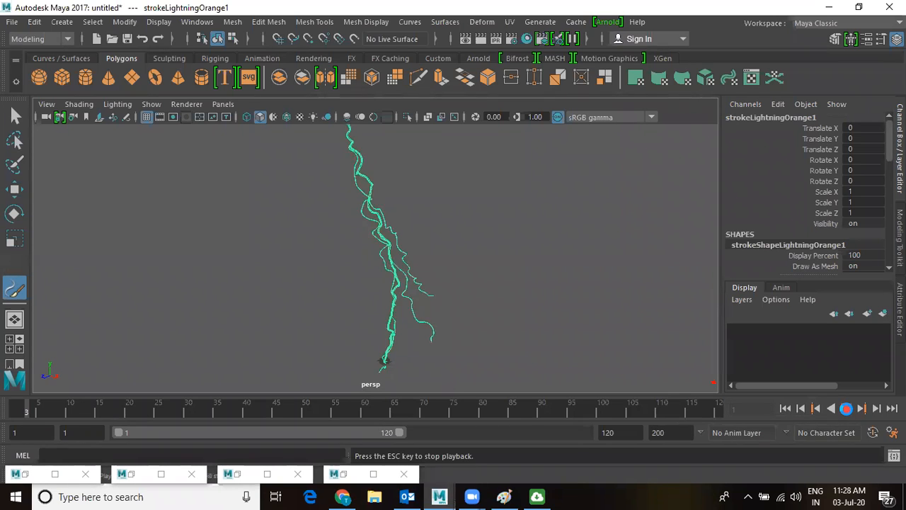
{"action": "left_click", "coordinate": [846, 409]}
{"action": "scroll", "coordinate": [374, 289], "scroll_direction": "up", "scroll_amount": 6}
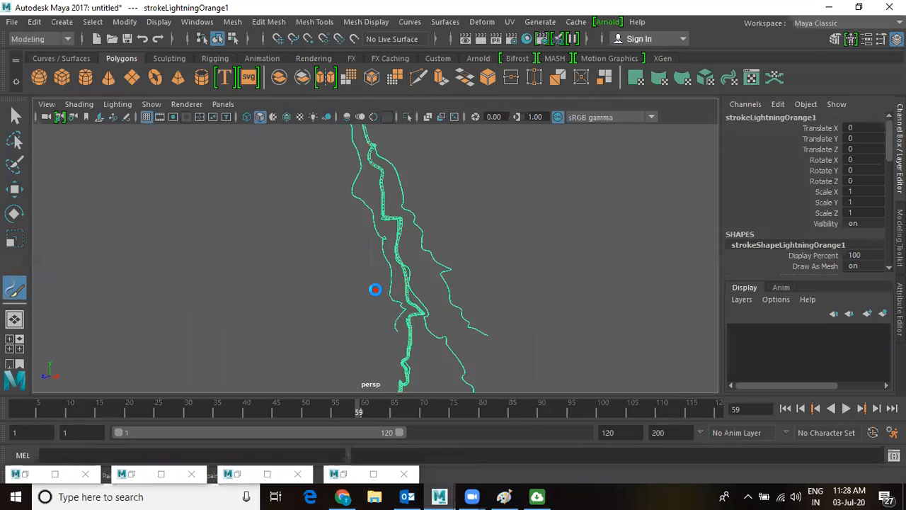
{"action": "left_click", "coordinate": [464, 38]}
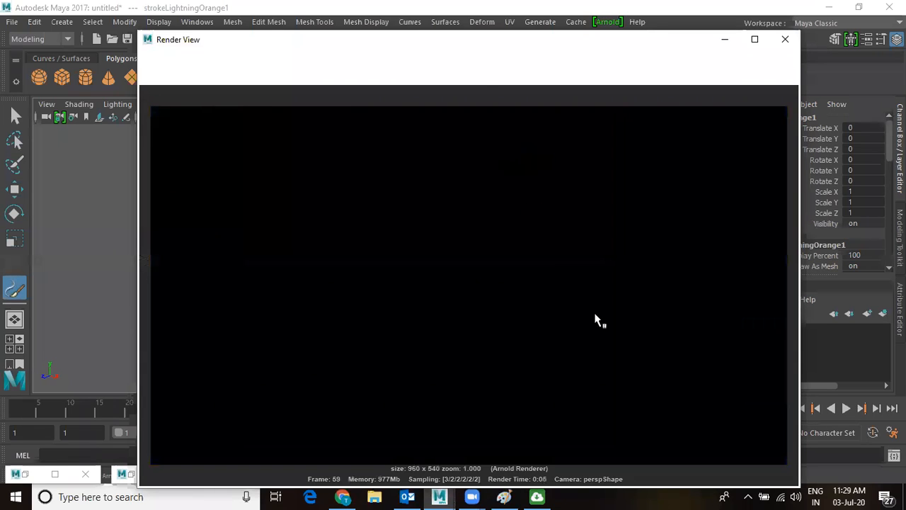
Re-render frame 59 with Maya Software to show the glowing orange bolt.
{"action": "left_click", "coordinate": [401, 73]}
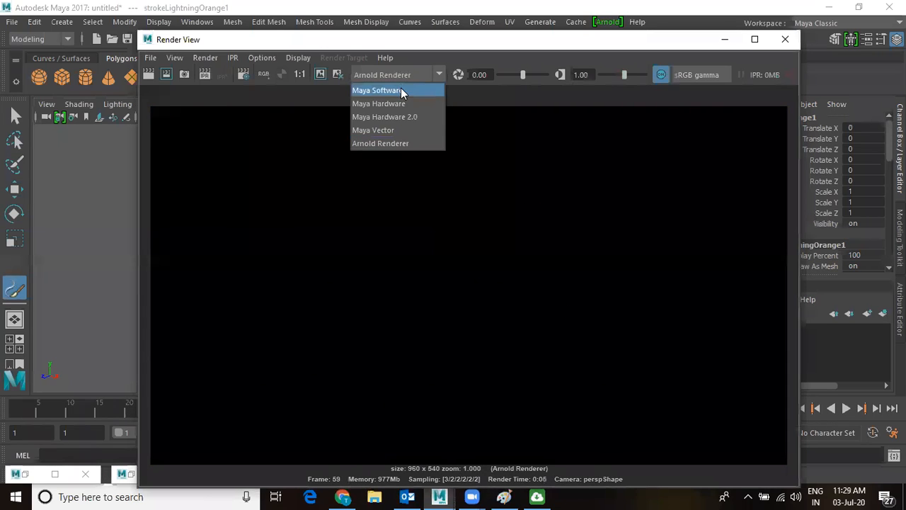
{"action": "left_click", "coordinate": [401, 88]}
{"action": "left_click", "coordinate": [149, 74]}
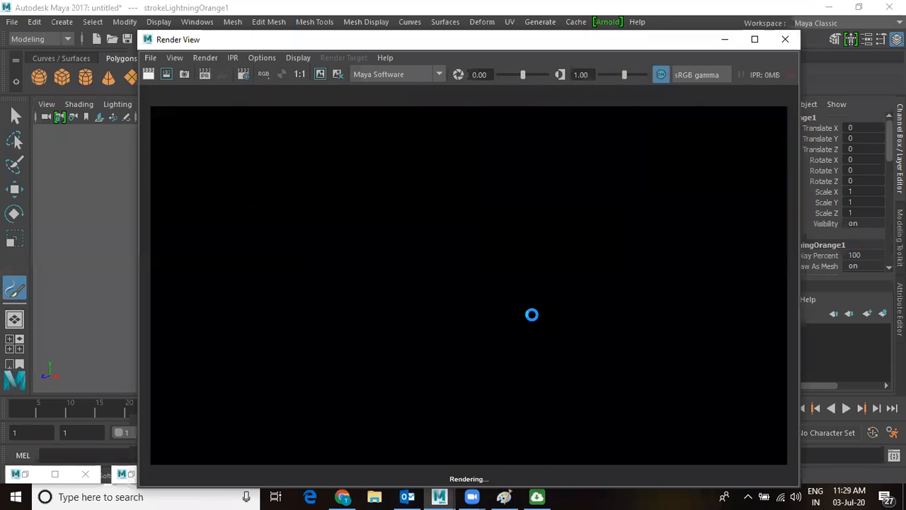
Close Render View, switch to the Move tool, and start a new scene without saving.
{"action": "left_click", "coordinate": [786, 41]}
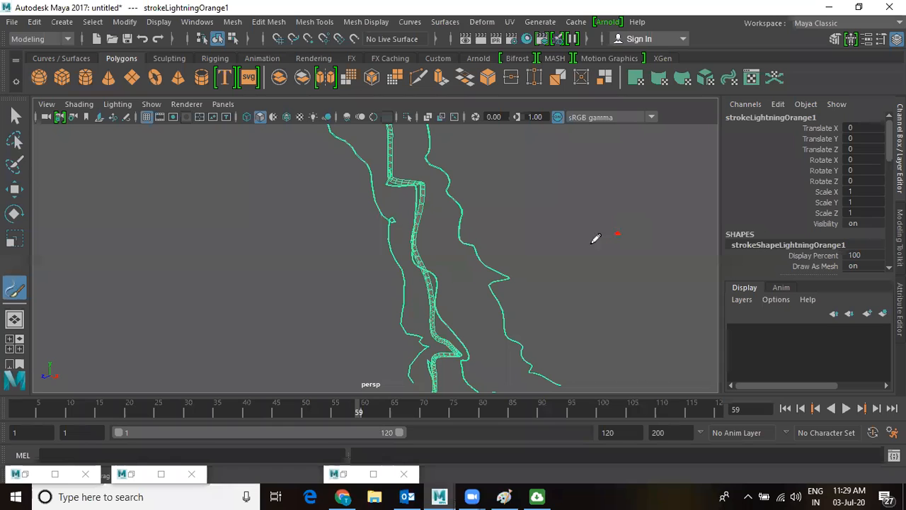
{"action": "key", "text": "w"}
{"action": "key", "text": "ctrl+n"}
{"action": "key", "text": "n"}
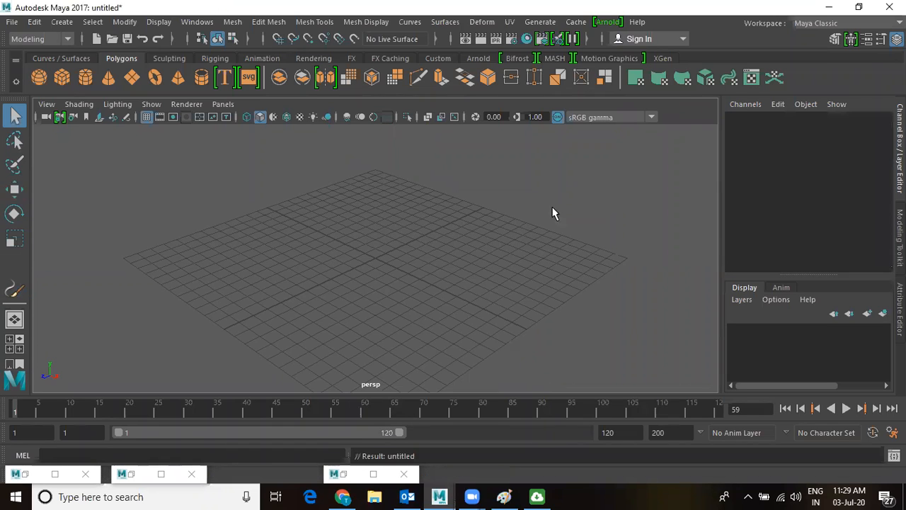
Load the space.mel brush from Paint_Effects > Galactic and enlarge the brush to a large ring.
{"action": "left_click", "coordinate": [197, 22]}
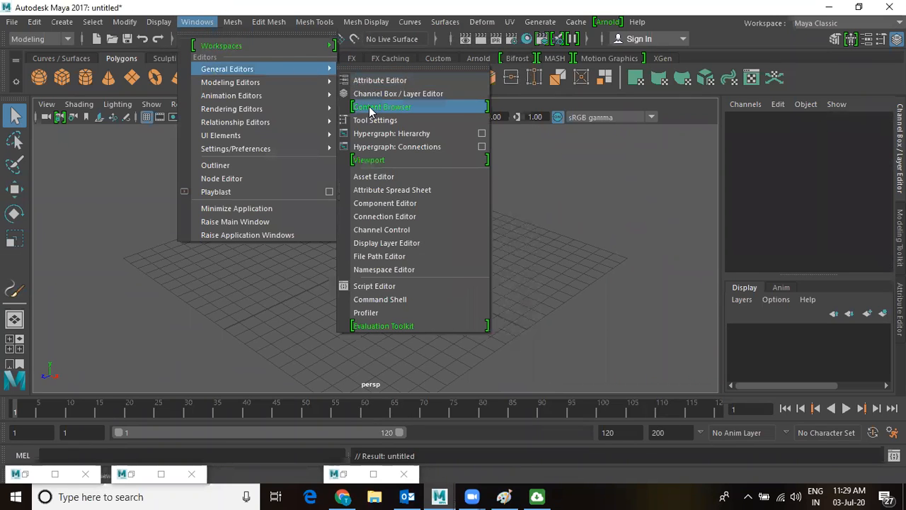
{"action": "left_click", "coordinate": [371, 107]}
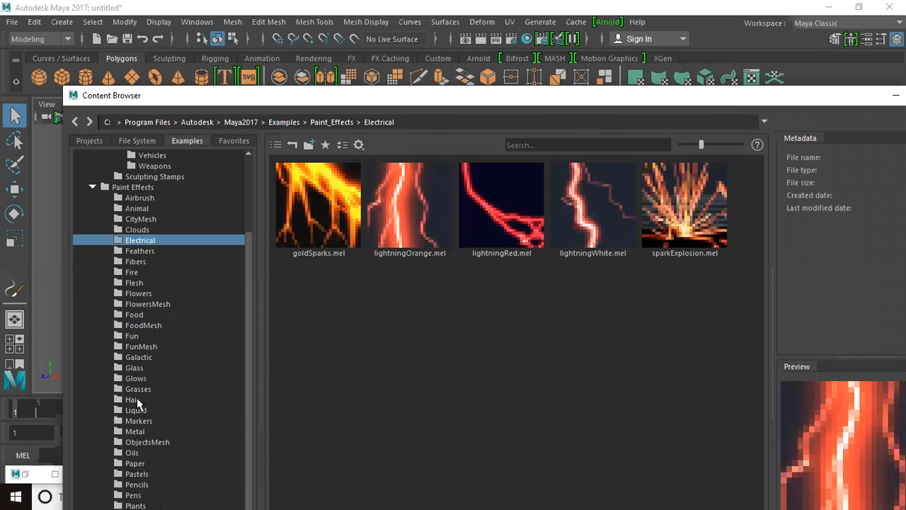
{"action": "left_click", "coordinate": [138, 357]}
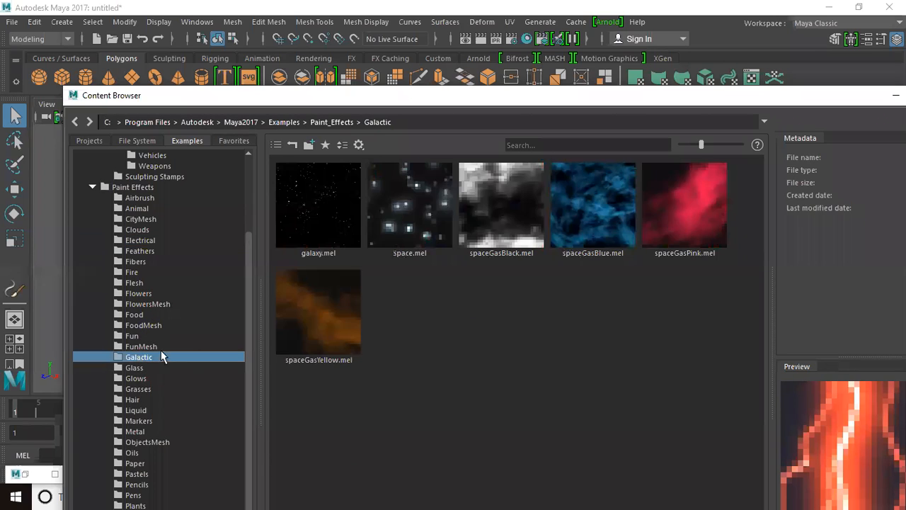
{"action": "left_click", "coordinate": [414, 206]}
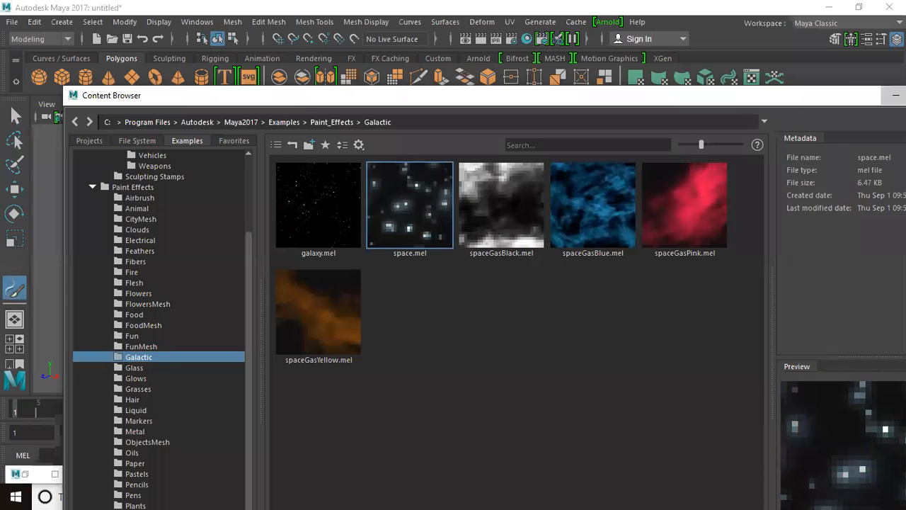
{"action": "left_click", "coordinate": [896, 95]}
{"action": "key", "text": "b"}
{"action": "mouse_move", "coordinate": [384, 290]}
{"action": "left_mouse_down"}
{"action": "mouse_move", "coordinate": [463, 226]}
{"action": "mouse_move", "coordinate": [323, 219]}
{"action": "mouse_move", "coordinate": [275, 328]}
{"action": "mouse_move", "coordinate": [396, 354]}
{"action": "mouse_move", "coordinate": [472, 234]}
{"action": "mouse_move", "coordinate": [566, 240]}
{"action": "mouse_move", "coordinate": [513, 318]}
{"action": "mouse_move", "coordinate": [492, 372]}
{"action": "mouse_move", "coordinate": [525, 322]}
{"action": "mouse_move", "coordinate": [394, 344]}
{"action": "mouse_move", "coordinate": [283, 303]}
{"action": "mouse_move", "coordinate": [298, 241]}
{"action": "mouse_move", "coordinate": [410, 207]}
{"action": "mouse_move", "coordinate": [520, 237]}
{"action": "mouse_move", "coordinate": [507, 324]}
{"action": "mouse_move", "coordinate": [489, 348]}
{"action": "left_mouse_up"}
Zoom and orbit to an oblique view of the space strokes, then render it.
{"action": "scroll", "coordinate": [510, 311], "scroll_direction": "down", "scroll_amount": 3}
{"action": "scroll", "coordinate": [578, 363], "scroll_direction": "up", "scroll_amount": 5}
{"action": "mouse_move", "coordinate": [515, 288]}
{"action": "left_mouse_down", "text": "alt"}
{"action": "mouse_move", "coordinate": [520, 234]}
{"action": "mouse_move", "coordinate": [492, 295]}
{"action": "mouse_move", "coordinate": [488, 212]}
{"action": "mouse_move", "coordinate": [494, 277]}
{"action": "mouse_move", "coordinate": [536, 213]}
{"action": "left_mouse_up", "text": "alt"}
{"action": "scroll", "coordinate": [494, 277], "scroll_direction": "up", "scroll_amount": 3}
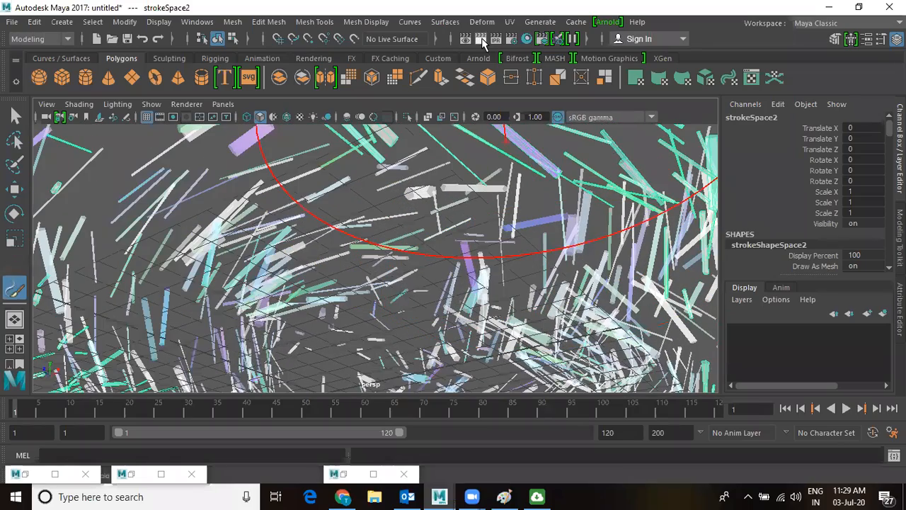
{"action": "left_click", "coordinate": [481, 39]}
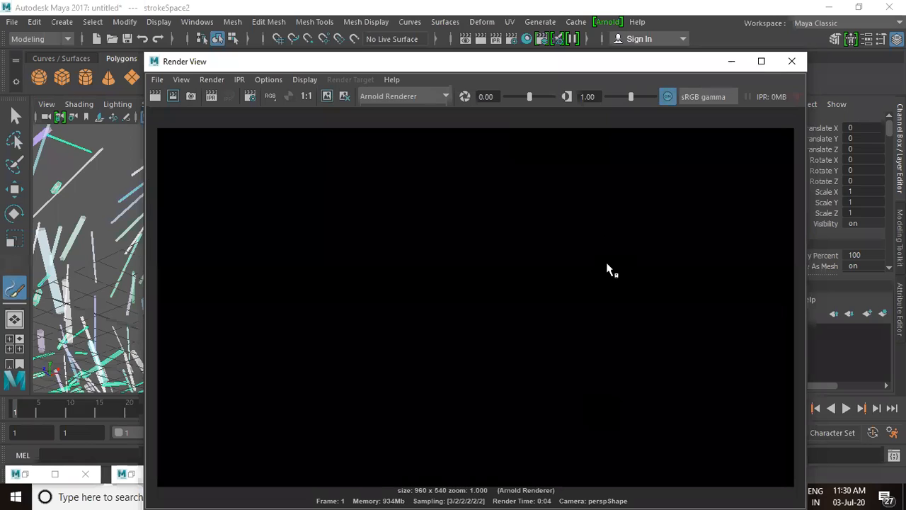
Re-render the space strokes with Maya Software, then close Render View.
{"action": "left_click", "coordinate": [395, 97]}
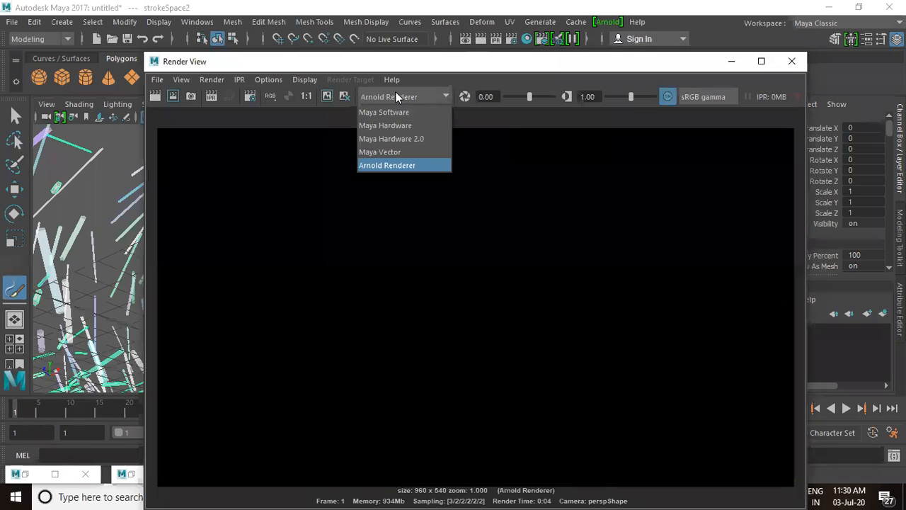
{"action": "left_click", "coordinate": [386, 114]}
{"action": "left_click", "coordinate": [155, 97]}
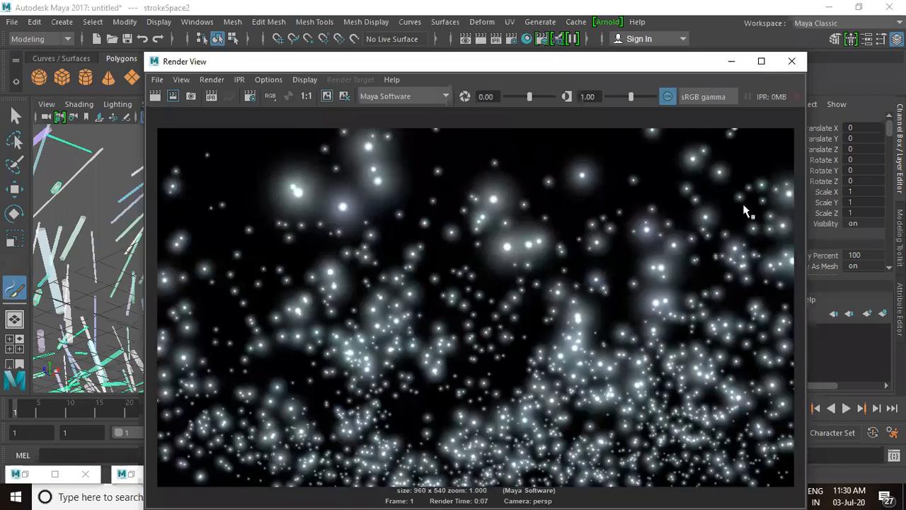
{"action": "left_click", "coordinate": [791, 62]}
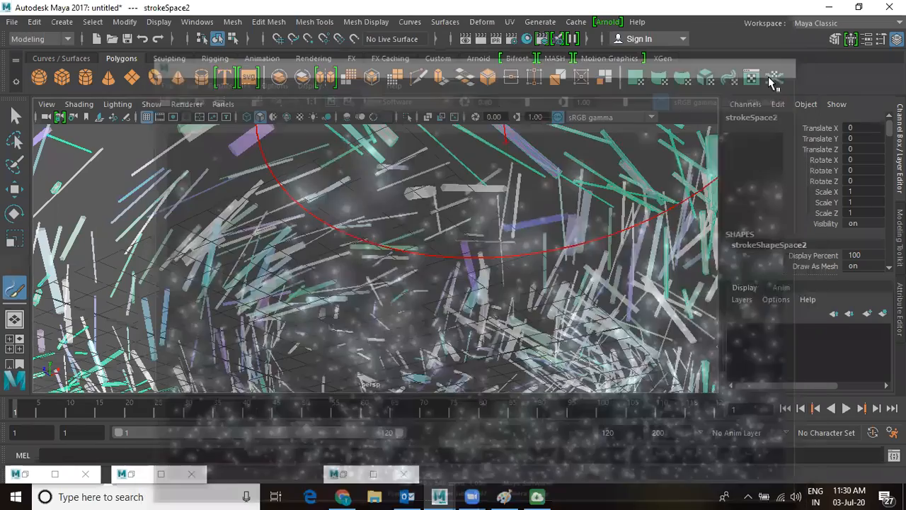
Tumble to a low angle beneath the star strokes and render that view.
{"action": "left_click_drag", "start_coordinate": [453, 241], "coordinate": [494, 257], "text": "alt"}
{"action": "middle_click_drag", "start_coordinate": [477, 264], "coordinate": [490, 121], "text": "alt"}
{"action": "scroll", "coordinate": [500, 201], "scroll_direction": "up", "scroll_amount": 5}
{"action": "mouse_move", "coordinate": [501, 201]}
{"action": "left_mouse_down", "text": "alt"}
{"action": "mouse_move", "coordinate": [510, 201]}
{"action": "mouse_move", "coordinate": [511, 94]}
{"action": "left_mouse_up", "text": "alt"}
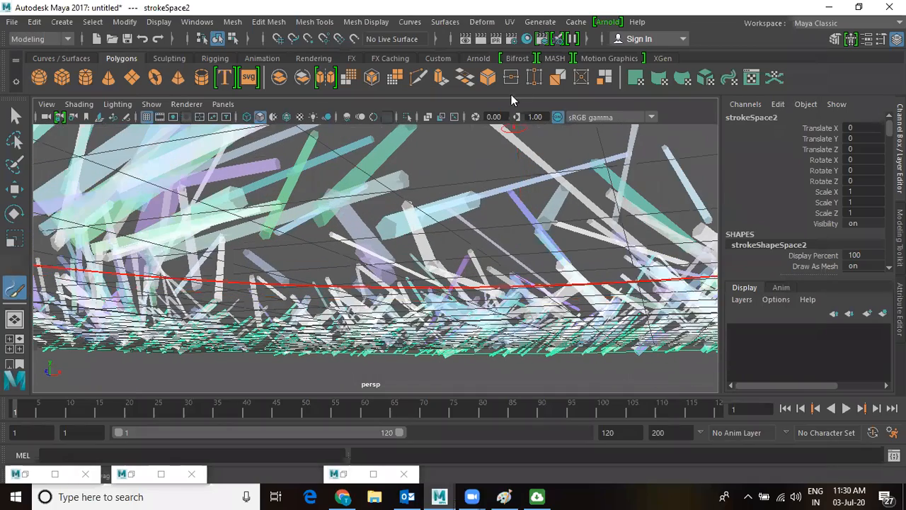
{"action": "left_click", "coordinate": [481, 39]}
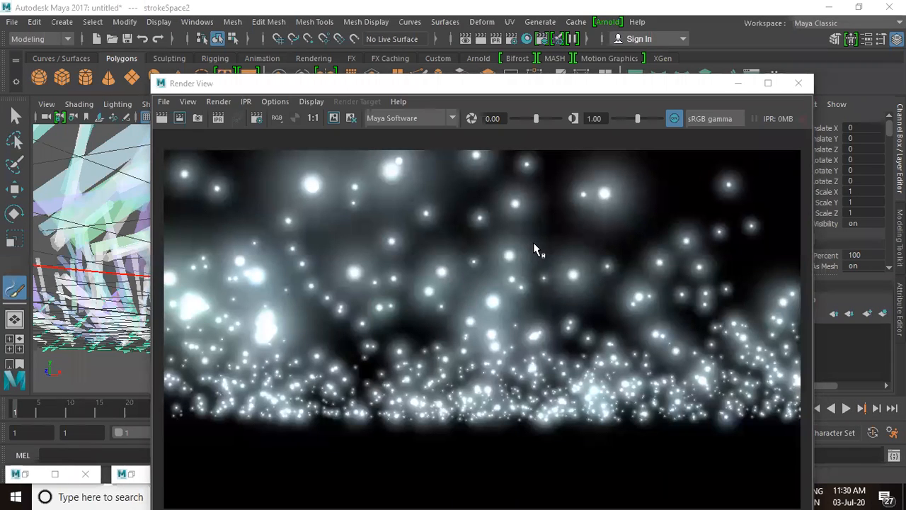
Close Render View and start a new empty scene.
{"action": "left_click_drag", "start_coordinate": [689, 87], "coordinate": [570, 82]}
{"action": "left_click", "coordinate": [673, 86]}
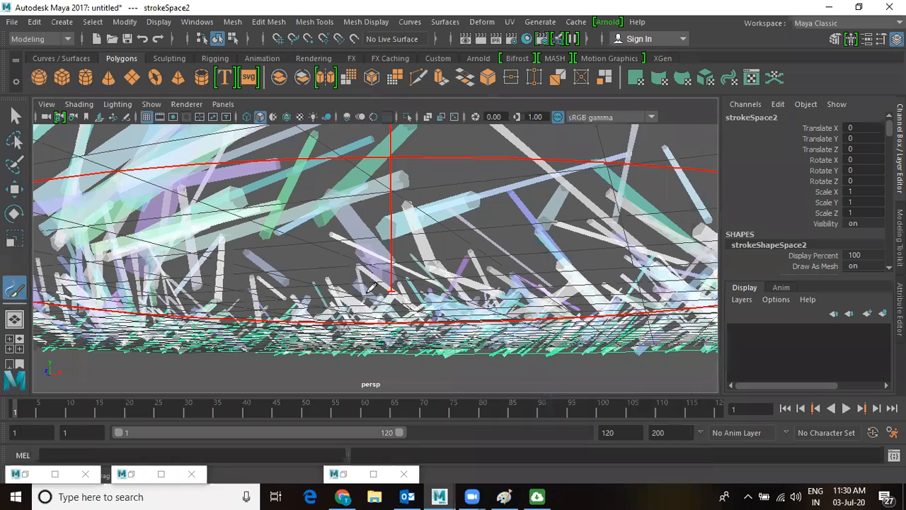
{"action": "key", "text": "ctrl+n"}
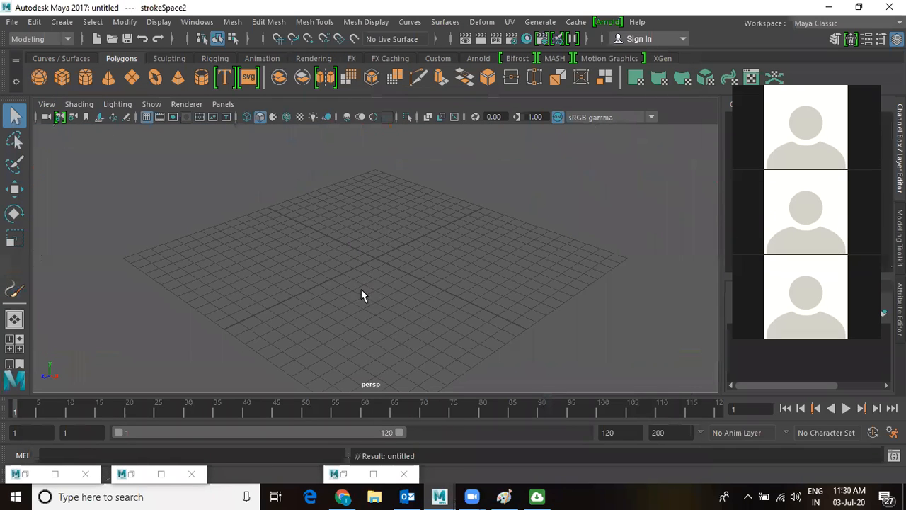
Open Paint_Effects > Grasses in the Content Browser and pick the grassBent.mel brush.
{"action": "left_click", "coordinate": [197, 22]}
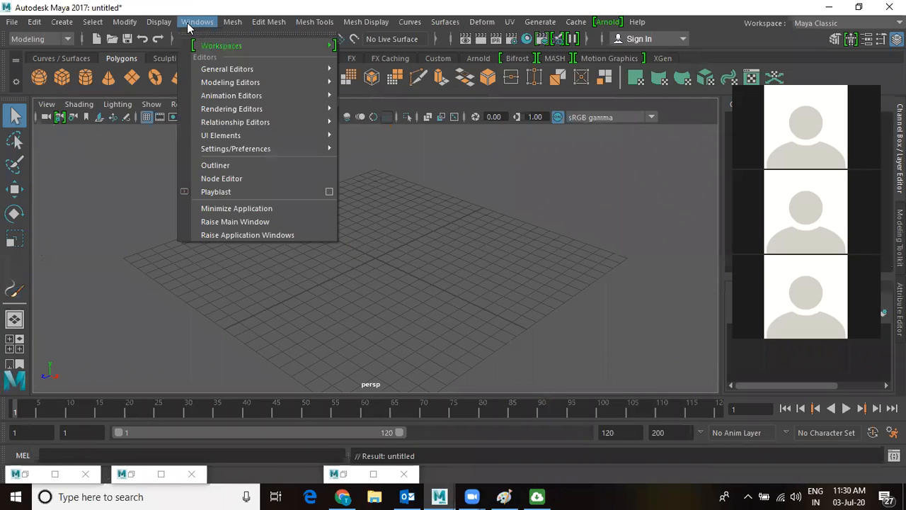
{"action": "mouse_move", "coordinate": [230, 82]}
{"action": "left_click", "coordinate": [382, 106]}
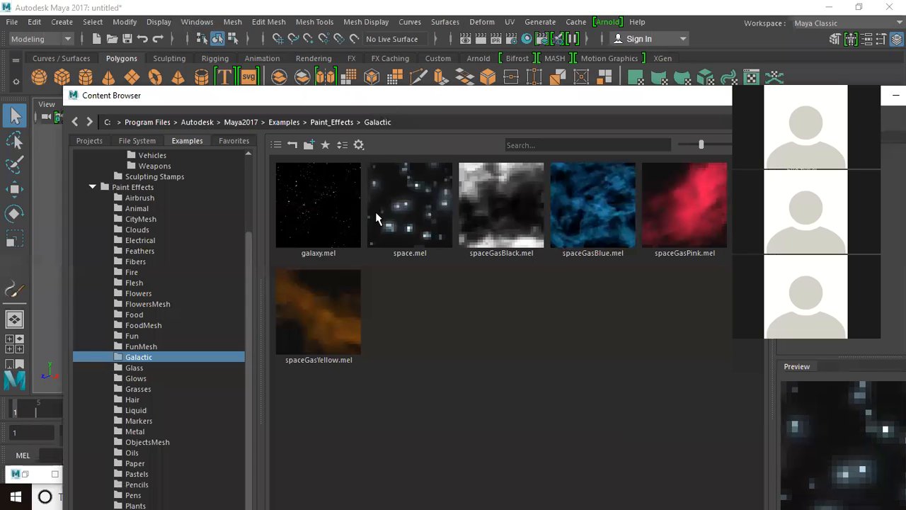
{"action": "scroll", "coordinate": [212, 346], "scroll_direction": "down", "scroll_amount": 2}
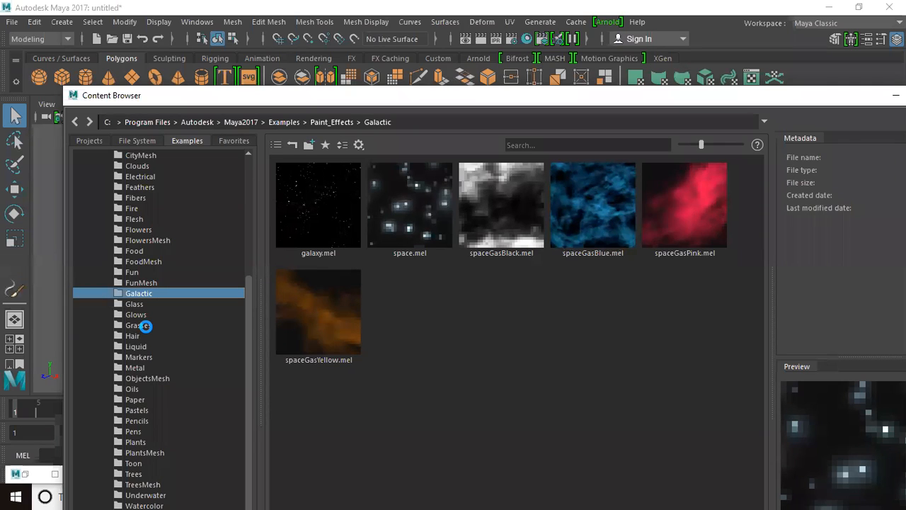
{"action": "left_click", "coordinate": [138, 325]}
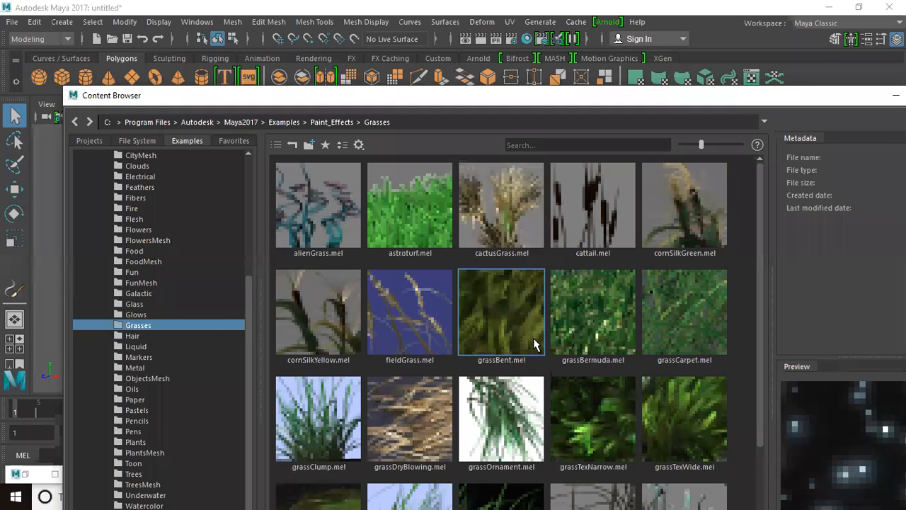
{"action": "left_click", "coordinate": [592, 329]}
{"action": "left_click", "coordinate": [506, 337]}
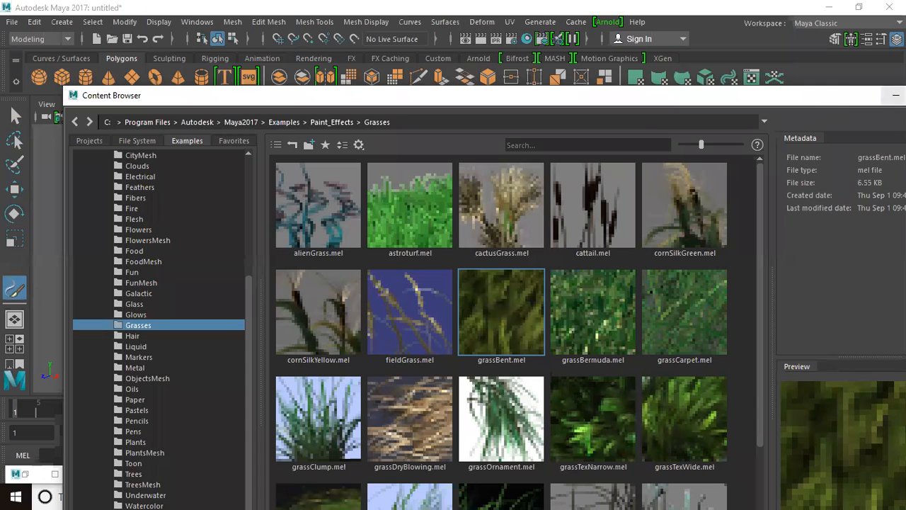
{"action": "left_click", "coordinate": [895, 95]}
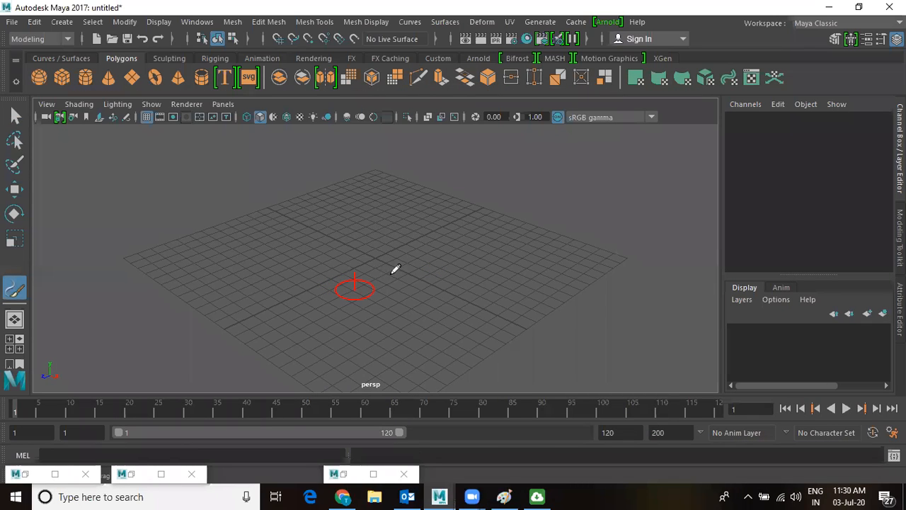
Paint a bent grass stroke across the grid and play the animation, stopping at frame 51.
{"action": "mouse_move", "coordinate": [241, 290]}
{"action": "left_mouse_down"}
{"action": "mouse_move", "coordinate": [309, 258]}
{"action": "mouse_move", "coordinate": [457, 236]}
{"action": "mouse_move", "coordinate": [461, 279]}
{"action": "mouse_move", "coordinate": [314, 289]}
{"action": "mouse_move", "coordinate": [339, 338]}
{"action": "mouse_move", "coordinate": [461, 327]}
{"action": "left_mouse_up"}
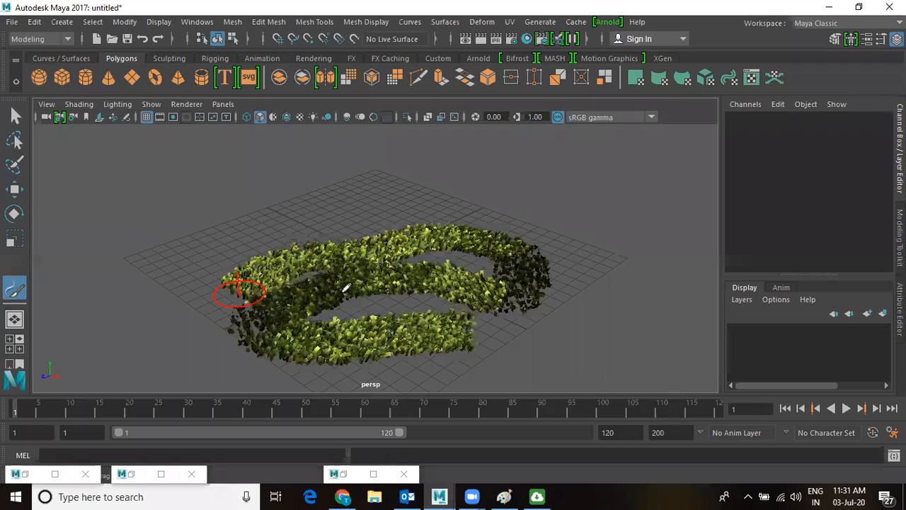
{"action": "scroll", "coordinate": [414, 329], "scroll_direction": "up", "scroll_amount": 5}
{"action": "mouse_move", "coordinate": [520, 331]}
{"action": "left_mouse_down", "text": "alt"}
{"action": "mouse_move", "coordinate": [522, 311]}
{"action": "mouse_move", "coordinate": [482, 302]}
{"action": "left_mouse_up", "text": "alt"}
{"action": "scroll", "coordinate": [481, 302], "scroll_direction": "up", "scroll_amount": 2}
{"action": "left_click", "coordinate": [847, 409]}
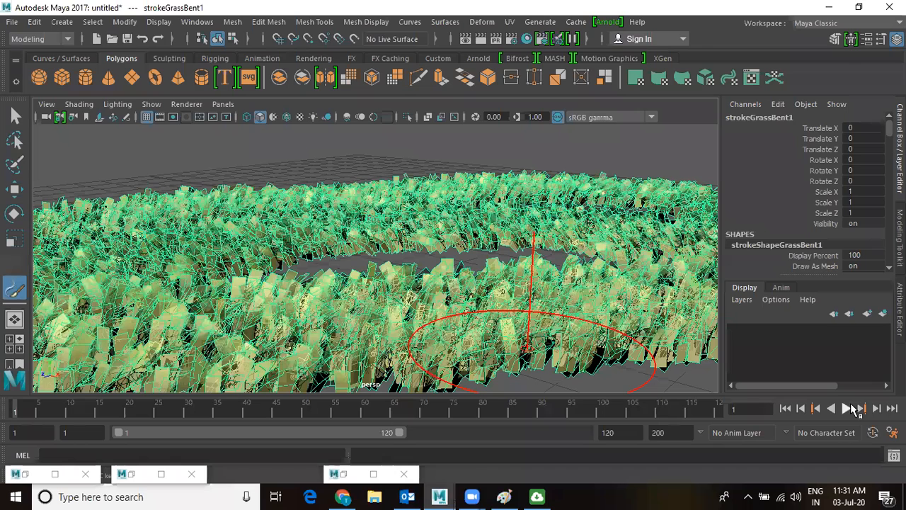
{"action": "key", "text": "Escape"}
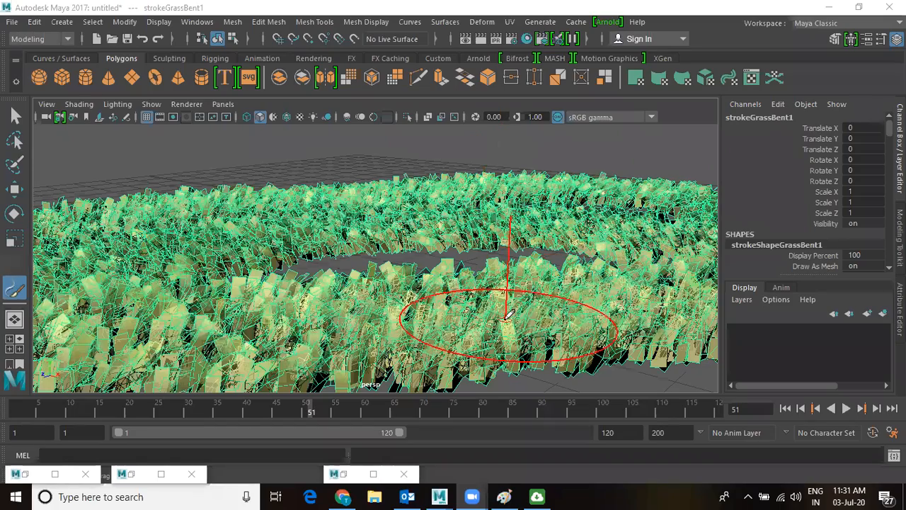
Move in for a close, low view of the grass and render the current frame.
{"action": "left_click_drag", "start_coordinate": [509, 316], "coordinate": [517, 330], "text": "alt"}
{"action": "middle_click_drag", "start_coordinate": [515, 313], "coordinate": [557, 251], "text": "alt"}
{"action": "mouse_move", "coordinate": [391, 245]}
{"action": "right_mouse_down", "text": "alt"}
{"action": "mouse_move", "coordinate": [447, 286]}
{"action": "mouse_move", "coordinate": [481, 282]}
{"action": "right_mouse_up", "text": "alt"}
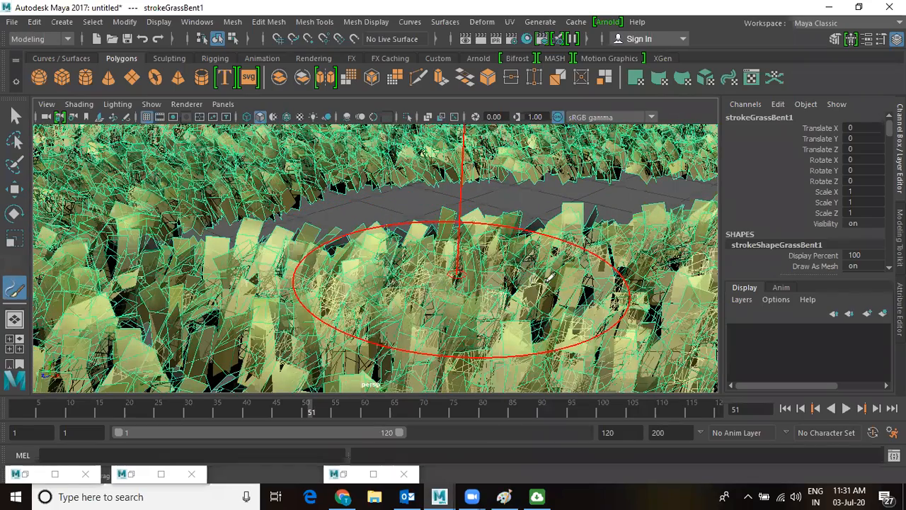
{"action": "scroll", "coordinate": [549, 273], "scroll_direction": "down", "scroll_amount": 3}
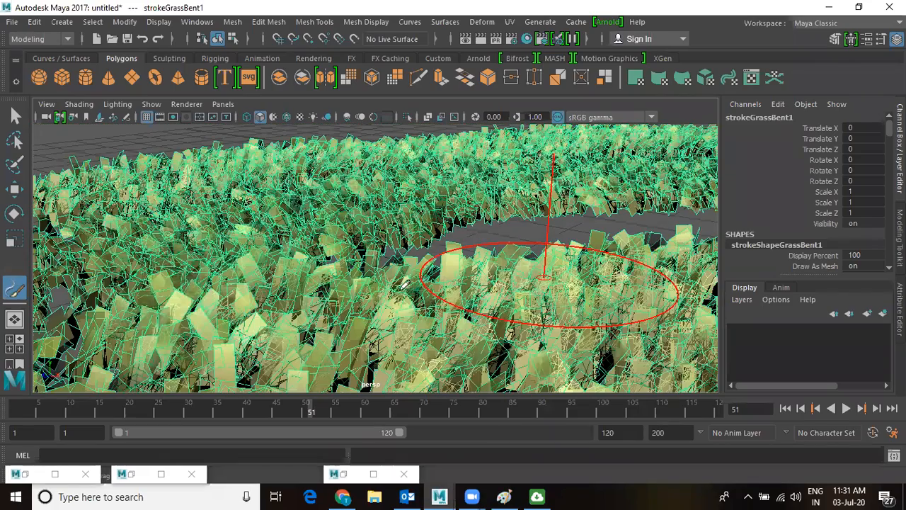
{"action": "left_click", "coordinate": [472, 40]}
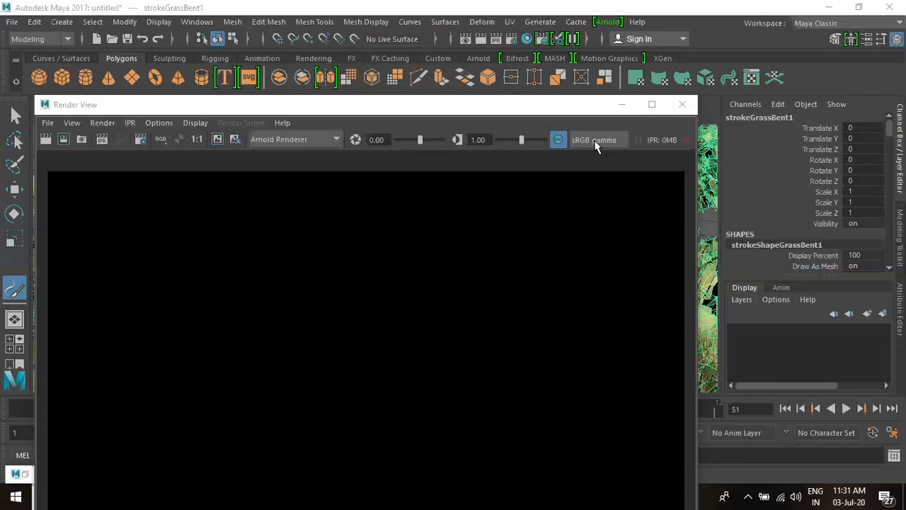
Re-render frame 51 with Maya Software, close Render View, and switch to the Move tool.
{"action": "left_click", "coordinate": [304, 139]}
{"action": "left_click", "coordinate": [300, 154]}
{"action": "left_click", "coordinate": [45, 140]}
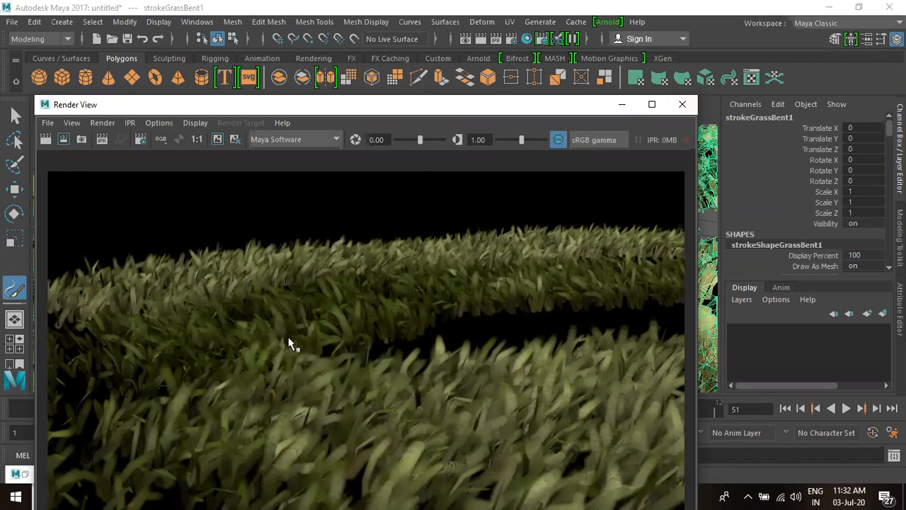
{"action": "left_click", "coordinate": [681, 104]}
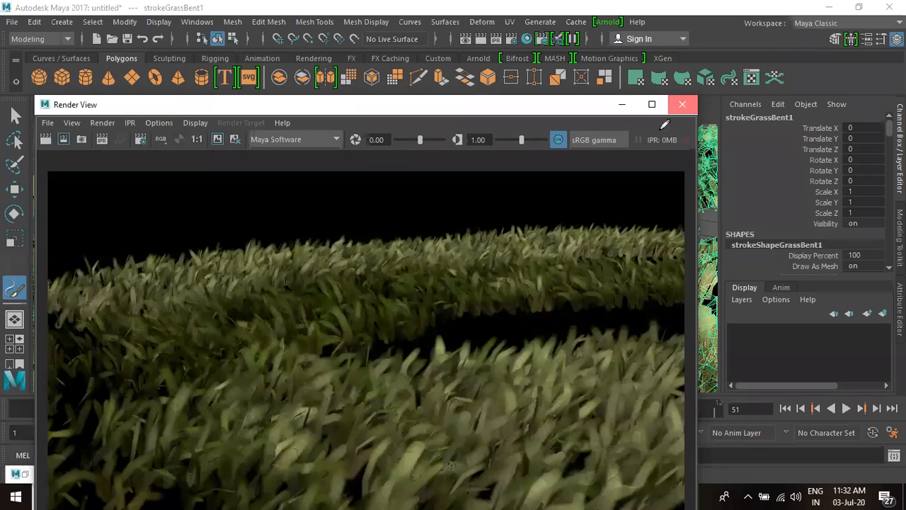
{"action": "key", "text": "w"}
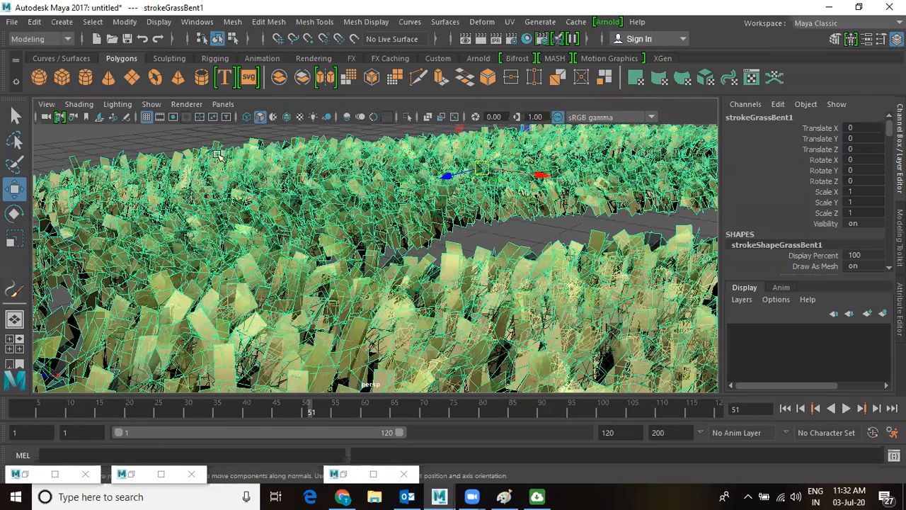
Convert the Paint Effects grass to polygons, show it textured, and render the frame.
{"action": "left_click", "coordinate": [123, 22]}
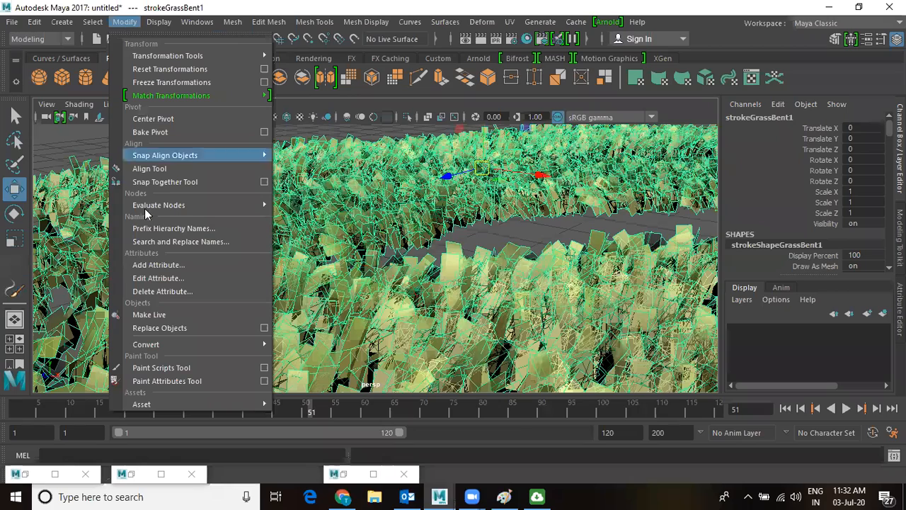
{"action": "mouse_move", "coordinate": [169, 345]}
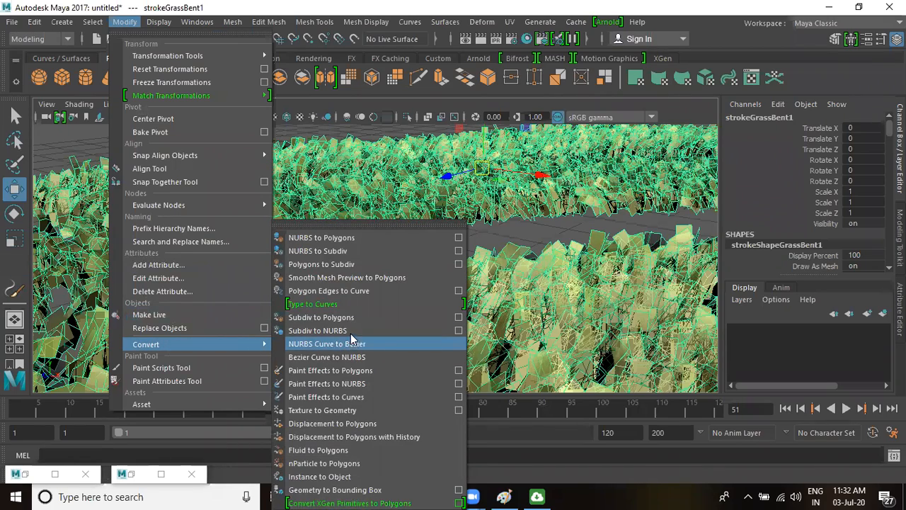
{"action": "left_click", "coordinate": [341, 371]}
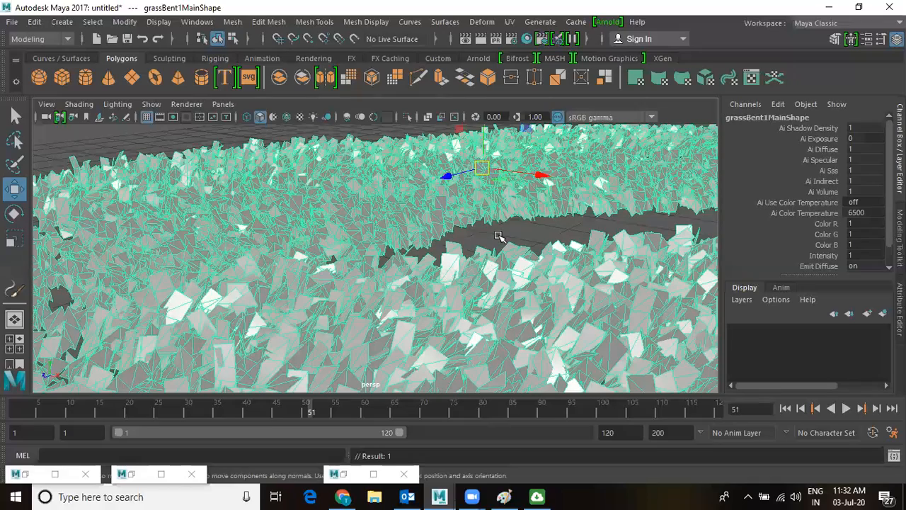
{"action": "key", "text": "6"}
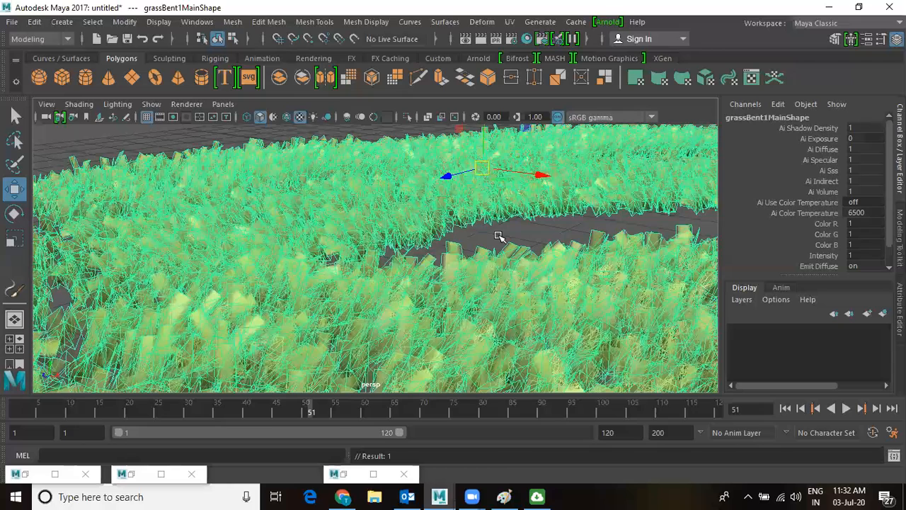
{"action": "left_click", "coordinate": [479, 40]}
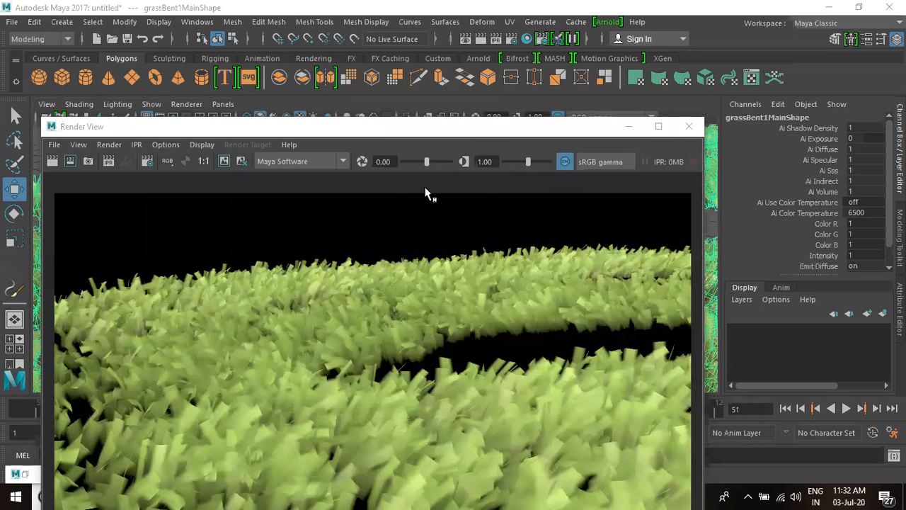
Switch Render View to Arnold Renderer for a black render, then minimize the window.
{"action": "left_click", "coordinate": [322, 162]}
{"action": "left_click", "coordinate": [297, 230]}
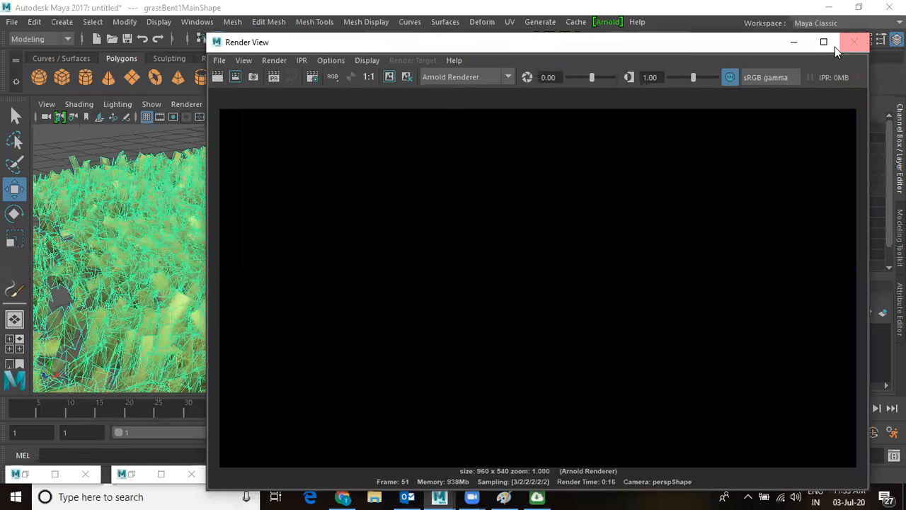
{"action": "left_click", "coordinate": [793, 42]}
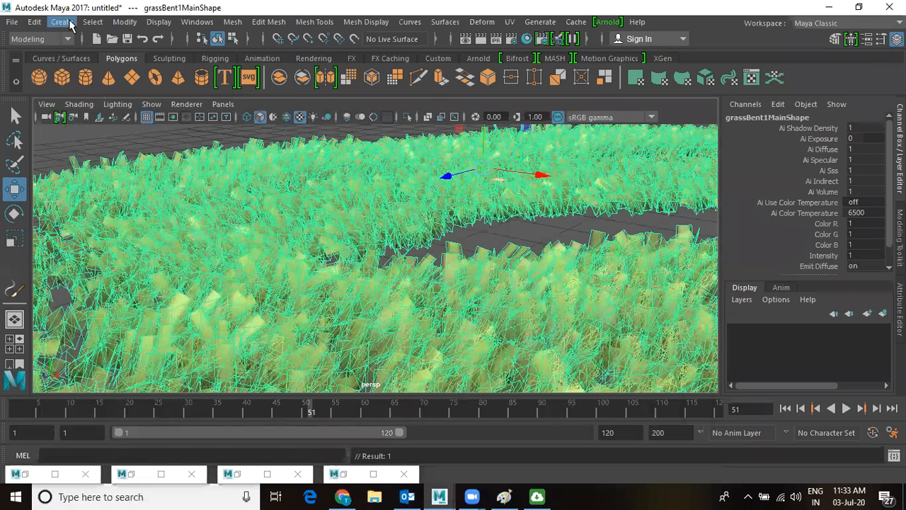
Add directionalLight1 to the grass scene from Create > Lights.
{"action": "left_click", "coordinate": [70, 24]}
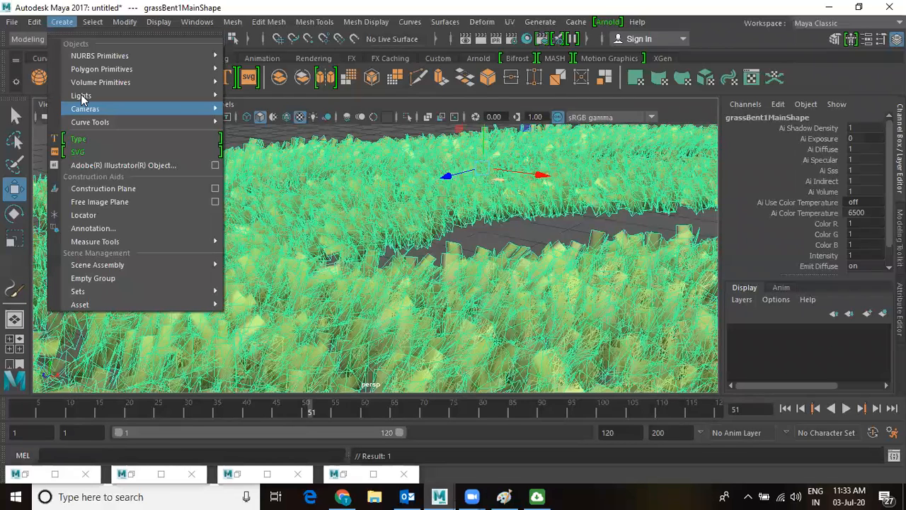
{"action": "mouse_move", "coordinate": [82, 99]}
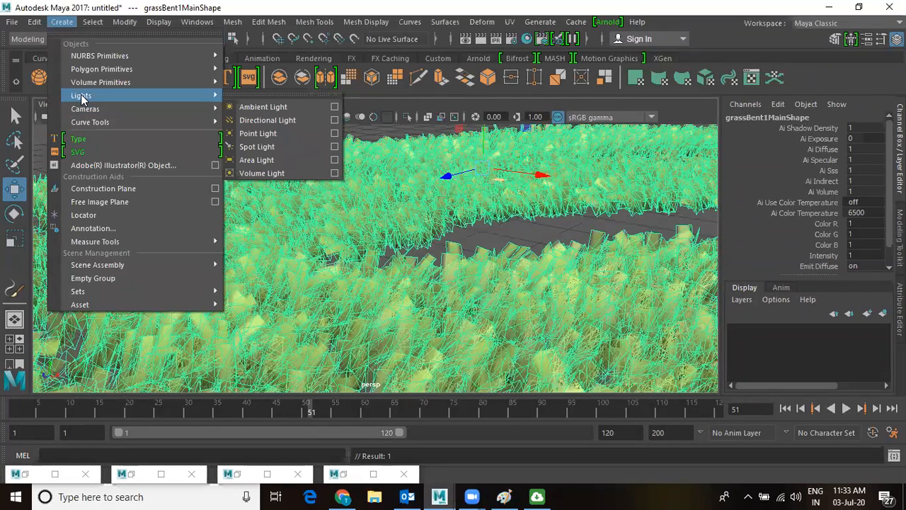
{"action": "left_click", "coordinate": [276, 121]}
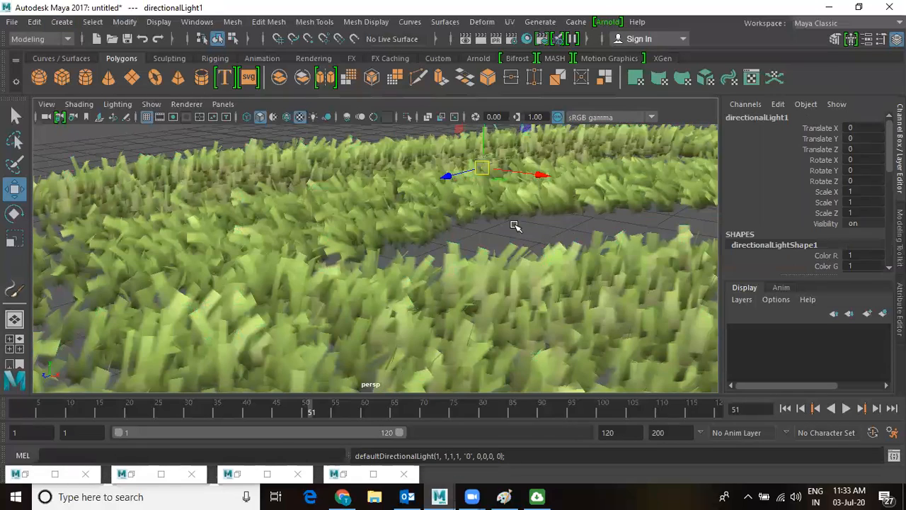
{"action": "scroll", "coordinate": [515, 213], "scroll_direction": "down", "scroll_amount": 4}
Raise the directional light on Y and aim its look-at point down into the grass.
{"action": "middle_click_drag", "start_coordinate": [517, 211], "coordinate": [461, 228], "text": "alt"}
{"action": "scroll", "coordinate": [462, 227], "scroll_direction": "up", "scroll_amount": 3}
{"action": "left_click", "coordinate": [414, 174]}
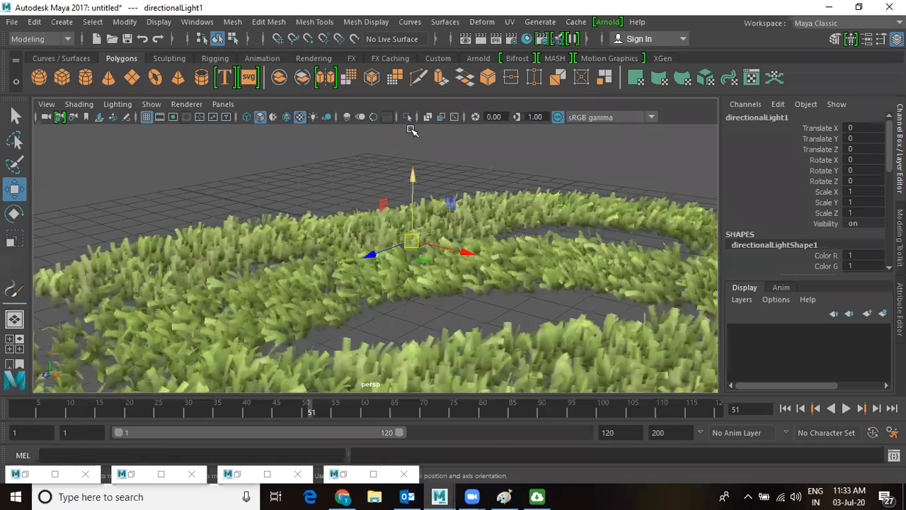
{"action": "left_click_drag", "start_coordinate": [413, 171], "coordinate": [429, 146]}
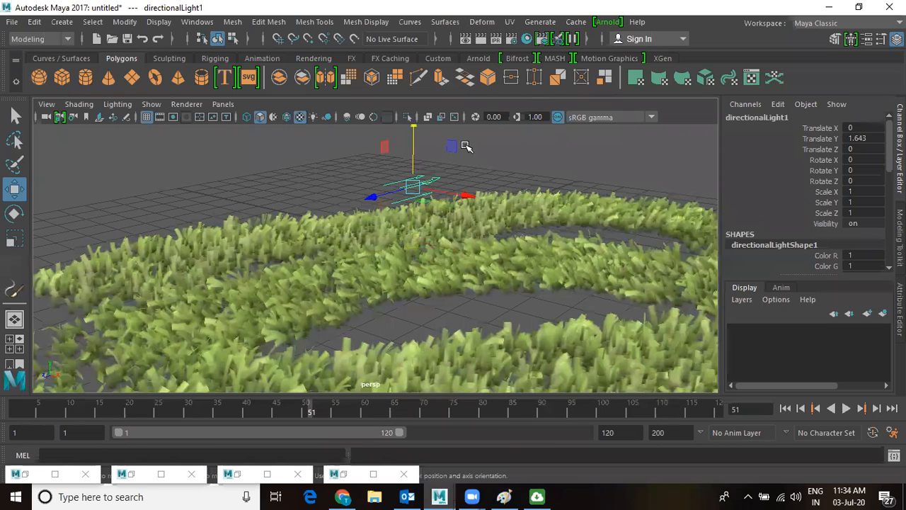
{"action": "key", "text": "t"}
{"action": "left_click_drag", "start_coordinate": [501, 145], "coordinate": [488, 347]}
Test-render the lit grass frame, close Render View, and save the scene.
{"action": "right_click_drag", "start_coordinate": [460, 233], "coordinate": [603, 330], "text": "alt"}
{"action": "left_click", "coordinate": [481, 39]}
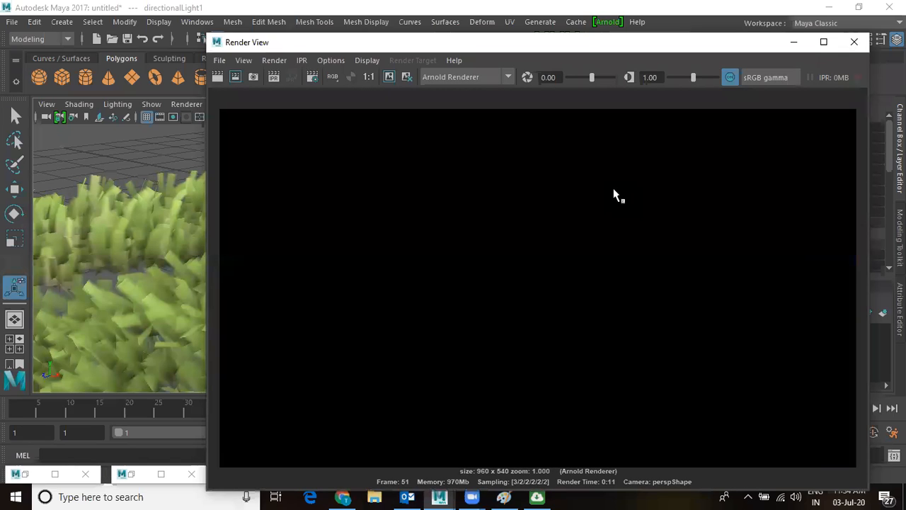
{"action": "left_click", "coordinate": [854, 42]}
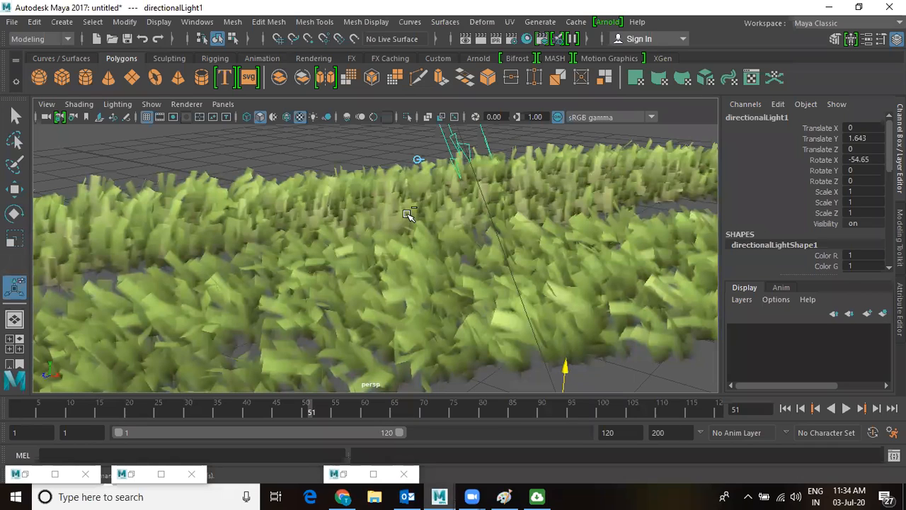
{"action": "key", "text": "ctrl+n"}
{"action": "key", "text": "n"}
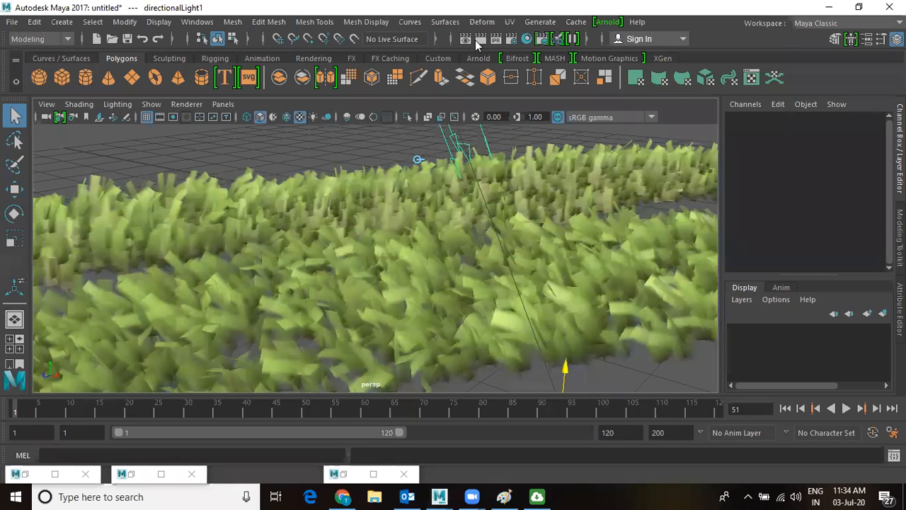
{"action": "key", "text": "ctrl+s"}
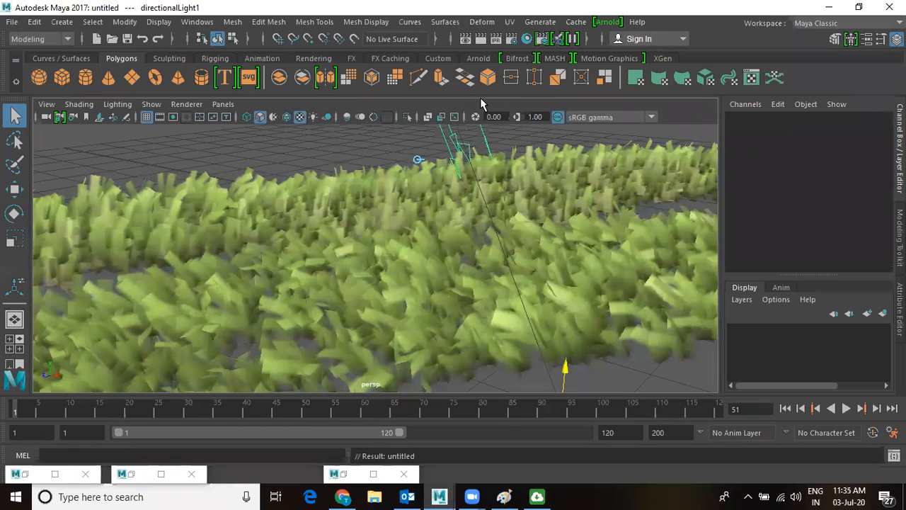
Start a new empty scene and re-render it in Render View with Maya Software.
{"action": "key", "text": "ctrl+n"}
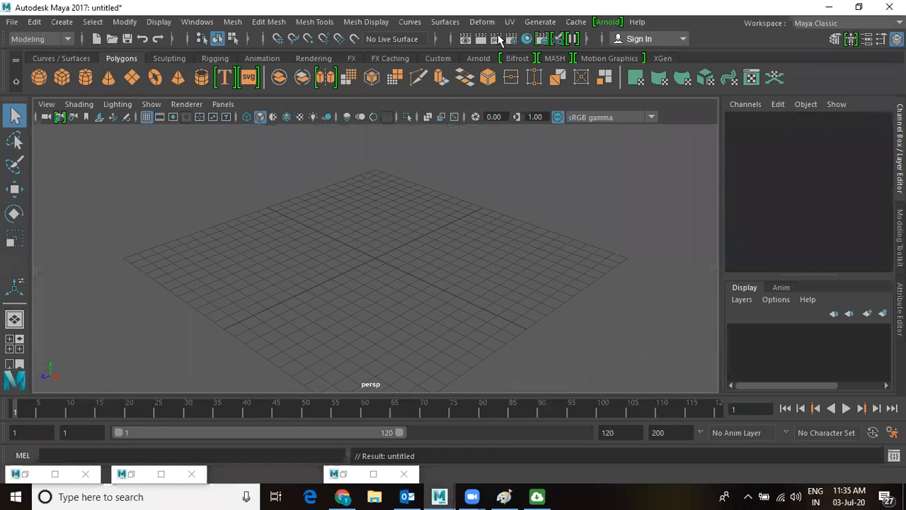
{"action": "left_click", "coordinate": [480, 39]}
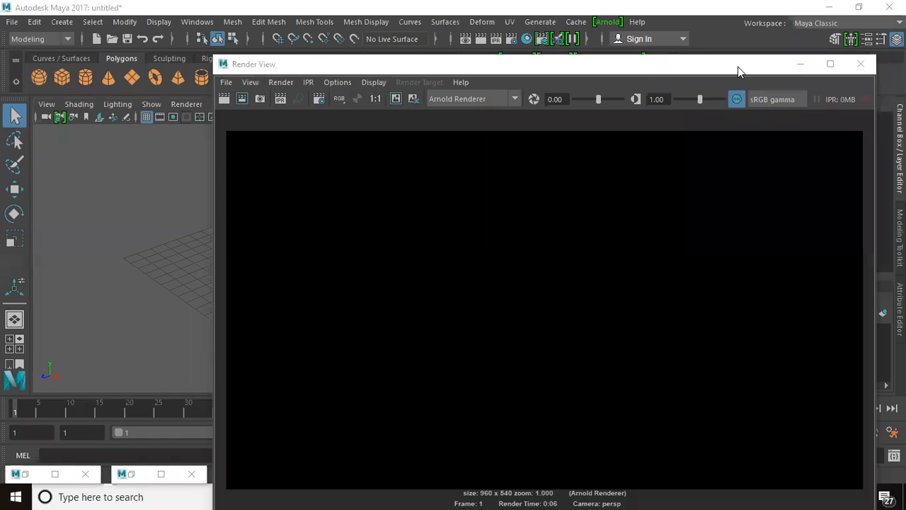
{"action": "left_click", "coordinate": [464, 99]}
{"action": "left_click", "coordinate": [465, 115]}
{"action": "left_click", "coordinate": [224, 98]}
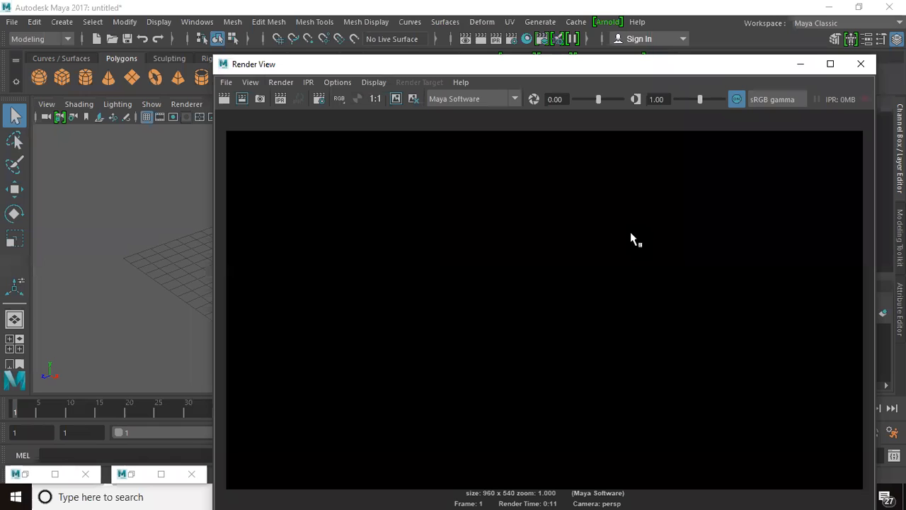
Check and dismiss the image file options, then minimize Render View.
{"action": "left_click", "coordinate": [226, 84]}
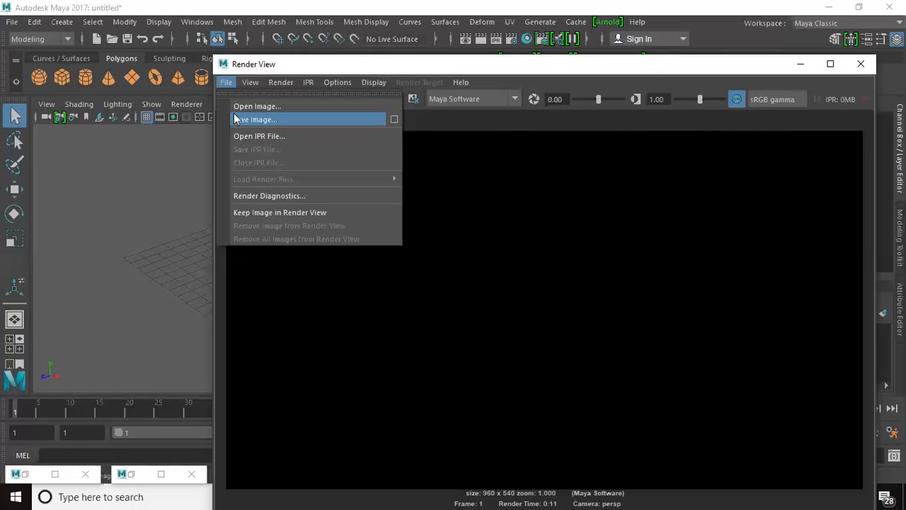
{"action": "left_click", "coordinate": [348, 63]}
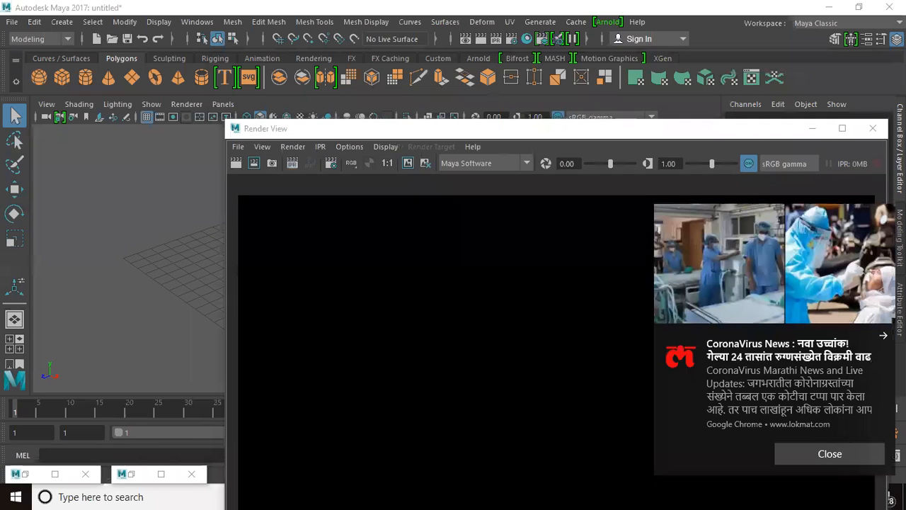
{"action": "left_click", "coordinate": [812, 128]}
{"action": "scroll", "coordinate": [437, 250], "scroll_direction": "up", "scroll_amount": 3}
{"action": "scroll", "coordinate": [434, 257], "scroll_direction": "down", "scroll_amount": 5}
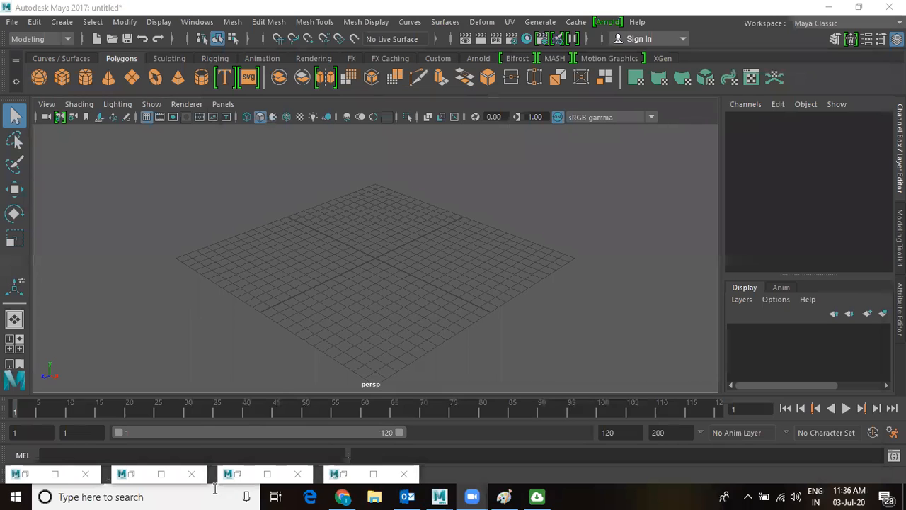
Load cornSilkYellow.mel from Content Browser's Paint_Effects > Grasses and paint corn stalks on the grid.
{"action": "left_click", "coordinate": [189, 23]}
{"action": "mouse_move", "coordinate": [219, 74]}
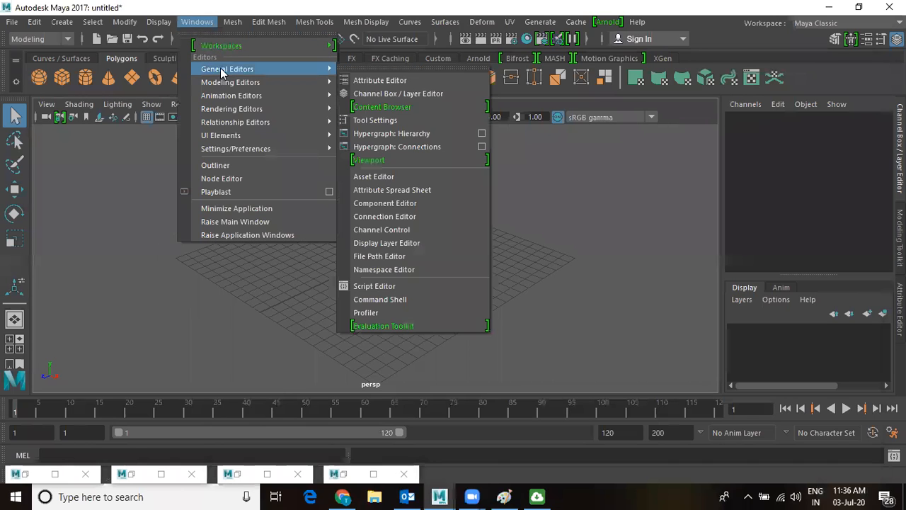
{"action": "left_click", "coordinate": [396, 108]}
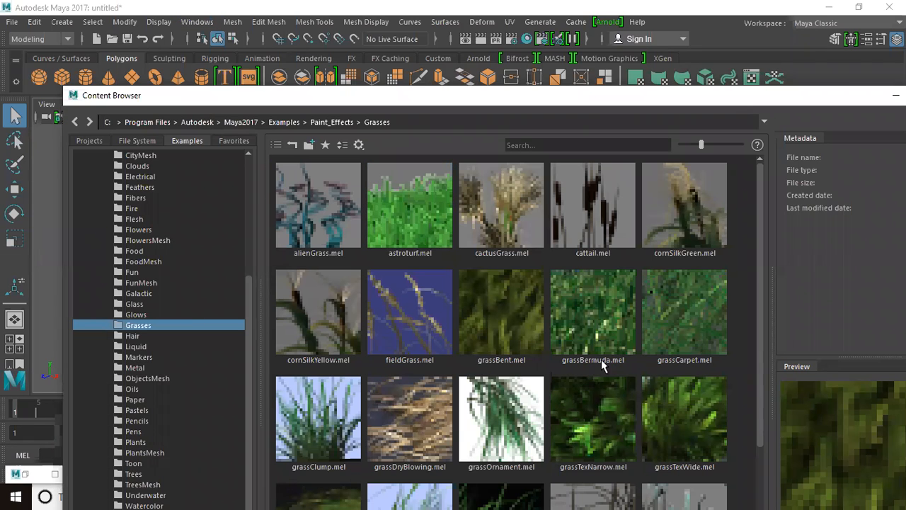
{"action": "scroll", "coordinate": [608, 347], "scroll_direction": "down", "scroll_amount": 2}
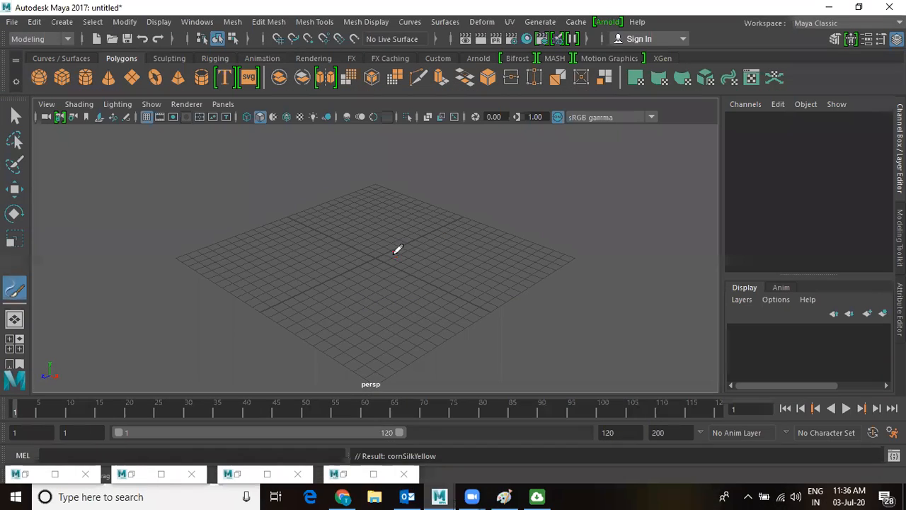
{"action": "mouse_move", "coordinate": [304, 266]}
{"action": "left_mouse_down"}
{"action": "mouse_move", "coordinate": [471, 241]}
{"action": "mouse_move", "coordinate": [580, 320]}
{"action": "mouse_move", "coordinate": [347, 346]}
{"action": "mouse_move", "coordinate": [117, 312]}
{"action": "left_mouse_up"}
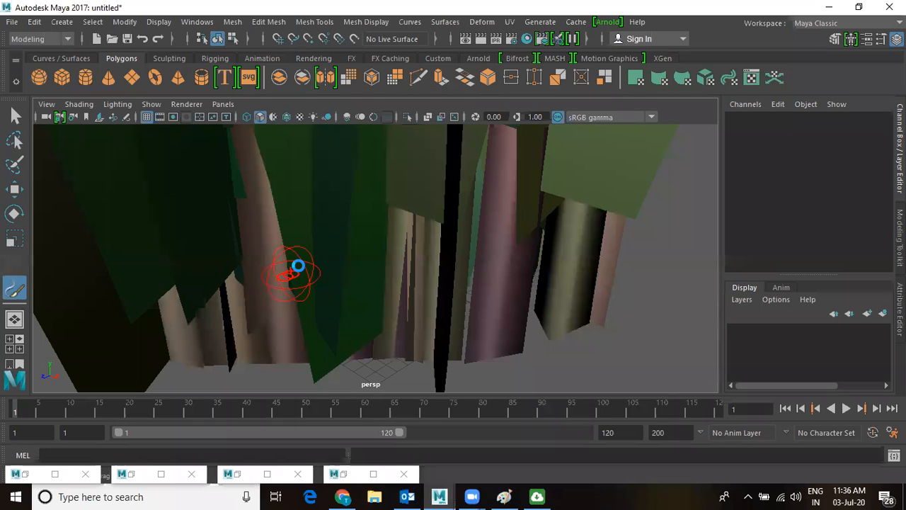
Frame the corn, paint a second cornSilkYellow stroke, and open strokeShapeCornSilkYellow2 in the Attribute Editor.
{"action": "key", "text": "f"}
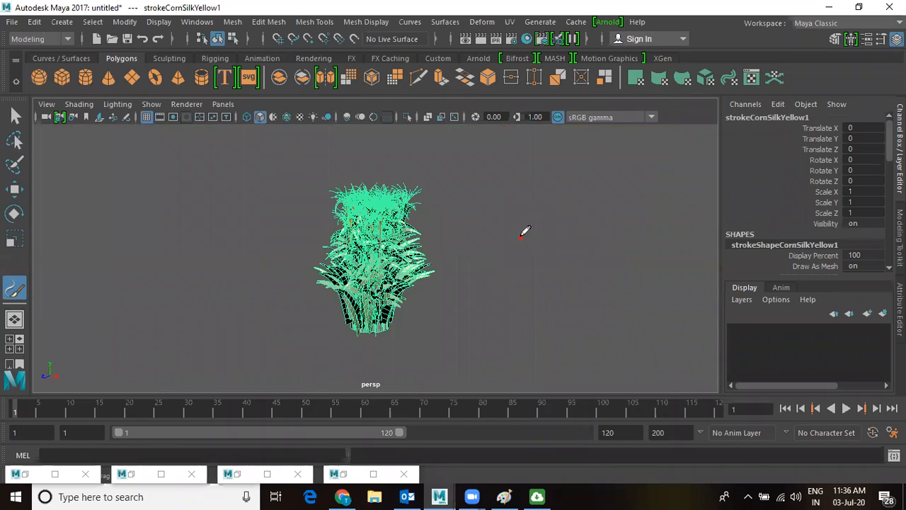
{"action": "mouse_move", "coordinate": [401, 322]}
{"action": "left_mouse_down"}
{"action": "mouse_move", "coordinate": [471, 284]}
{"action": "mouse_move", "coordinate": [609, 292]}
{"action": "mouse_move", "coordinate": [328, 361]}
{"action": "mouse_move", "coordinate": [222, 206]}
{"action": "left_mouse_up"}
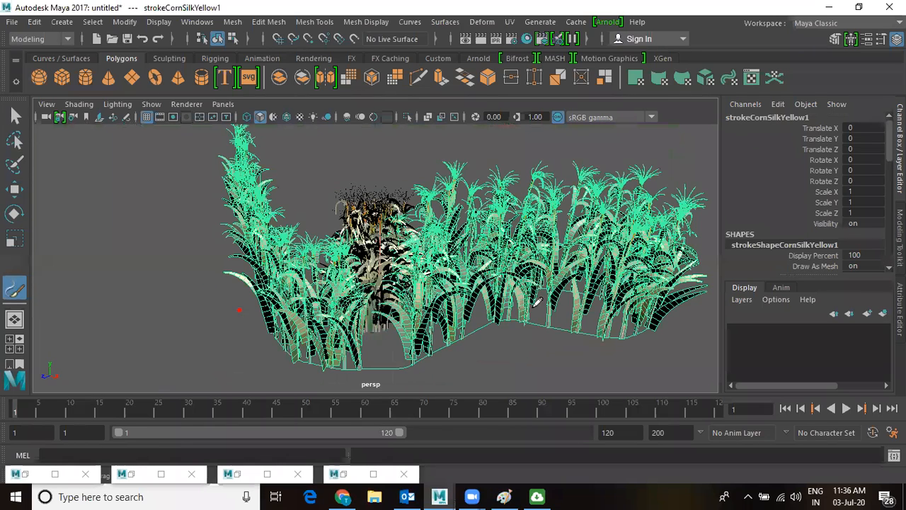
{"action": "scroll", "coordinate": [524, 334], "scroll_direction": "up", "scroll_amount": 1}
{"action": "key", "text": "w"}
{"action": "mouse_move", "coordinate": [559, 348]}
{"action": "left_mouse_down", "text": "alt"}
{"action": "mouse_move", "coordinate": [479, 333]}
{"action": "mouse_move", "coordinate": [576, 360]}
{"action": "left_mouse_up", "text": "alt"}
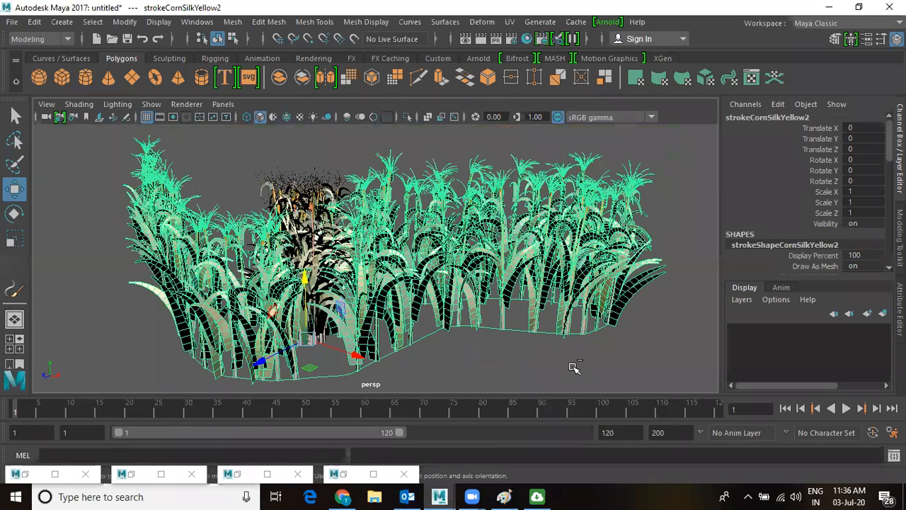
{"action": "key", "text": "ctrl+a"}
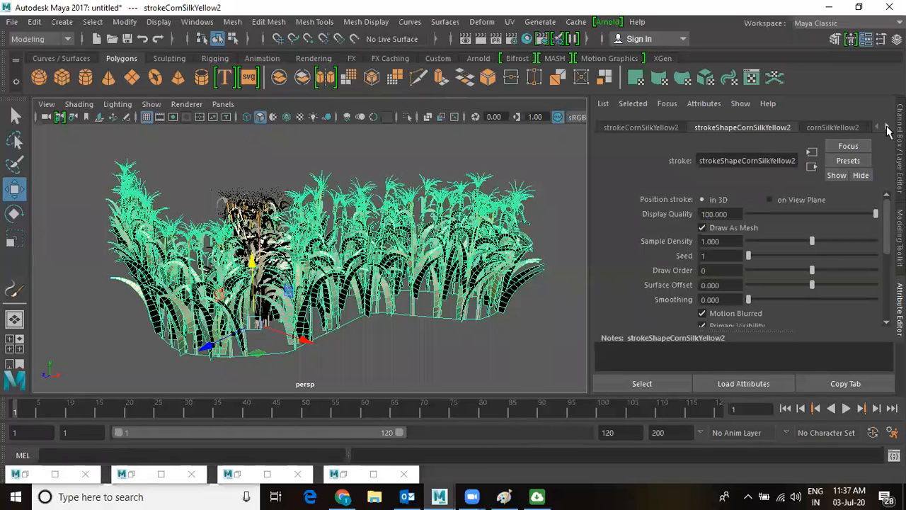
{"action": "left_click", "coordinate": [887, 128]}
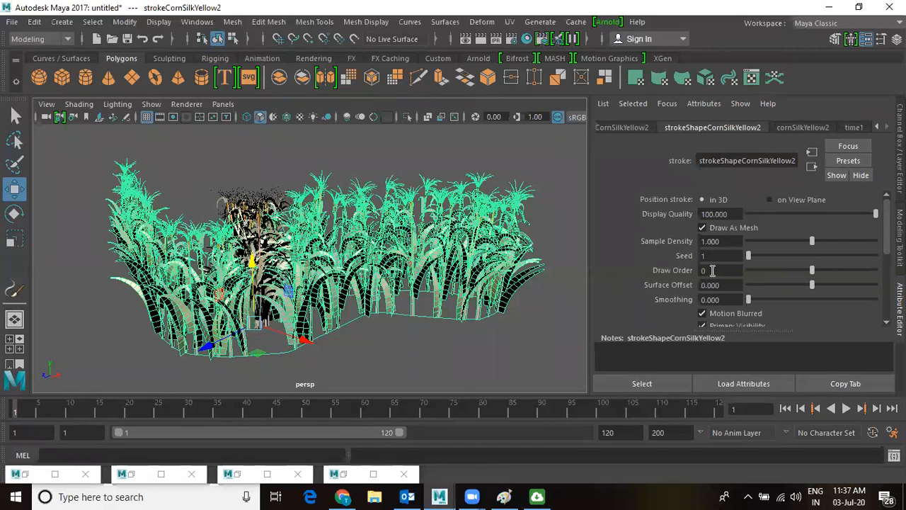
{"action": "scroll", "coordinate": [718, 269], "scroll_direction": "down", "scroll_amount": 6}
{"action": "scroll", "coordinate": [722, 255], "scroll_direction": "up", "scroll_amount": 6}
{"action": "left_click", "coordinate": [802, 163]}
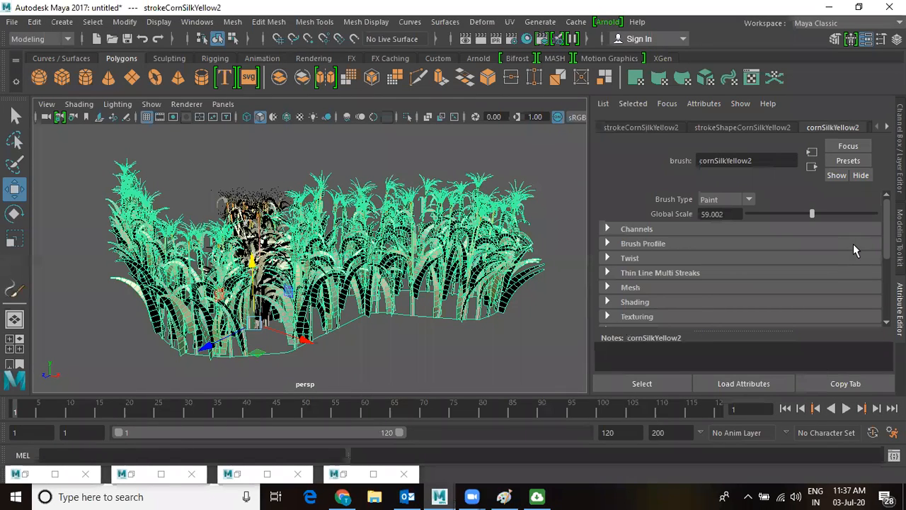
{"action": "scroll", "coordinate": [795, 259], "scroll_direction": "down", "scroll_amount": 5}
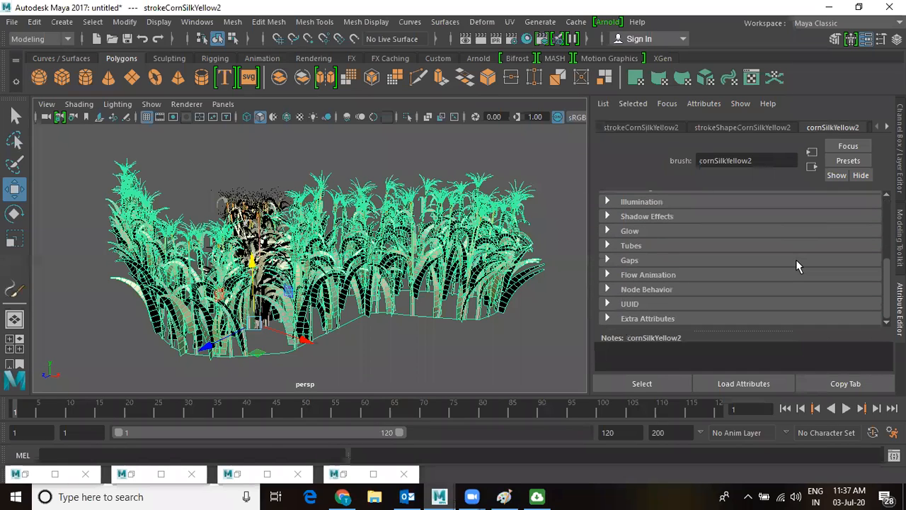
{"action": "scroll", "coordinate": [795, 266], "scroll_direction": "up", "scroll_amount": 5}
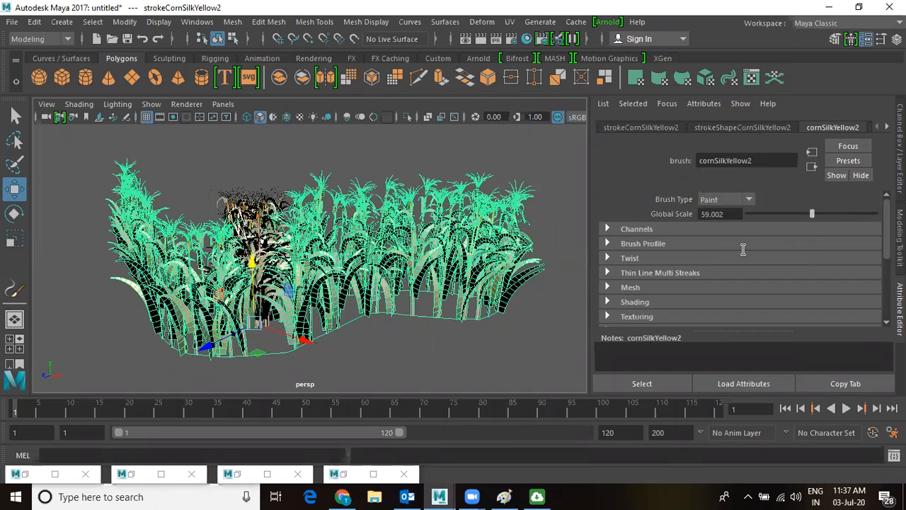
{"action": "scroll", "coordinate": [780, 282], "scroll_direction": "down", "scroll_amount": 5}
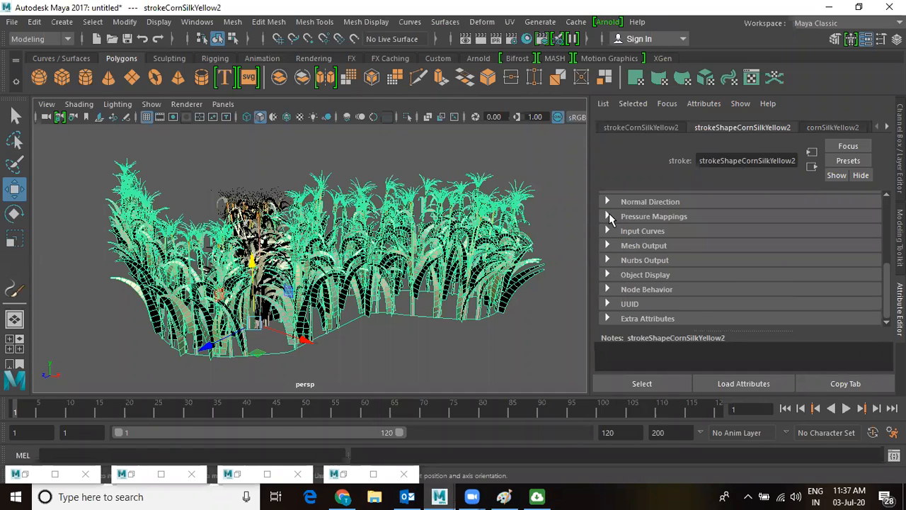
{"action": "scroll", "coordinate": [418, 339], "scroll_direction": "up", "scroll_amount": 2}
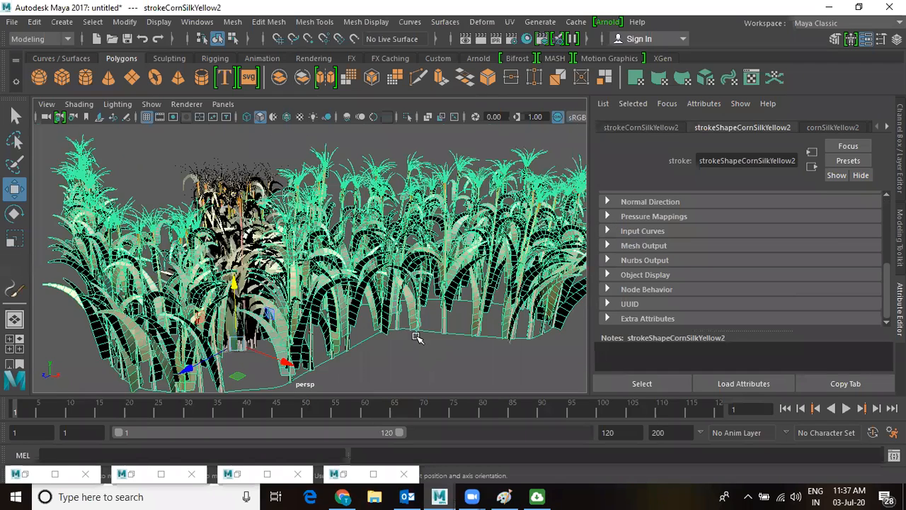
{"action": "scroll", "coordinate": [417, 338], "scroll_direction": "up", "scroll_amount": 2}
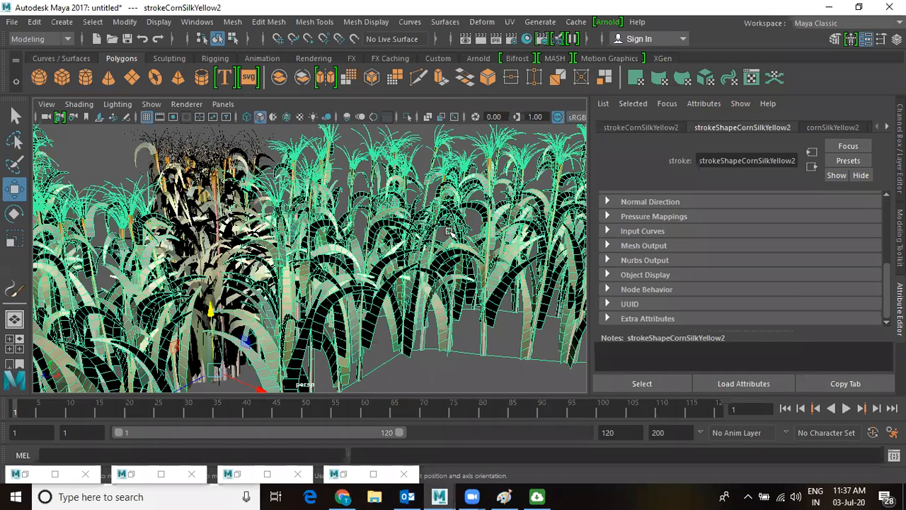
{"action": "key", "text": "ctrl+n"}
Discard the unsaved corn scene and reopen Content Browser on Paint_Effects > Grasses.
{"action": "left_click", "coordinate": [451, 260]}
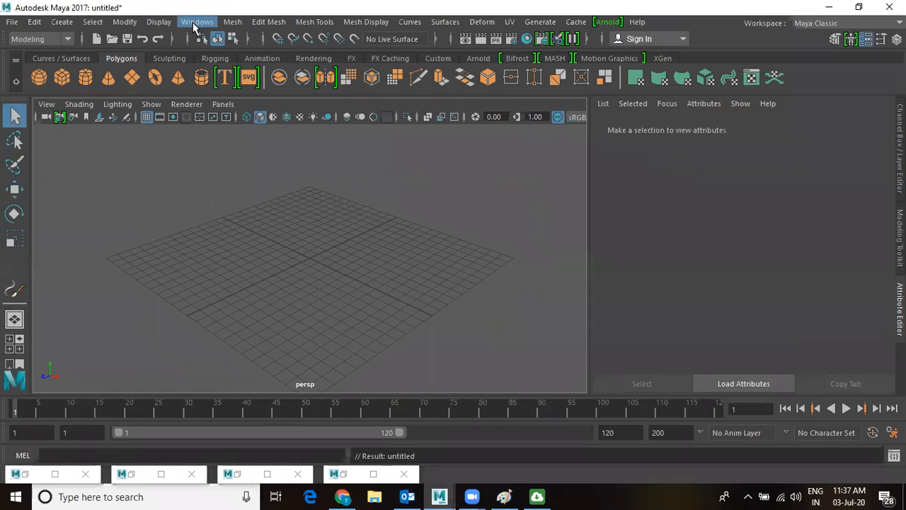
{"action": "left_click", "coordinate": [195, 23]}
{"action": "mouse_move", "coordinate": [205, 68]}
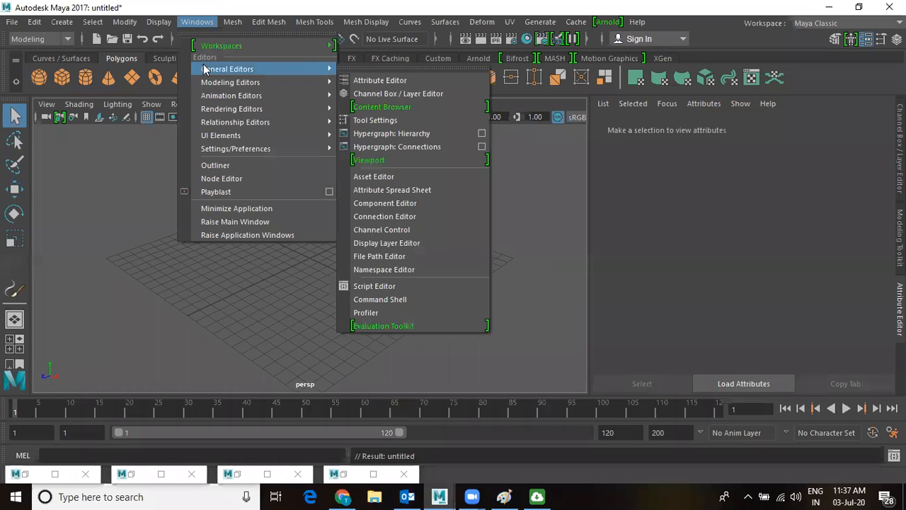
{"action": "left_click", "coordinate": [377, 107]}
{"action": "scroll", "coordinate": [588, 284], "scroll_direction": "down", "scroll_amount": 1}
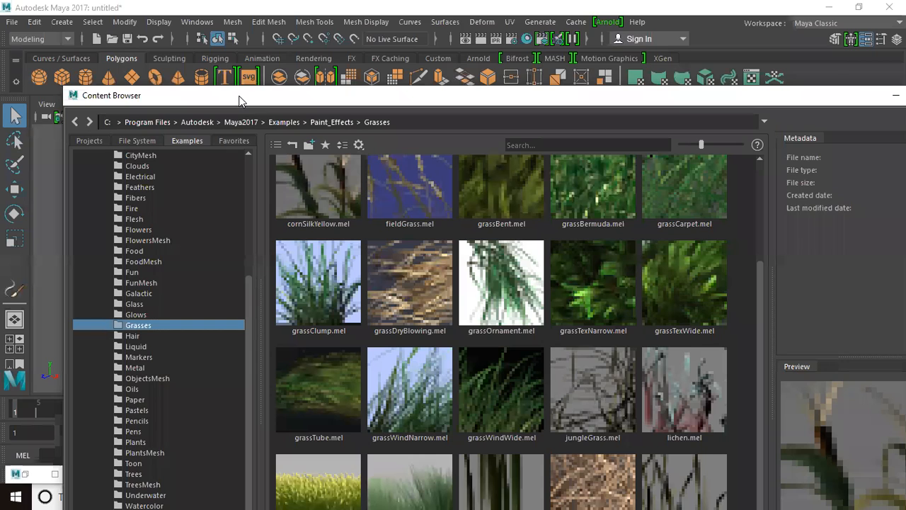
{"action": "left_click_drag", "start_coordinate": [239, 96], "coordinate": [268, 32]}
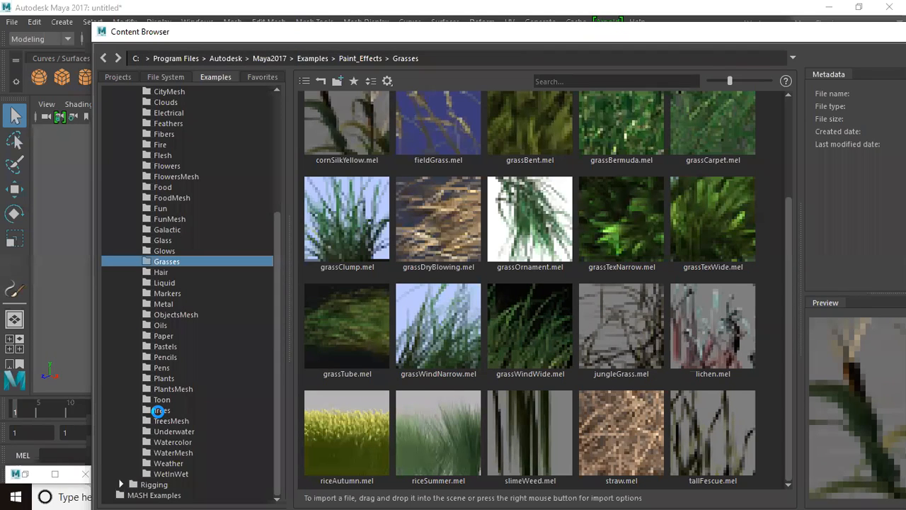
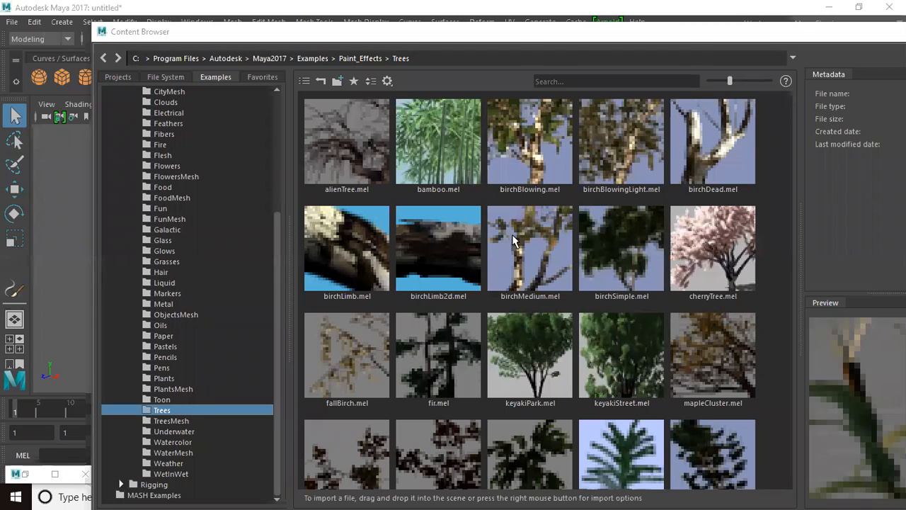
Load mapleCluster.mel from the Content Browser and paint a row of maple trees across the grid.
{"action": "left_click", "coordinate": [702, 347]}
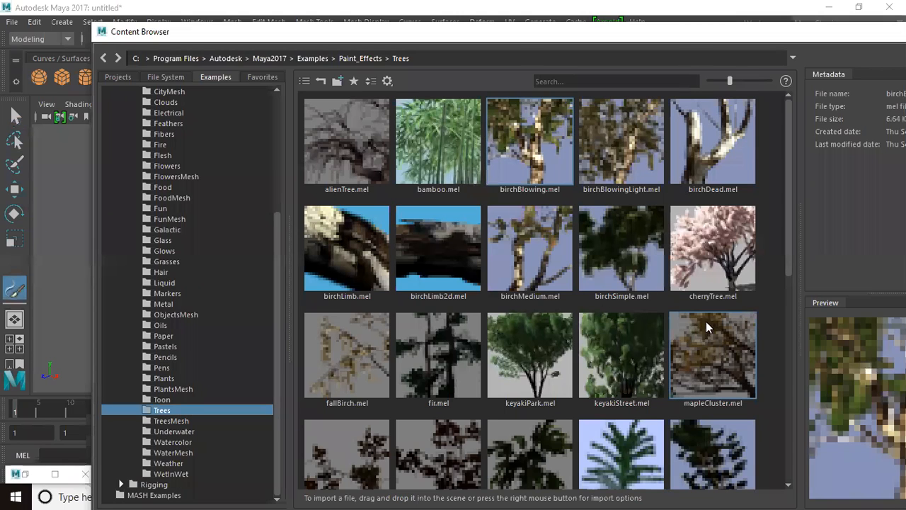
{"action": "left_click_drag", "start_coordinate": [839, 36], "coordinate": [627, 72]}
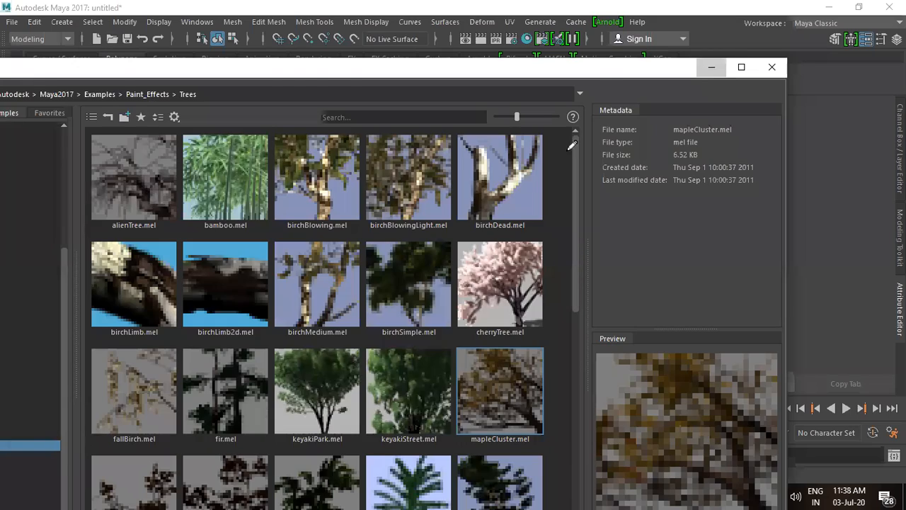
{"action": "left_click", "coordinate": [715, 69]}
{"action": "left_click_drag", "start_coordinate": [263, 307], "coordinate": [492, 274]}
{"action": "key", "text": "f"}
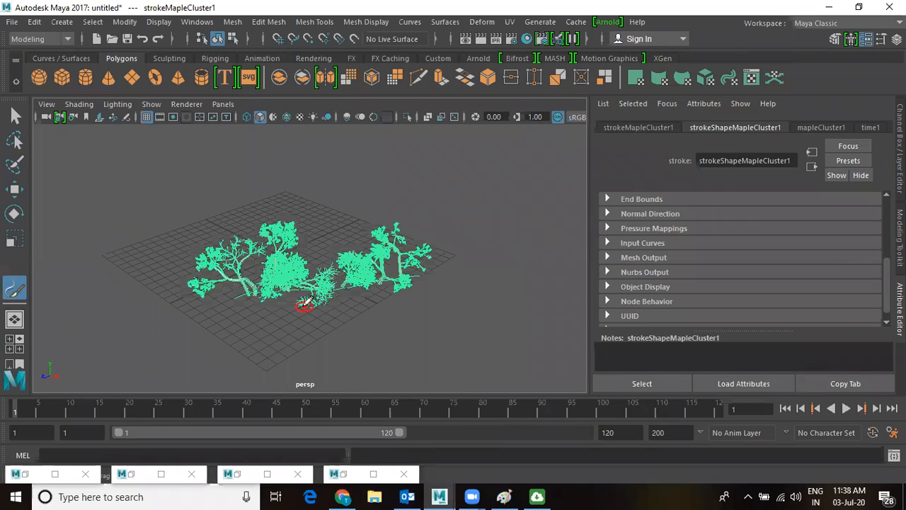
Bring the view close to the maple trees, show the mapleCluster1 brush attributes, and start playback.
{"action": "right_click_drag", "start_coordinate": [340, 336], "coordinate": [443, 394], "text": "alt"}
{"action": "left_click_drag", "start_coordinate": [295, 301], "coordinate": [368, 297], "text": "alt"}
{"action": "right_click_drag", "start_coordinate": [421, 356], "coordinate": [441, 372], "text": "alt"}
{"action": "middle_click_drag", "start_coordinate": [389, 291], "coordinate": [391, 265], "text": "alt"}
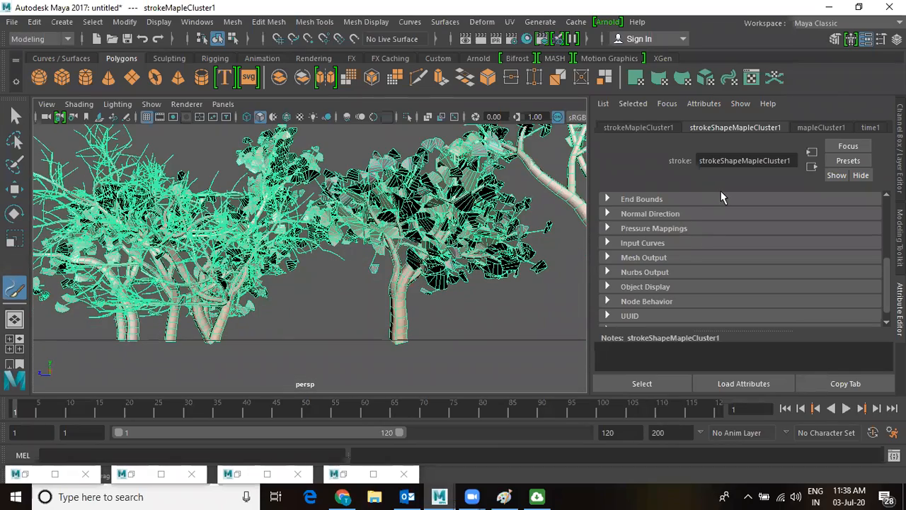
{"action": "scroll", "coordinate": [729, 233], "scroll_direction": "up", "scroll_amount": 3}
{"action": "scroll", "coordinate": [733, 306], "scroll_direction": "up", "scroll_amount": 3}
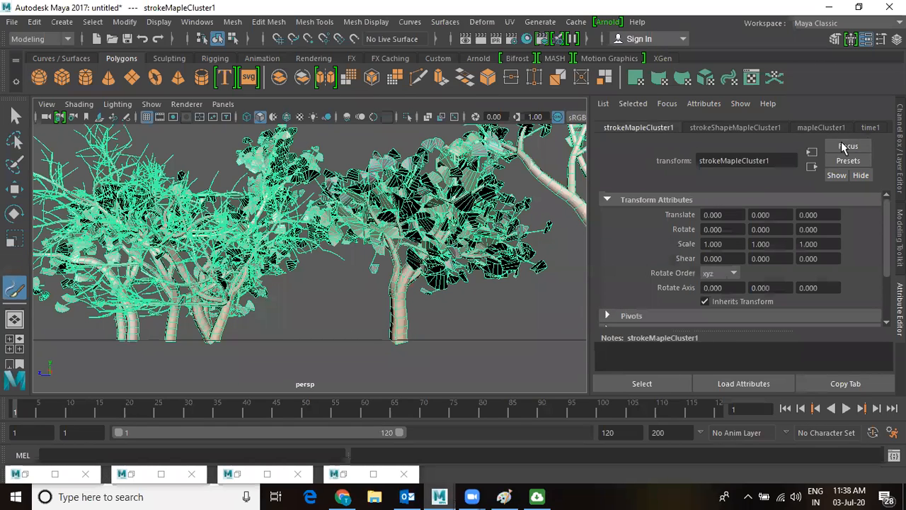
{"action": "left_click", "coordinate": [821, 128]}
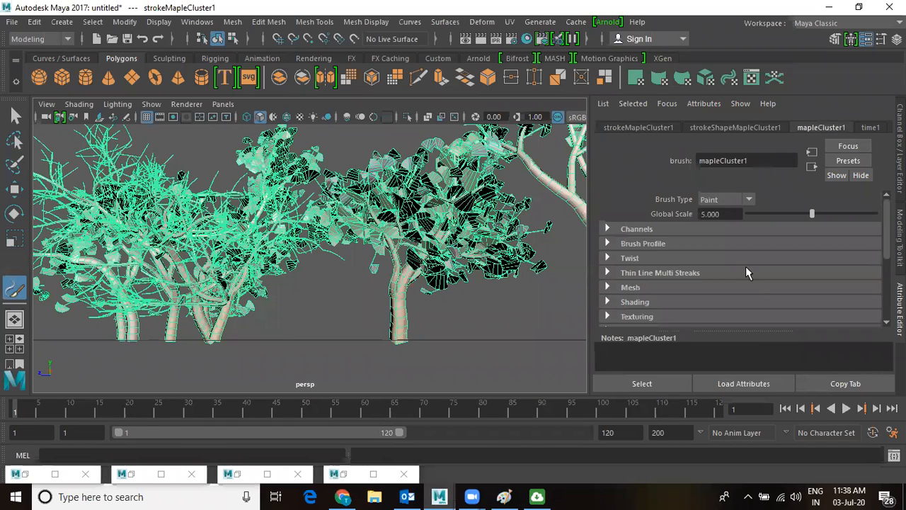
{"action": "scroll", "coordinate": [752, 288], "scroll_direction": "down", "scroll_amount": 5}
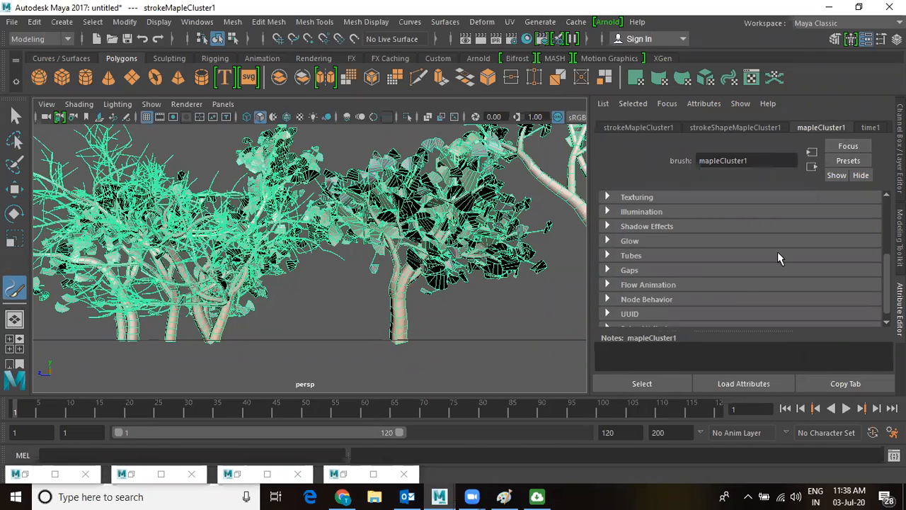
{"action": "left_click", "coordinate": [845, 409]}
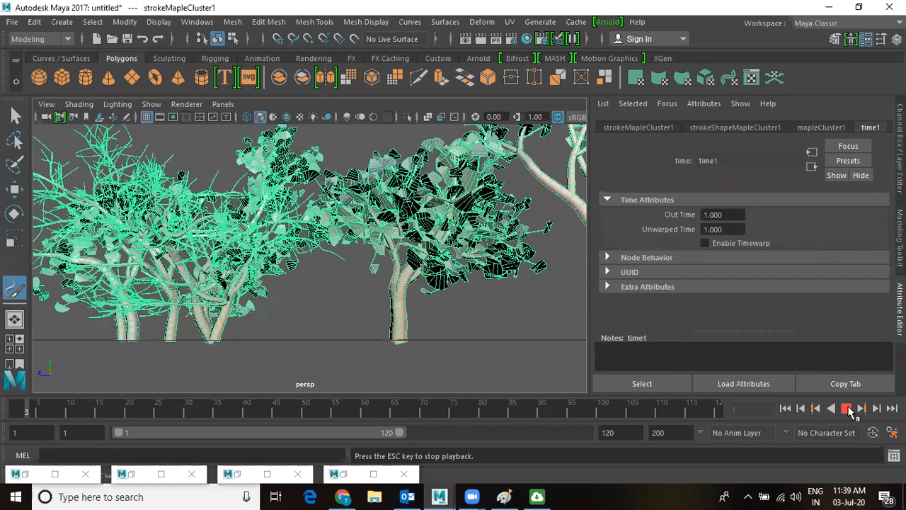
Play the maple tree animation, stop at frame 20, and view the trees from above.
{"action": "left_click", "coordinate": [846, 408]}
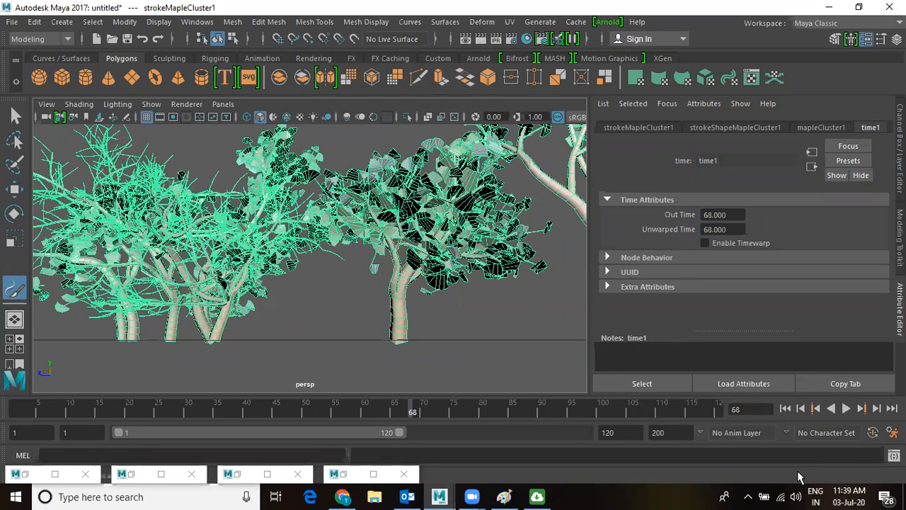
{"action": "left_click", "coordinate": [846, 408]}
{"action": "left_click", "coordinate": [846, 409]}
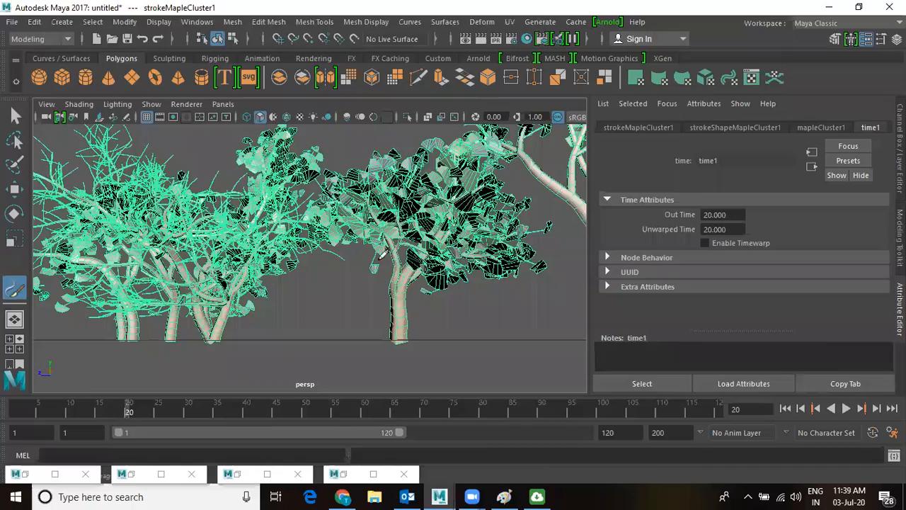
{"action": "key", "text": "w"}
{"action": "left_click_drag", "start_coordinate": [410, 268], "coordinate": [361, 292], "text": "alt"}
Look over the maple trees, then start a new scene with Ctrl+N.
{"action": "scroll", "coordinate": [398, 303], "scroll_direction": "up", "scroll_amount": 3}
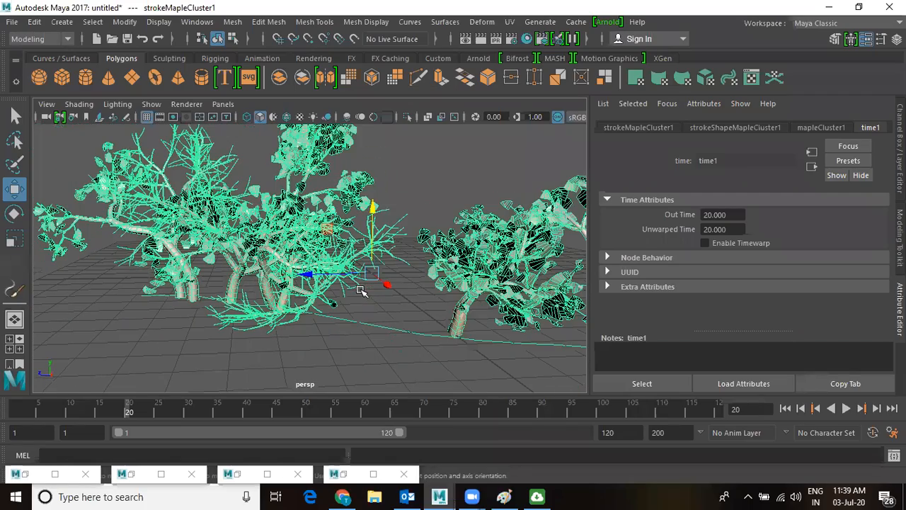
{"action": "scroll", "coordinate": [429, 319], "scroll_direction": "up", "scroll_amount": 2}
{"action": "scroll", "coordinate": [372, 292], "scroll_direction": "up", "scroll_amount": 2}
{"action": "scroll", "coordinate": [371, 292], "scroll_direction": "down", "scroll_amount": 1}
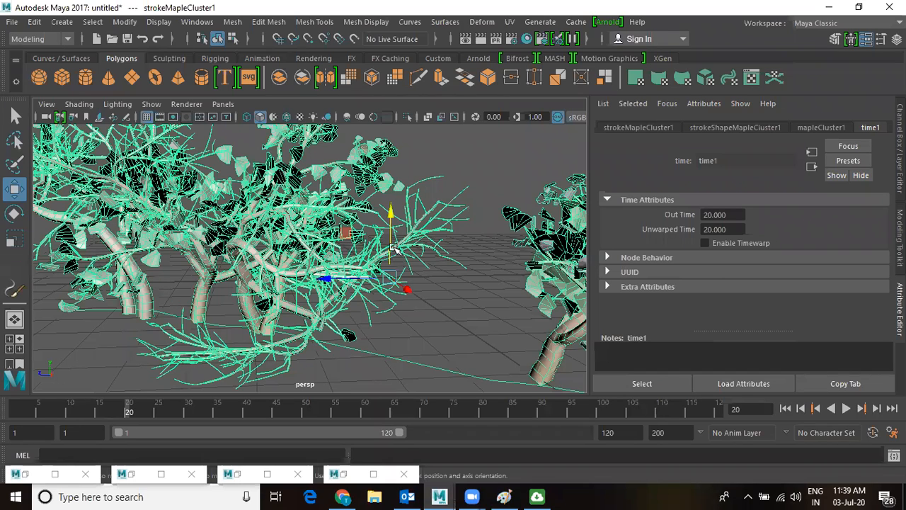
{"action": "scroll", "coordinate": [350, 240], "scroll_direction": "down", "scroll_amount": 1}
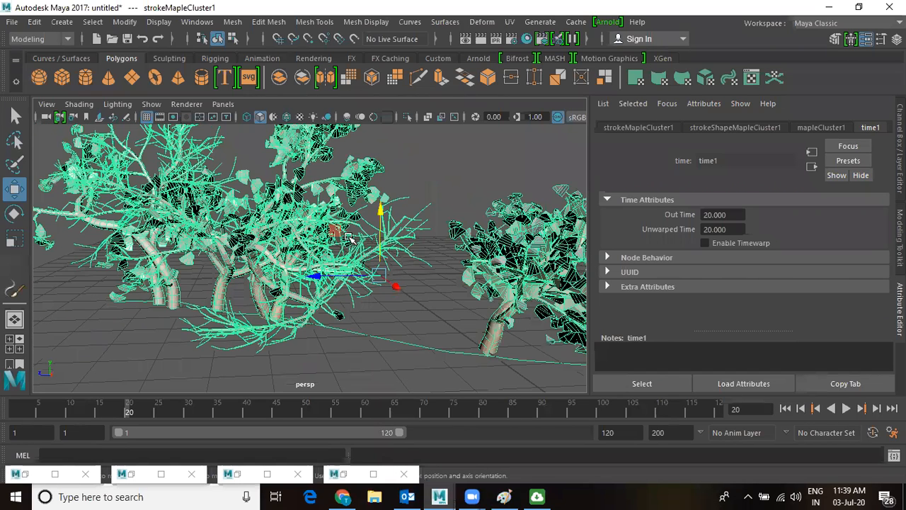
{"action": "key", "text": "ctrl+n"}
Discard the tree scene and load shrub.mel from the Content Browser.
{"action": "key", "text": "n"}
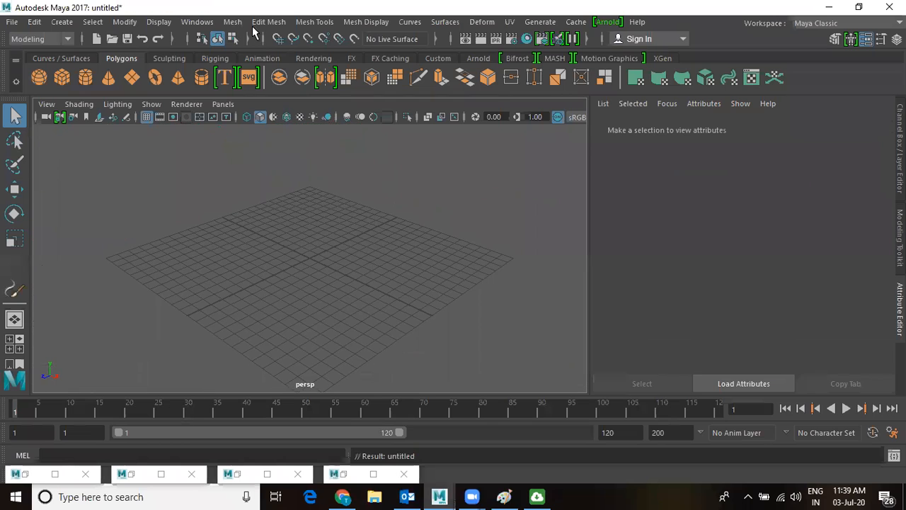
{"action": "left_click", "coordinate": [197, 22]}
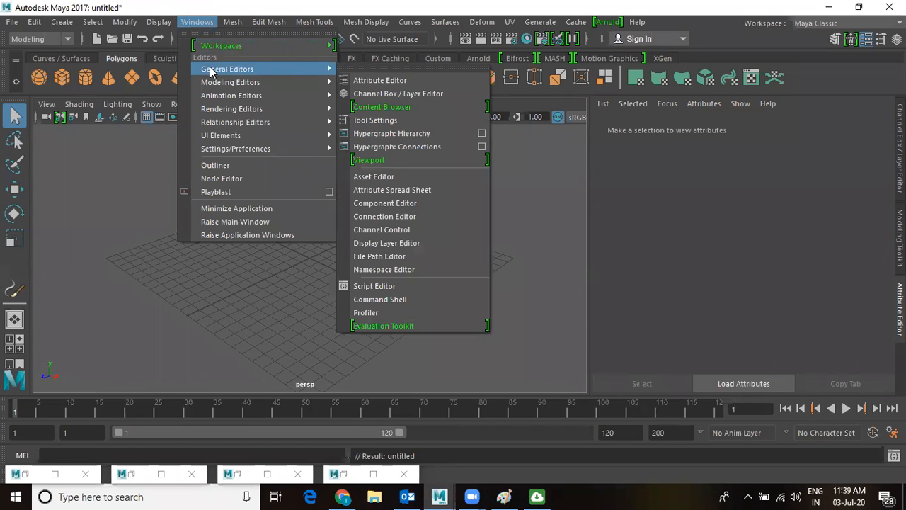
{"action": "left_click", "coordinate": [416, 106]}
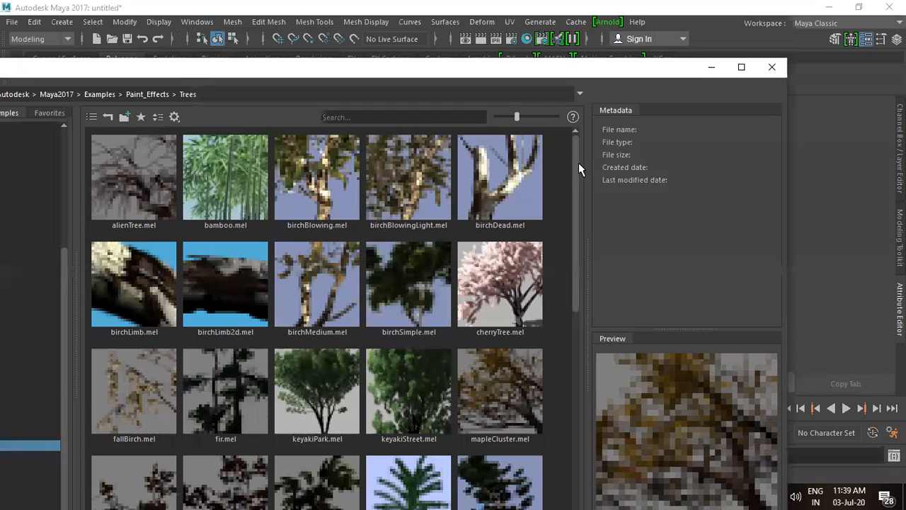
{"action": "left_click_drag", "start_coordinate": [575, 167], "coordinate": [555, 357]}
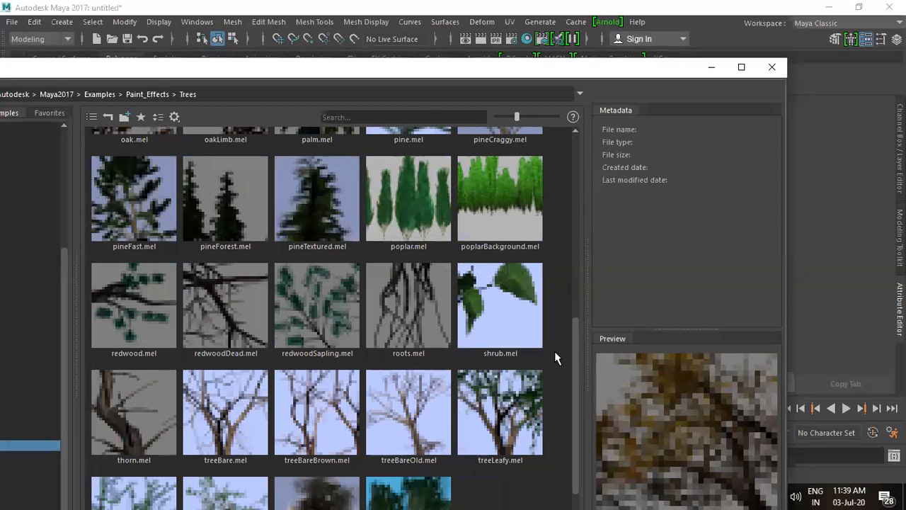
{"action": "left_click", "coordinate": [487, 308]}
{"action": "right_click", "coordinate": [488, 300]}
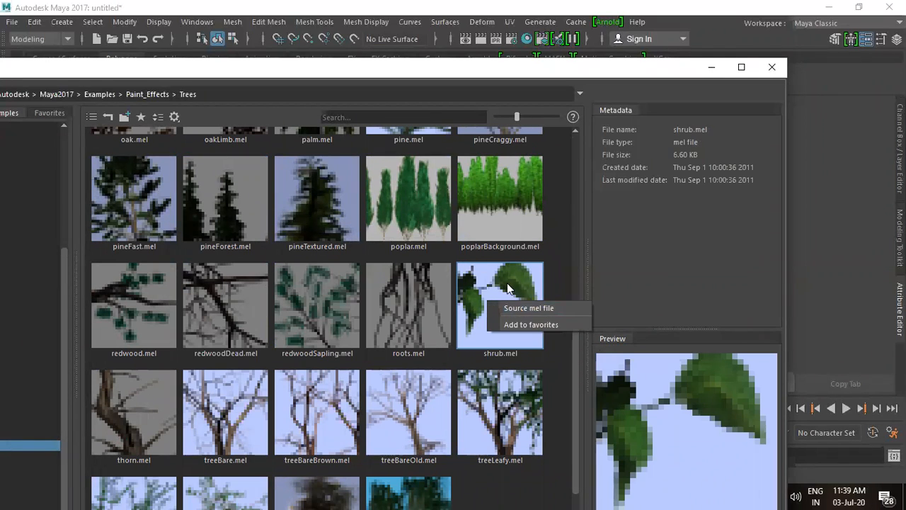
{"action": "left_click", "coordinate": [507, 283]}
Paint a shrub stroke across the grid, zoom in on it, and render the current frame.
{"action": "left_click", "coordinate": [711, 67]}
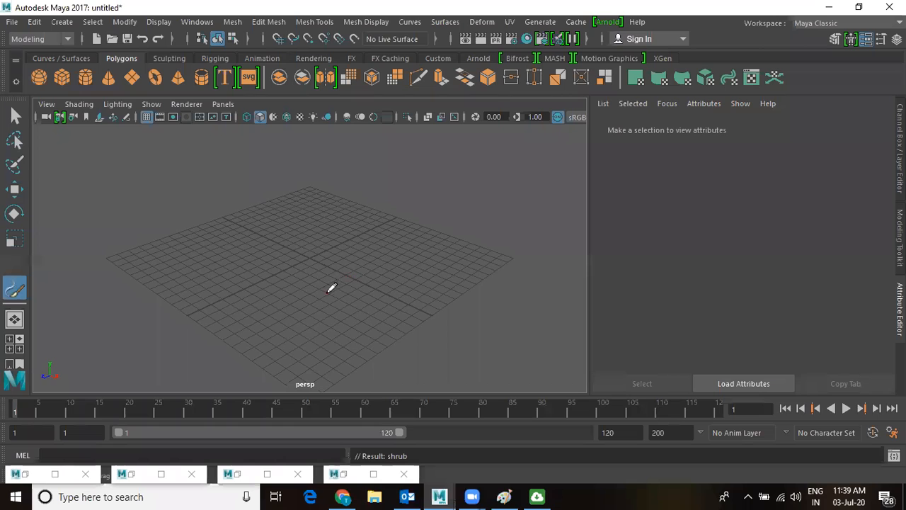
{"action": "mouse_move", "coordinate": [282, 310]}
{"action": "left_mouse_down"}
{"action": "mouse_move", "coordinate": [404, 279]}
{"action": "mouse_move", "coordinate": [536, 274]}
{"action": "left_mouse_up"}
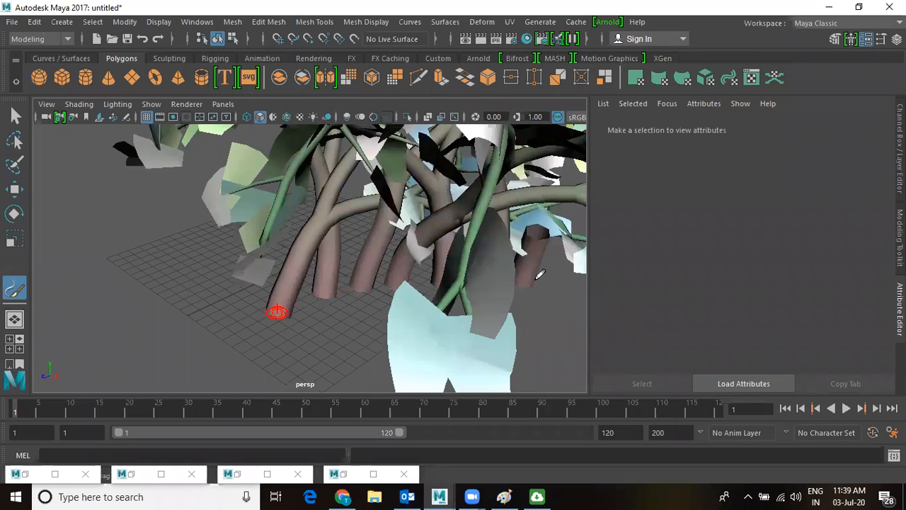
{"action": "key", "text": "f"}
{"action": "left_click_drag", "start_coordinate": [410, 236], "coordinate": [414, 232], "text": "alt"}
{"action": "right_click_drag", "start_coordinate": [413, 233], "coordinate": [485, 354], "text": "alt"}
{"action": "left_click_drag", "start_coordinate": [467, 319], "coordinate": [448, 302], "text": "alt"}
{"action": "scroll", "coordinate": [448, 301], "scroll_direction": "down", "scroll_amount": 5}
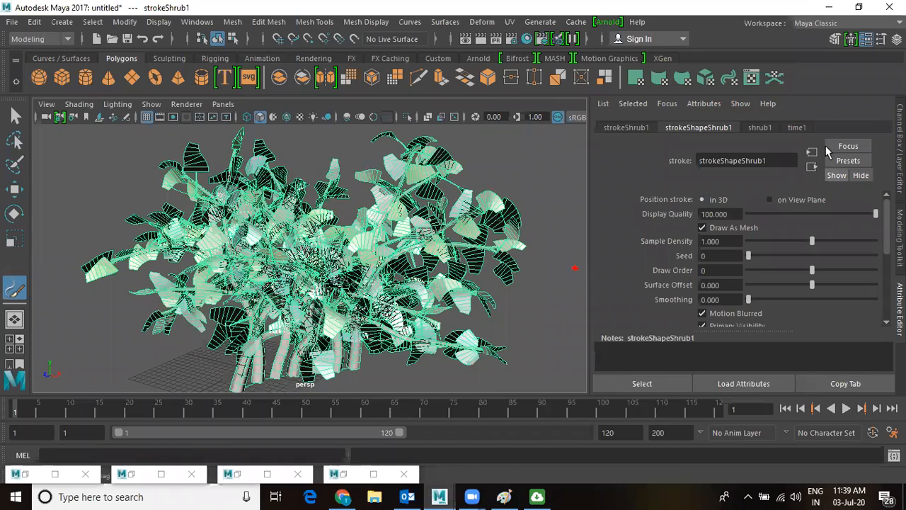
{"action": "left_click", "coordinate": [479, 39]}
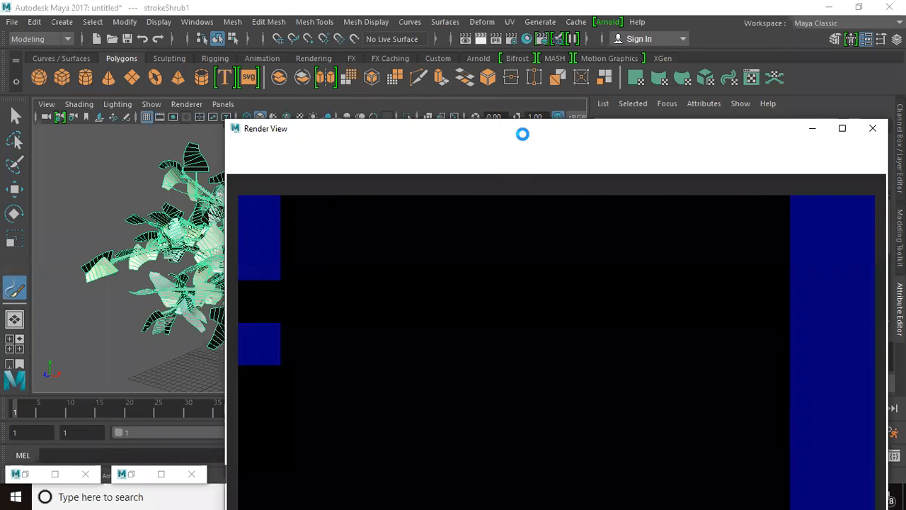
Switch Render View's renderer to Maya Software and re-render the shrub.
{"action": "left_click", "coordinate": [481, 163]}
{"action": "left_click", "coordinate": [482, 177]}
{"action": "left_click", "coordinate": [236, 163]}
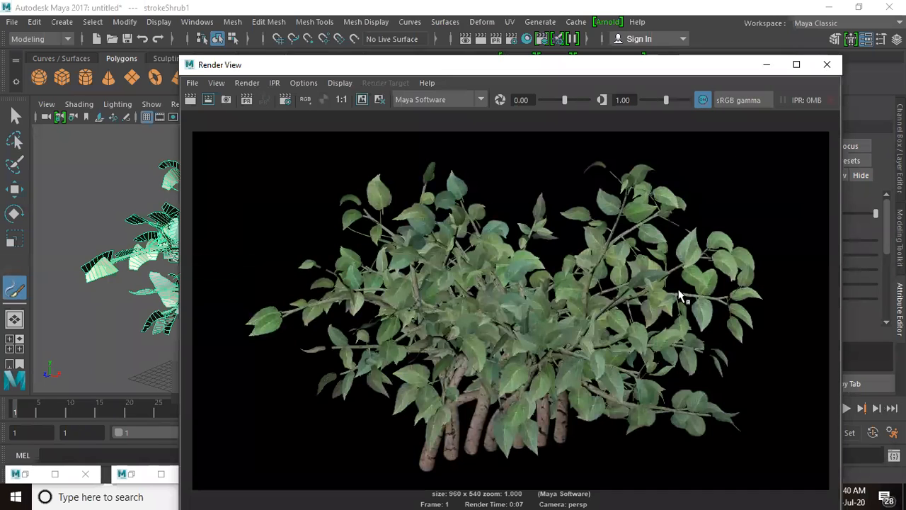
Hide Render View and start a new scene with Ctrl+N.
{"action": "left_click", "coordinate": [770, 64]}
{"action": "scroll", "coordinate": [376, 288], "scroll_direction": "up", "scroll_amount": 3}
{"action": "scroll", "coordinate": [362, 285], "scroll_direction": "down", "scroll_amount": 3}
{"action": "key", "text": "ctrl+n"}
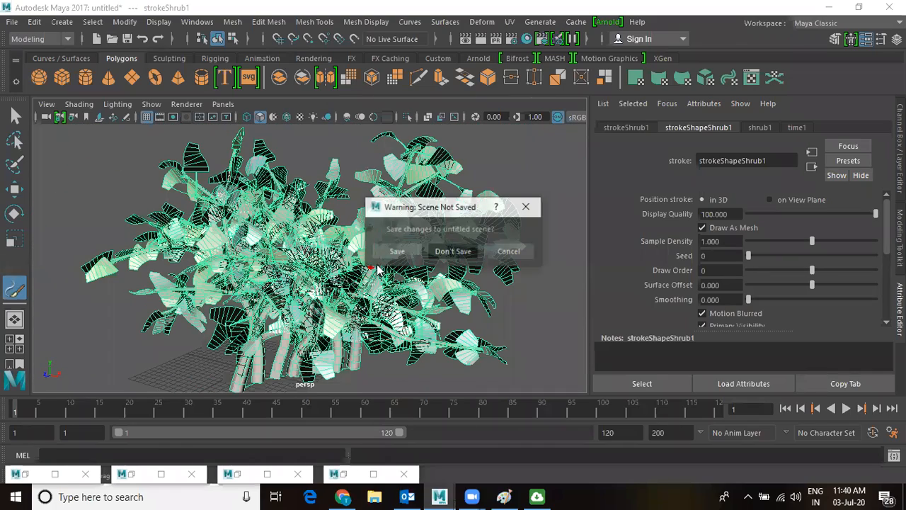
Discard the shrub scene and pick straw.mel from the Content Browser's Paint_Effects > Grasses.
{"action": "left_click", "coordinate": [453, 250]}
{"action": "left_click", "coordinate": [197, 22]}
{"action": "mouse_move", "coordinate": [226, 69]}
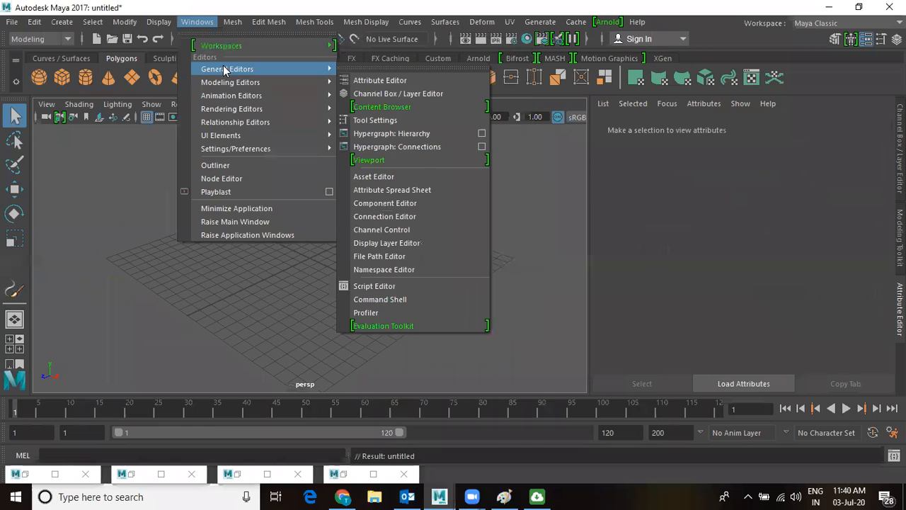
{"action": "left_click", "coordinate": [400, 107]}
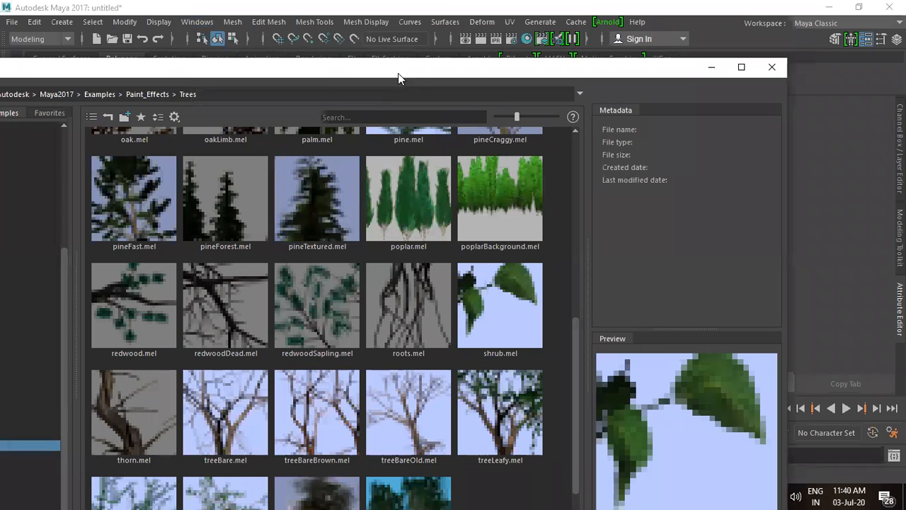
{"action": "left_click_drag", "start_coordinate": [400, 71], "coordinate": [626, 13]}
{"action": "left_click_drag", "start_coordinate": [290, 285], "coordinate": [295, 212]}
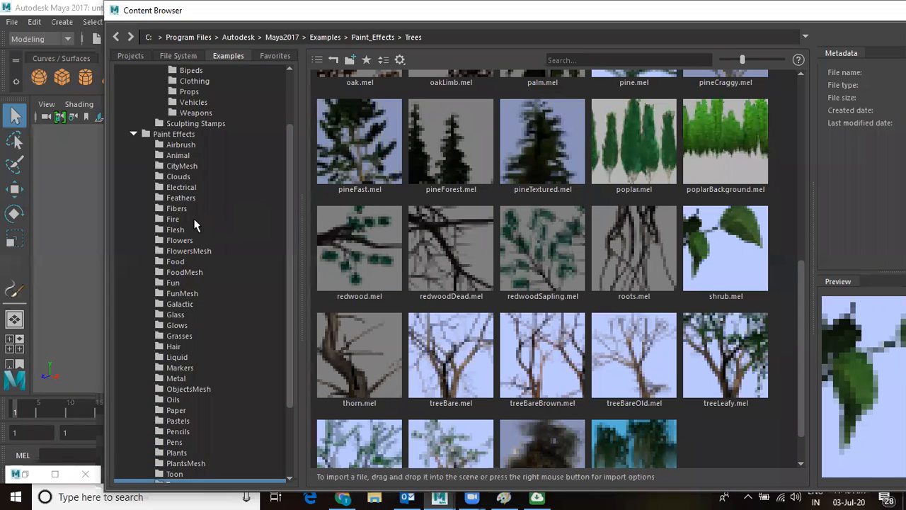
{"action": "left_click", "coordinate": [177, 335]}
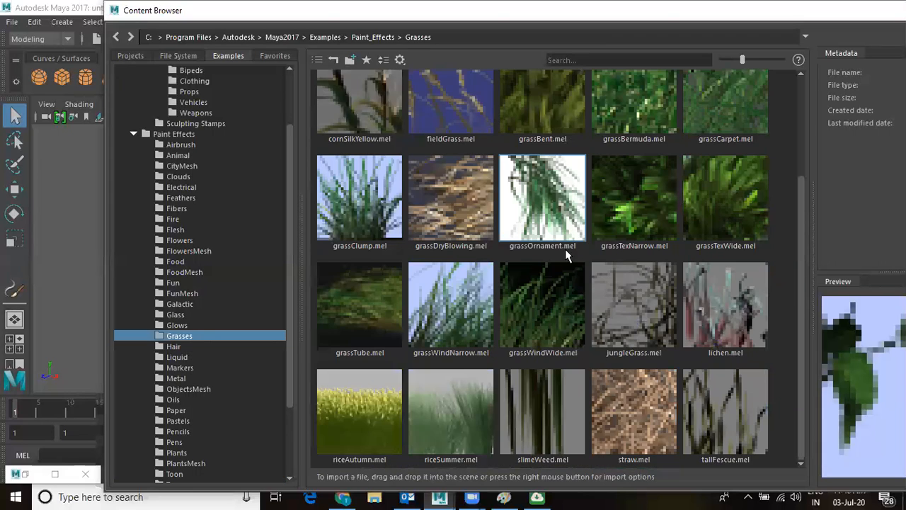
{"action": "left_click", "coordinate": [639, 404]}
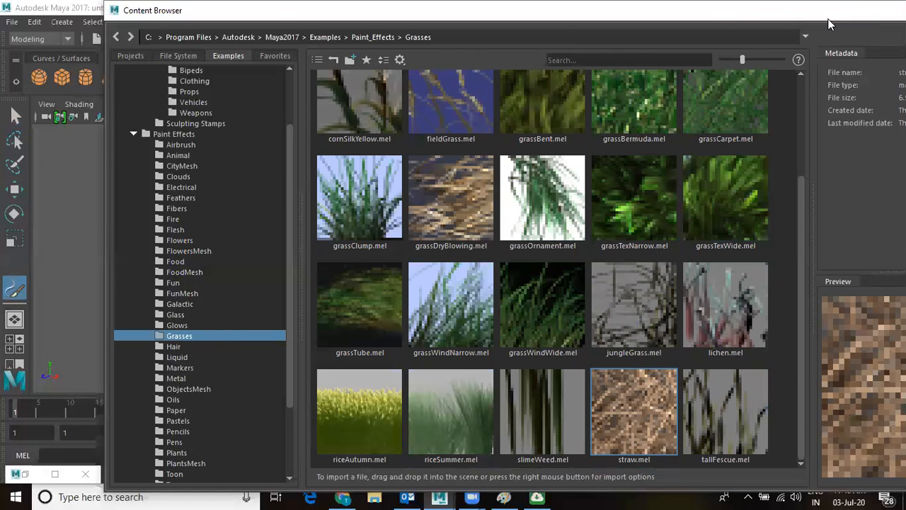
Paint a looping straw stroke across the grid and render the current frame.
{"action": "left_click_drag", "start_coordinate": [828, 19], "coordinate": [497, 82]}
{"action": "left_click", "coordinate": [604, 76]}
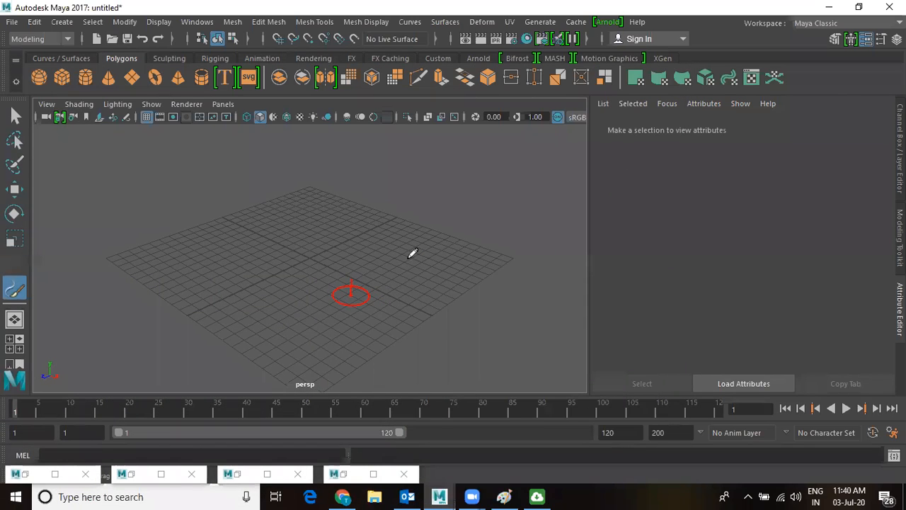
{"action": "mouse_move", "coordinate": [208, 314]}
{"action": "left_mouse_down"}
{"action": "mouse_move", "coordinate": [387, 268]}
{"action": "mouse_move", "coordinate": [365, 328]}
{"action": "mouse_move", "coordinate": [117, 318]}
{"action": "mouse_move", "coordinate": [347, 195]}
{"action": "mouse_move", "coordinate": [563, 181]}
{"action": "mouse_move", "coordinate": [538, 191]}
{"action": "left_mouse_up"}
{"action": "left_click_drag", "start_coordinate": [461, 273], "coordinate": [349, 271], "text": "alt"}
{"action": "scroll", "coordinate": [463, 276], "scroll_direction": "up", "scroll_amount": 5}
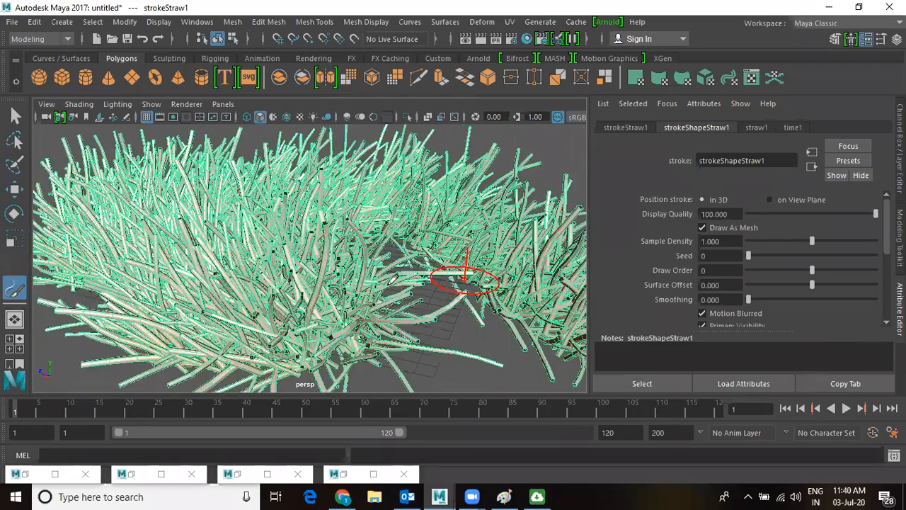
{"action": "left_click", "coordinate": [481, 40]}
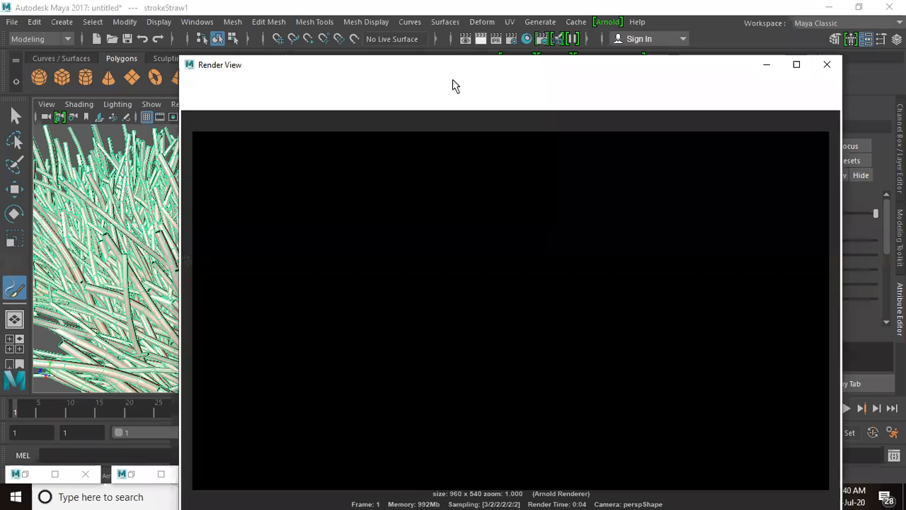
Re-render the straw with Maya Software instead of Arnold, then close Render View.
{"action": "left_click", "coordinate": [438, 100]}
{"action": "left_click", "coordinate": [433, 115]}
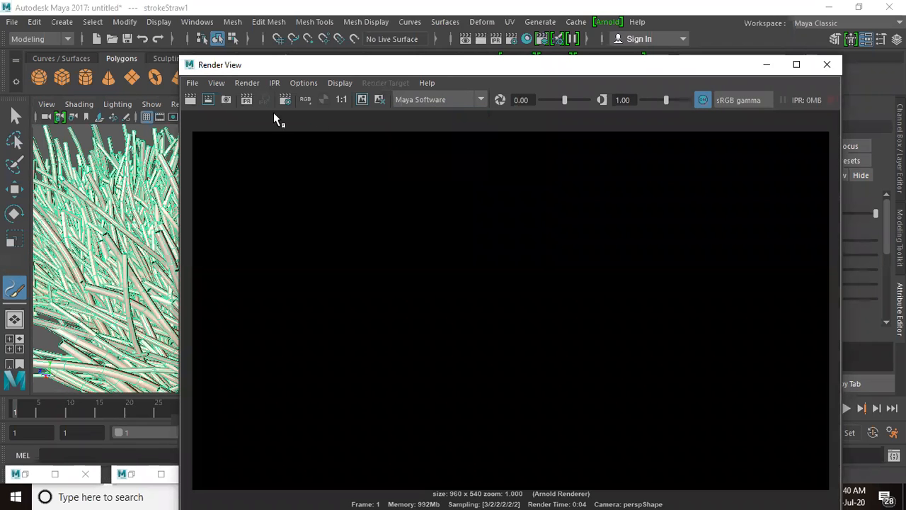
{"action": "left_click", "coordinate": [190, 100]}
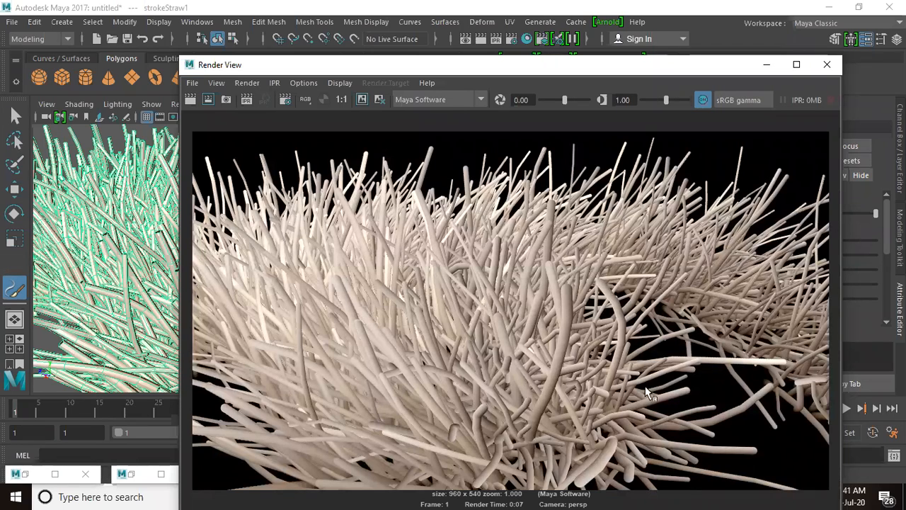
{"action": "left_click", "coordinate": [828, 66]}
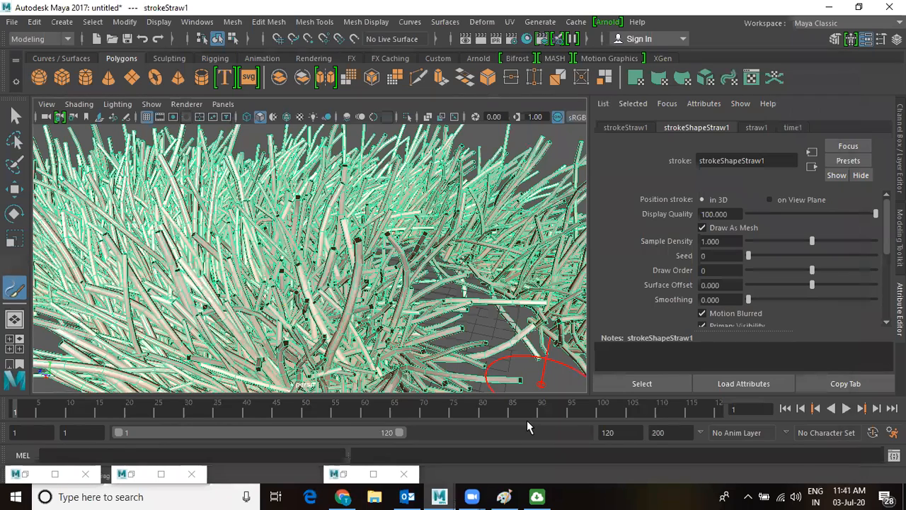
{"action": "left_click", "coordinate": [129, 474]}
In the maximized Content Browser, pick clover.mel from Paint_Effects > Flowers, then hide the browser.
{"action": "left_click", "coordinate": [634, 73]}
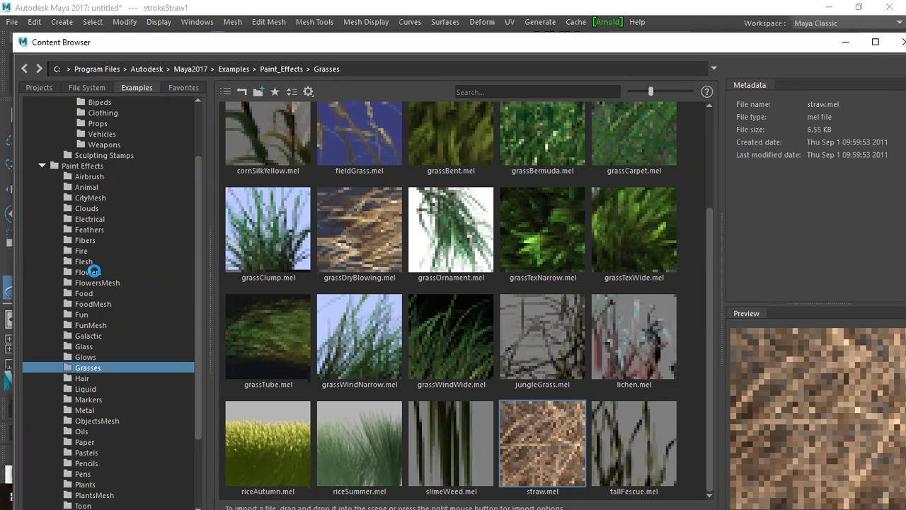
{"action": "left_click", "coordinate": [92, 271]}
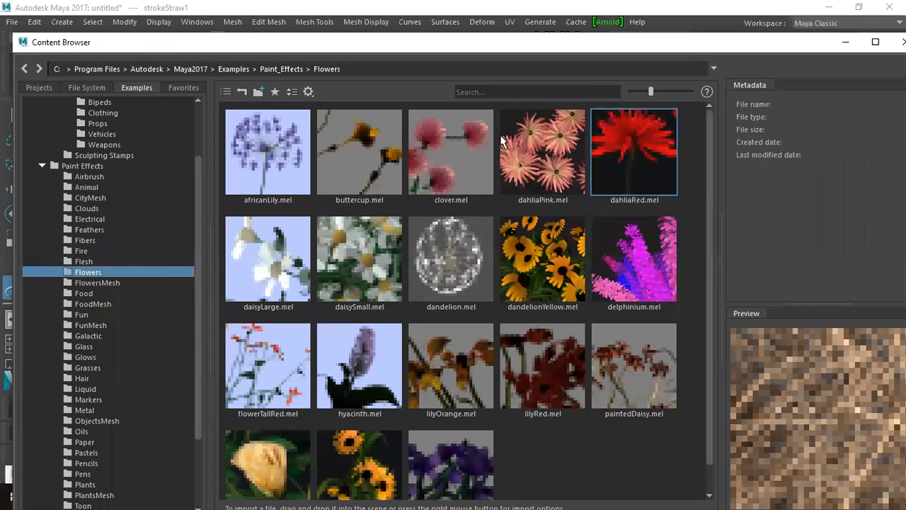
{"action": "left_click", "coordinate": [445, 147]}
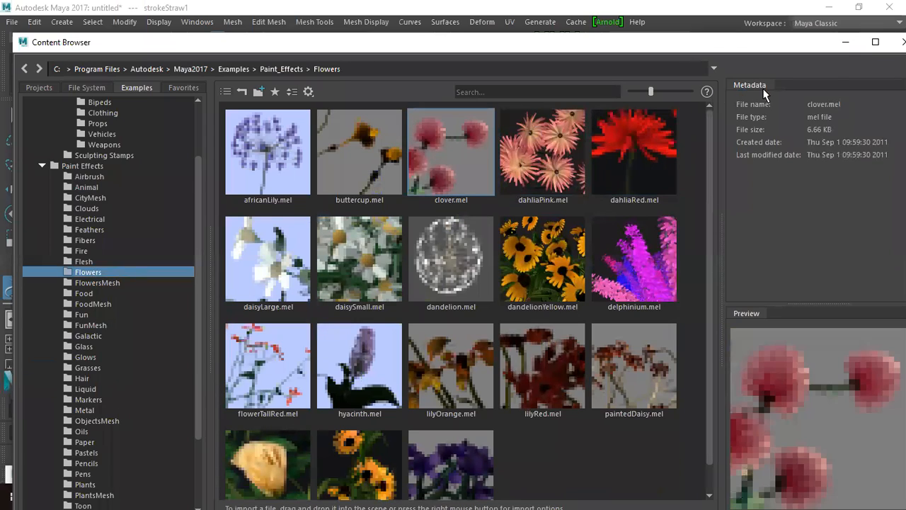
{"action": "left_click", "coordinate": [845, 44]}
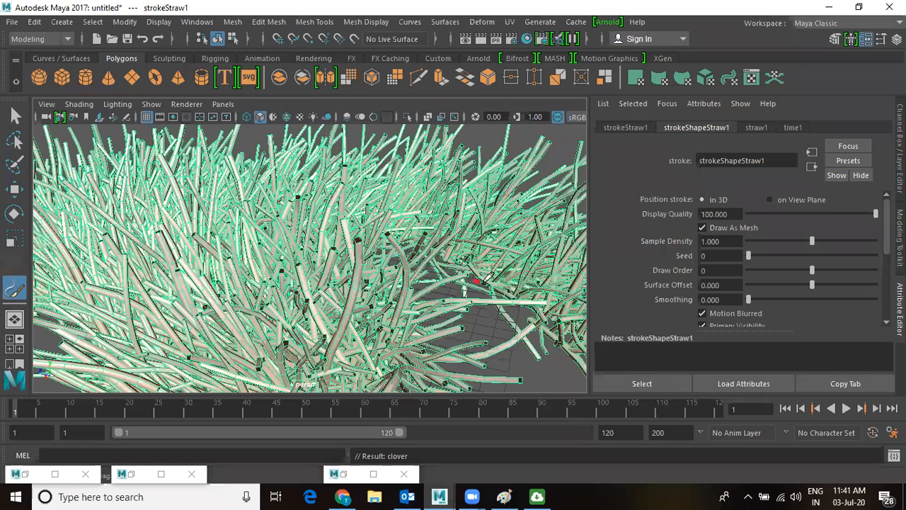
Delete the straw strokes, paint a clover stroke across the grid, and zoom in on it.
{"action": "key", "text": "f"}
{"action": "key", "text": "Delete"}
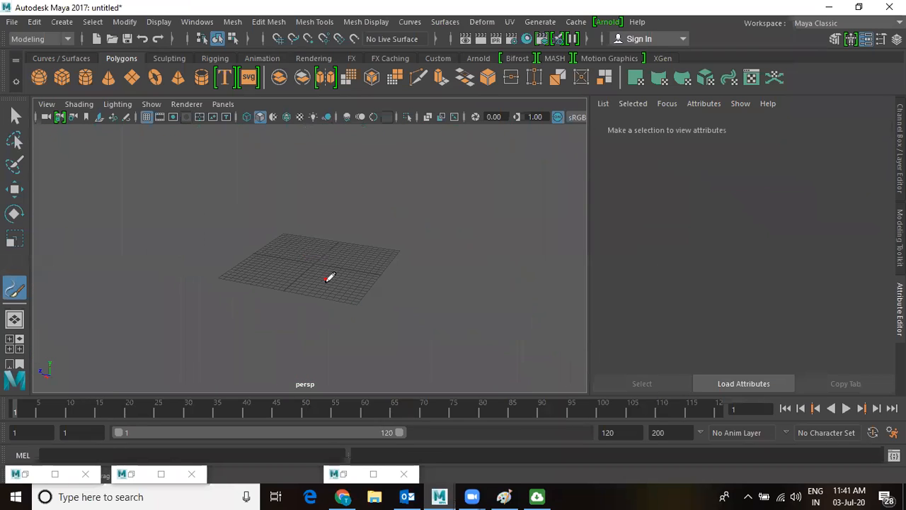
{"action": "mouse_move", "coordinate": [309, 278]}
{"action": "left_mouse_down"}
{"action": "mouse_move", "coordinate": [397, 264]}
{"action": "mouse_move", "coordinate": [429, 235]}
{"action": "mouse_move", "coordinate": [414, 266]}
{"action": "left_mouse_up"}
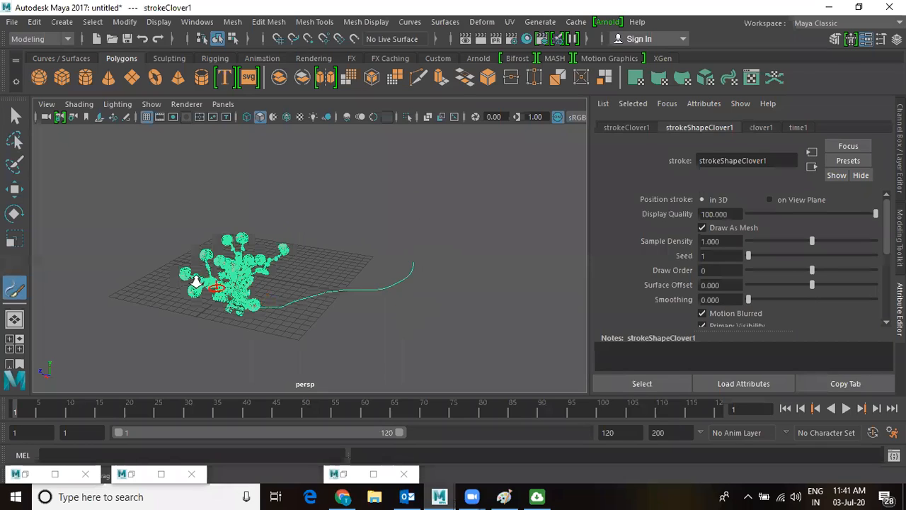
{"action": "right_click_drag", "start_coordinate": [196, 282], "coordinate": [284, 290], "text": "alt"}
{"action": "middle_click_drag", "start_coordinate": [292, 284], "coordinate": [429, 255], "text": "alt"}
{"action": "right_click_drag", "start_coordinate": [327, 241], "coordinate": [377, 275], "text": "alt"}
{"action": "left_click_drag", "start_coordinate": [380, 271], "coordinate": [505, 252], "text": "alt"}
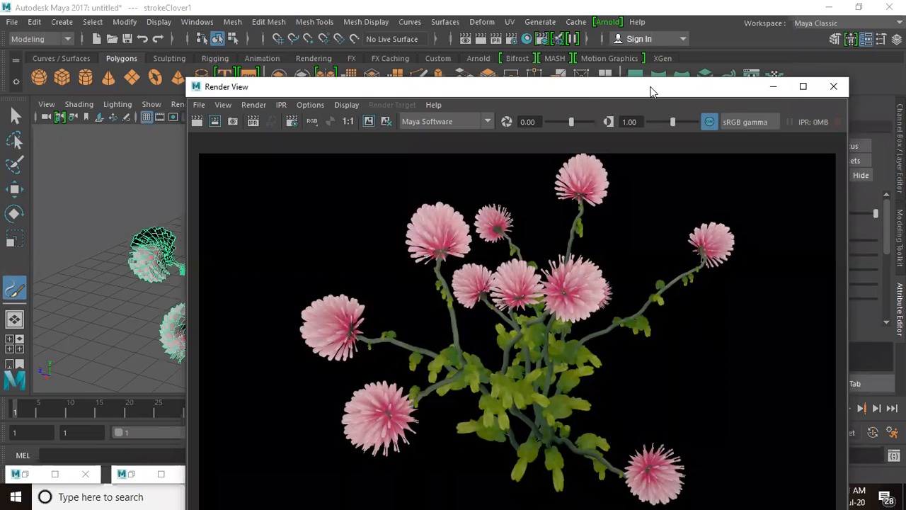
Hide the clover render, tumble around the plant, then start a new scene without saving.
{"action": "left_click_drag", "start_coordinate": [630, 91], "coordinate": [606, 91]}
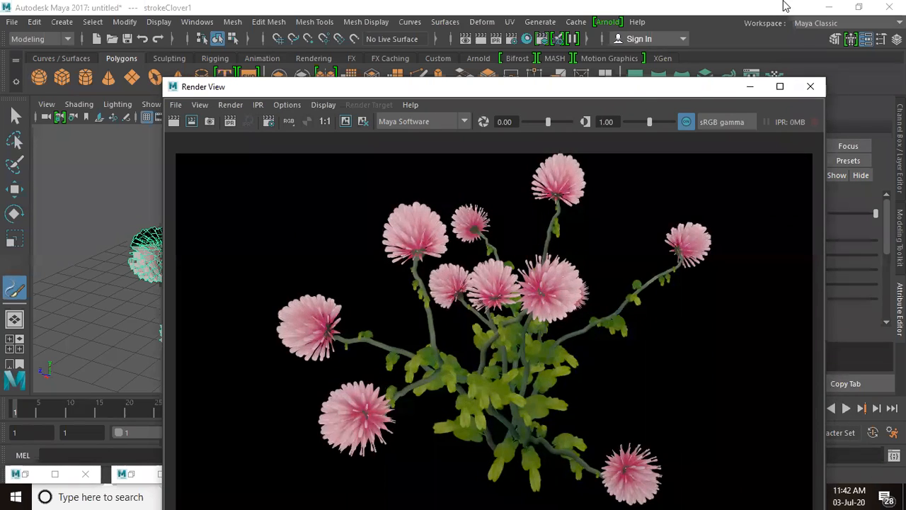
{"action": "left_click", "coordinate": [750, 89]}
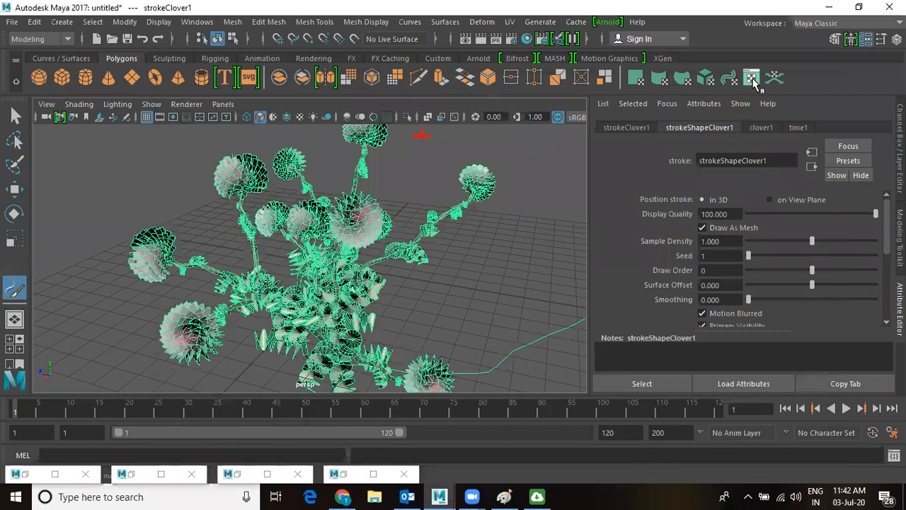
{"action": "left_click_drag", "start_coordinate": [440, 256], "coordinate": [350, 267], "text": "alt"}
{"action": "key", "text": "w"}
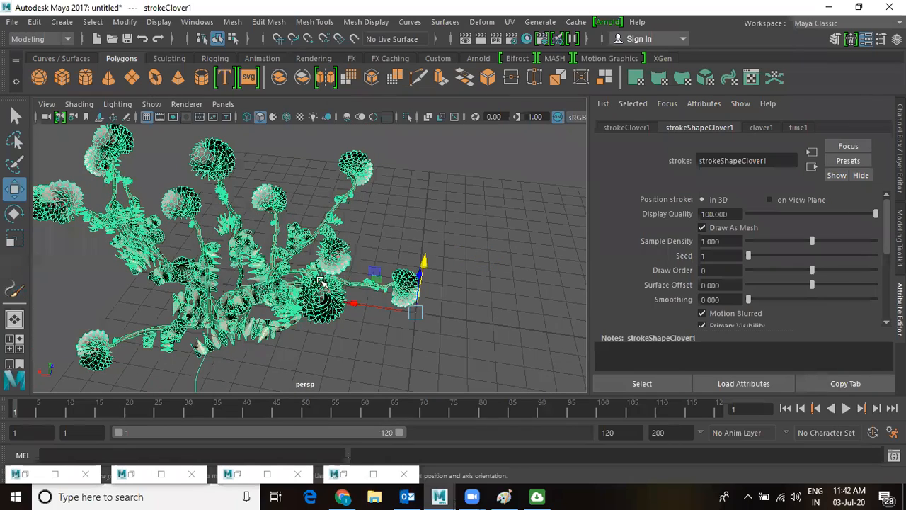
{"action": "left_click_drag", "start_coordinate": [312, 249], "coordinate": [393, 241], "text": "alt"}
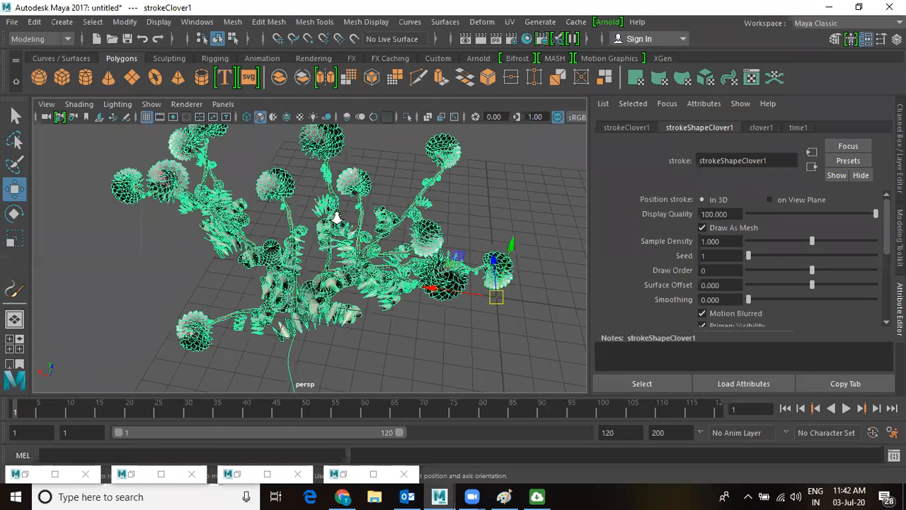
{"action": "left_click_drag", "start_coordinate": [338, 219], "coordinate": [327, 216], "text": "alt"}
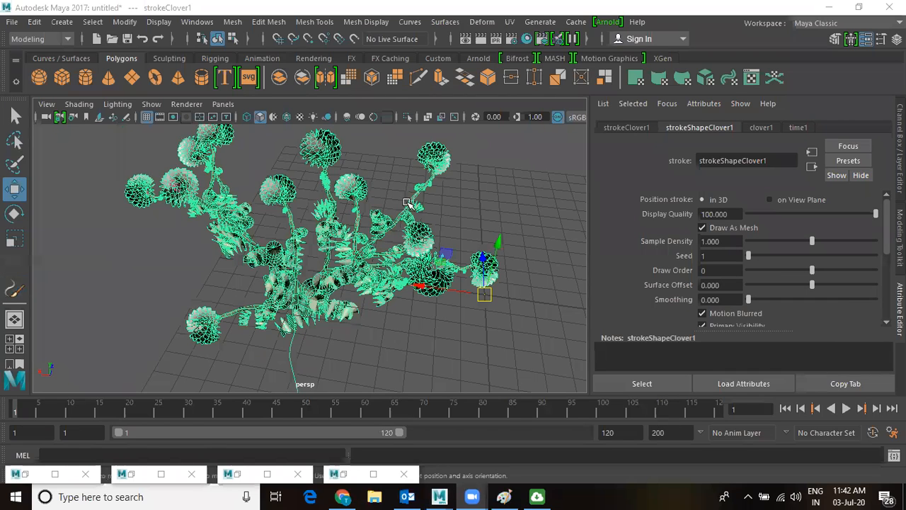
{"action": "left_click_drag", "start_coordinate": [445, 236], "coordinate": [396, 262], "text": "alt"}
{"action": "scroll", "coordinate": [400, 263], "scroll_direction": "up", "scroll_amount": 2}
{"action": "key", "text": "ctrl+n"}
{"action": "key", "text": "n"}
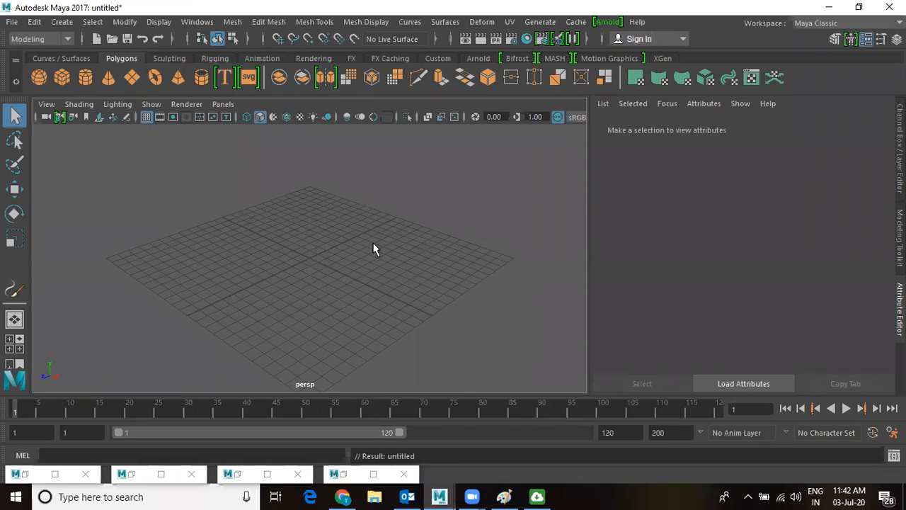
Choose RobotHumanoid.ma from the Content Browser's Sculpting_Base_Meshes > Bipeds, then close the browser.
{"action": "left_click", "coordinate": [193, 24]}
{"action": "mouse_move", "coordinate": [199, 72]}
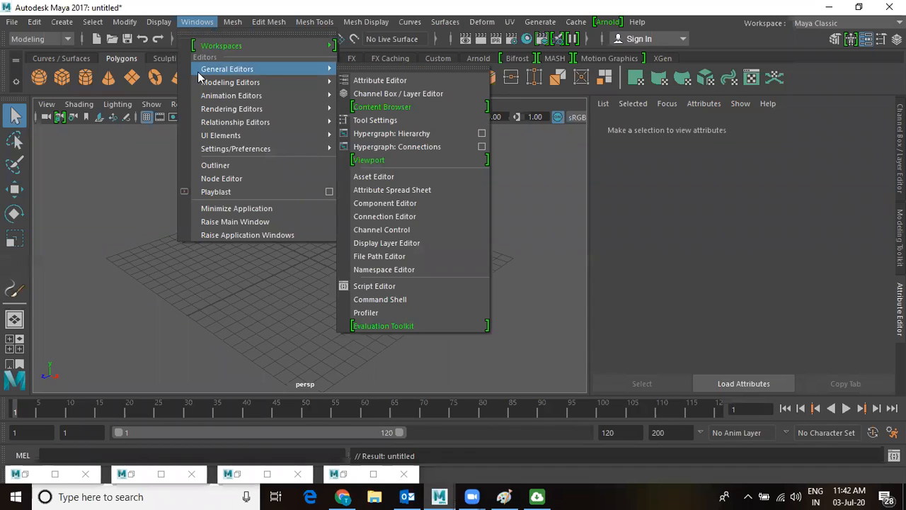
{"action": "left_click", "coordinate": [398, 106]}
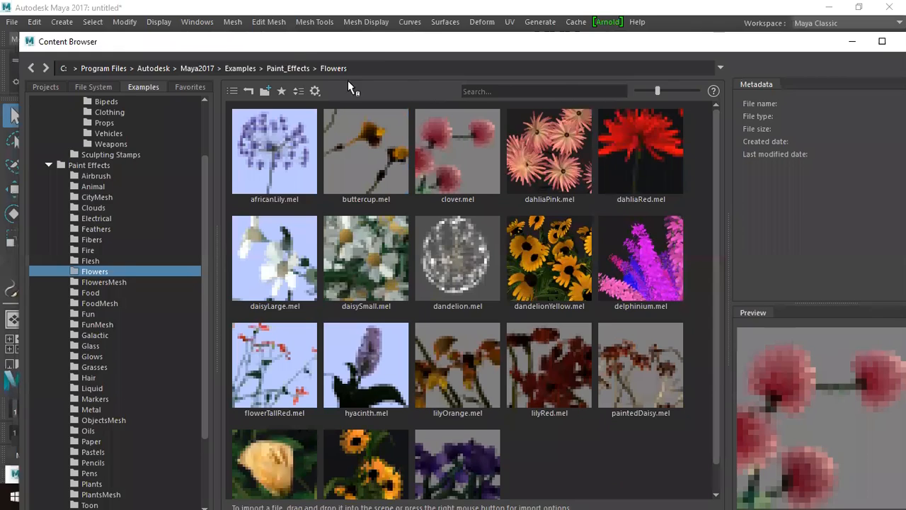
{"action": "left_click_drag", "start_coordinate": [269, 50], "coordinate": [384, 51]}
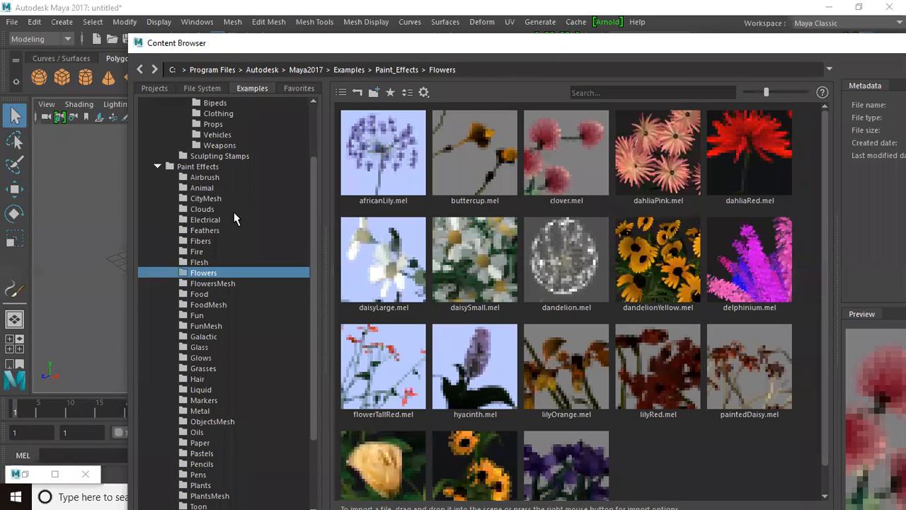
{"action": "scroll", "coordinate": [234, 211], "scroll_direction": "up", "scroll_amount": 2}
{"action": "scroll", "coordinate": [234, 213], "scroll_direction": "up", "scroll_amount": 1}
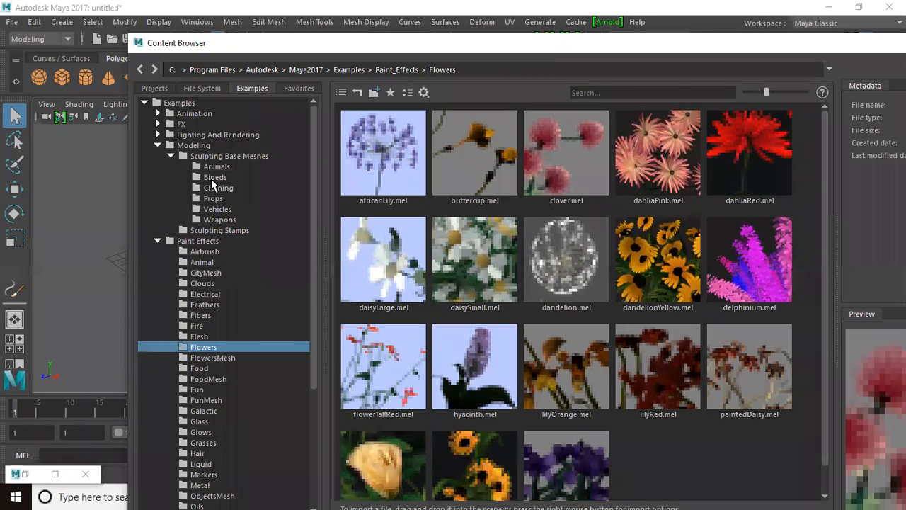
{"action": "left_click", "coordinate": [211, 178]}
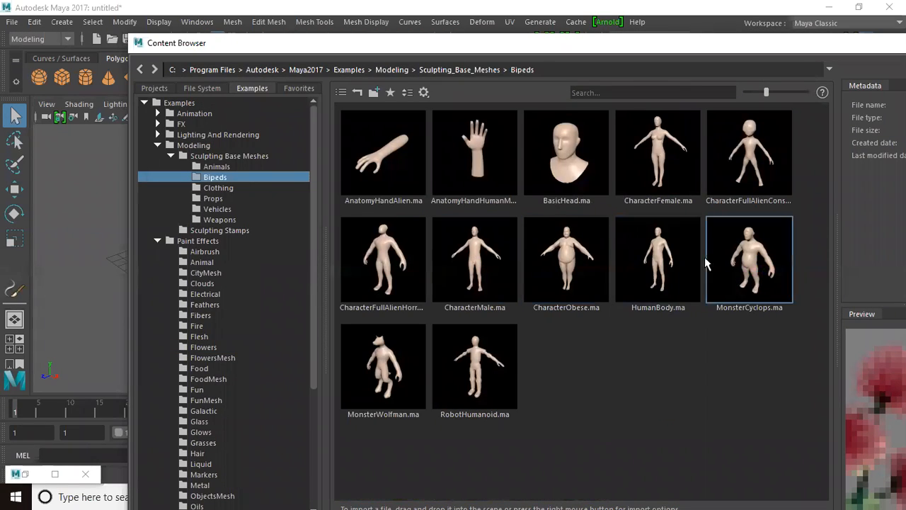
{"action": "right_click", "coordinate": [473, 360]}
{"action": "left_click", "coordinate": [495, 365]}
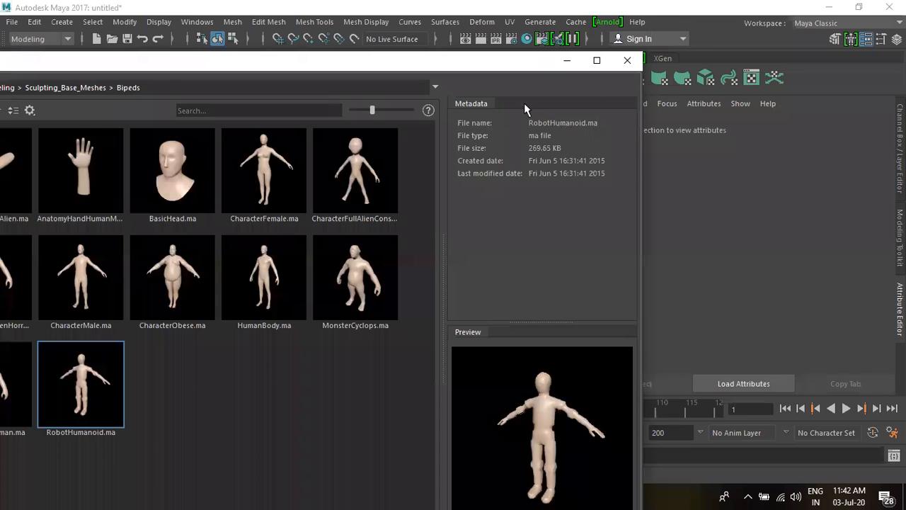
{"action": "left_click", "coordinate": [627, 60]}
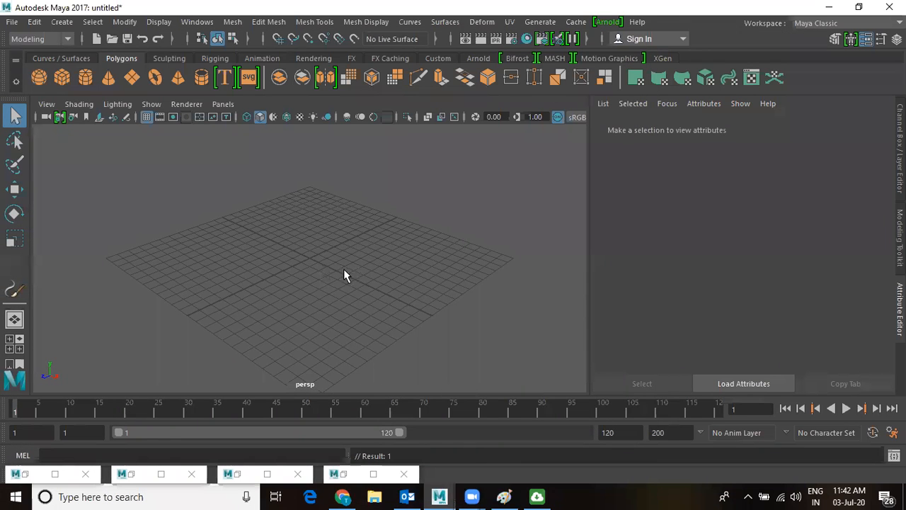
Select the whole robot model and frame the view around it.
{"action": "scroll", "coordinate": [369, 271], "scroll_direction": "down", "scroll_amount": 5}
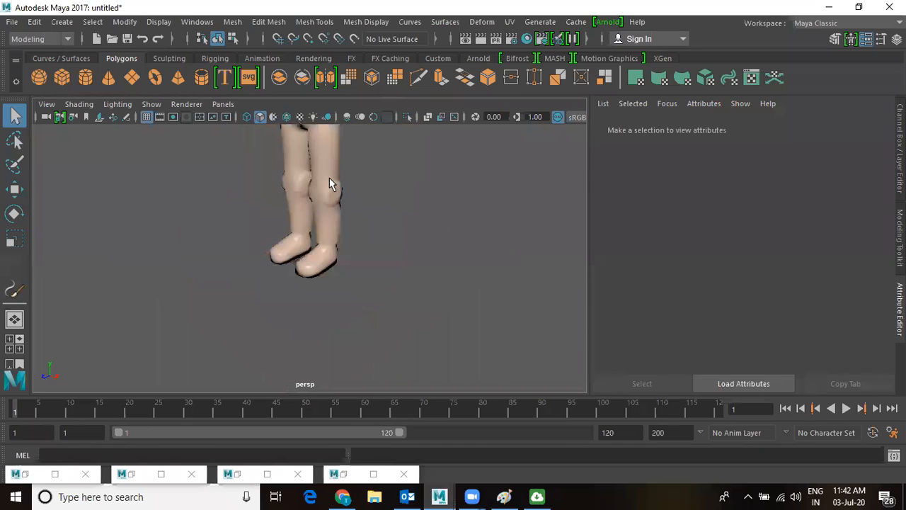
{"action": "left_click", "coordinate": [331, 177]}
{"action": "key", "text": "f"}
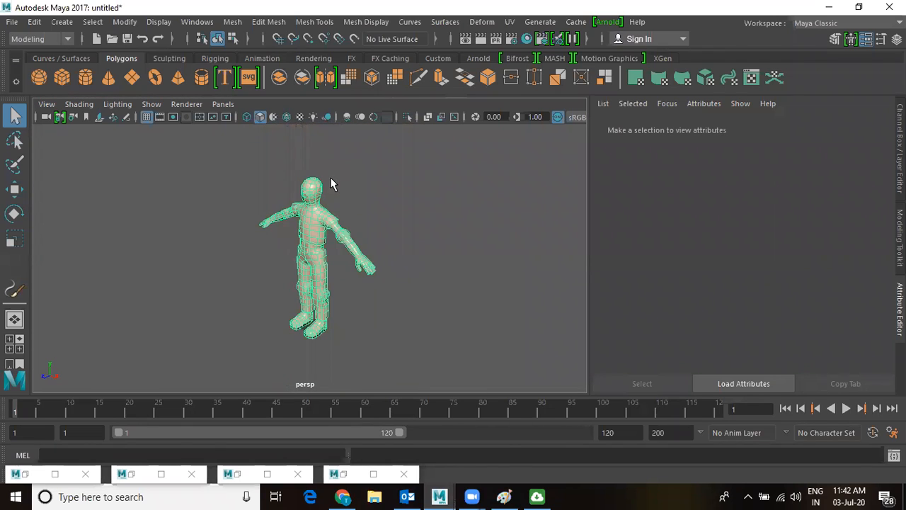
{"action": "right_click_drag", "start_coordinate": [391, 311], "coordinate": [452, 349], "text": "alt"}
{"action": "left_click_drag", "start_coordinate": [285, 260], "coordinate": [373, 259], "text": "alt"}
Orbit and zoom around the robot to a three-quarter view of its full body.
{"action": "key", "text": "w"}
{"action": "right_click_drag", "start_coordinate": [446, 254], "coordinate": [316, 259], "text": "alt"}
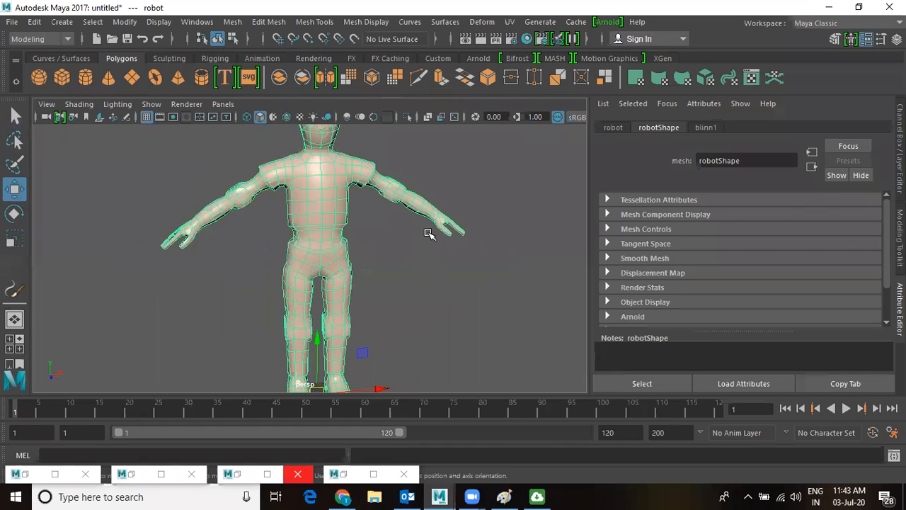
{"action": "scroll", "coordinate": [423, 277], "scroll_direction": "down", "scroll_amount": 4}
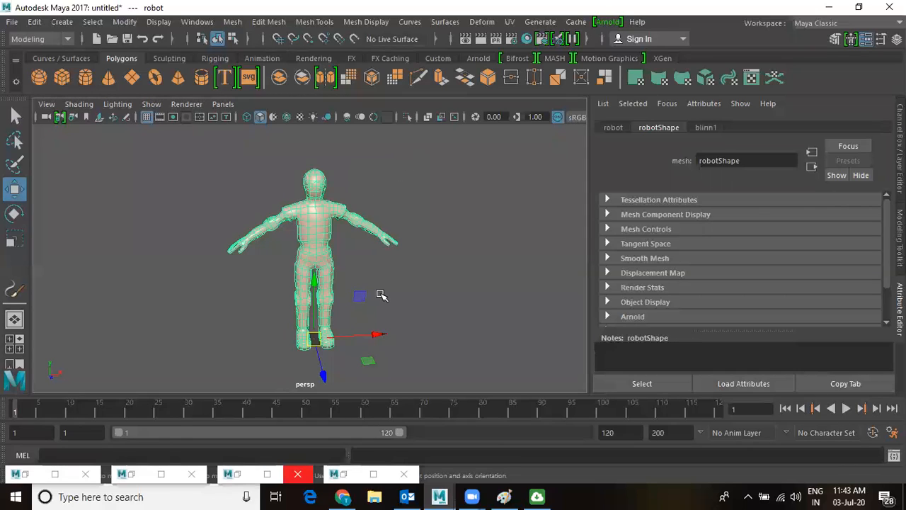
{"action": "left_click_drag", "start_coordinate": [376, 289], "coordinate": [437, 279], "text": "alt"}
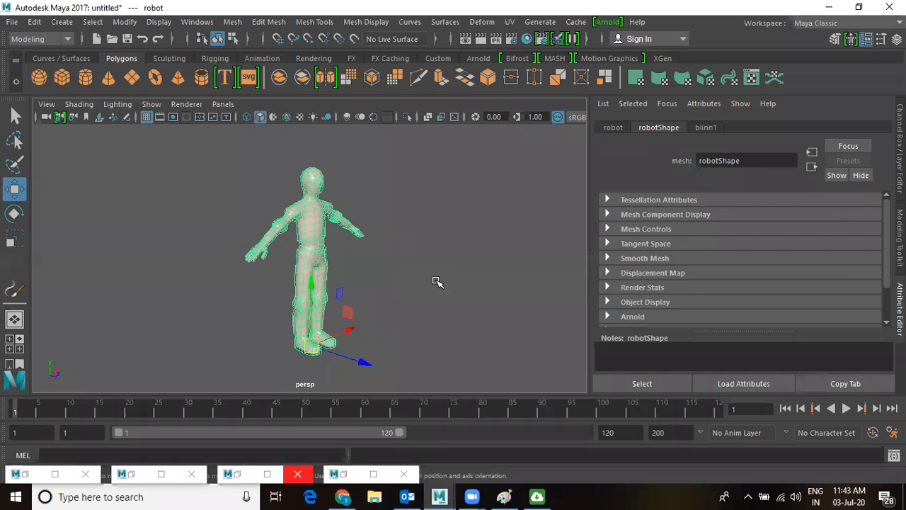
{"action": "scroll", "coordinate": [433, 337], "scroll_direction": "up", "scroll_amount": 5}
{"action": "left_click_drag", "start_coordinate": [312, 282], "coordinate": [395, 294], "text": "alt"}
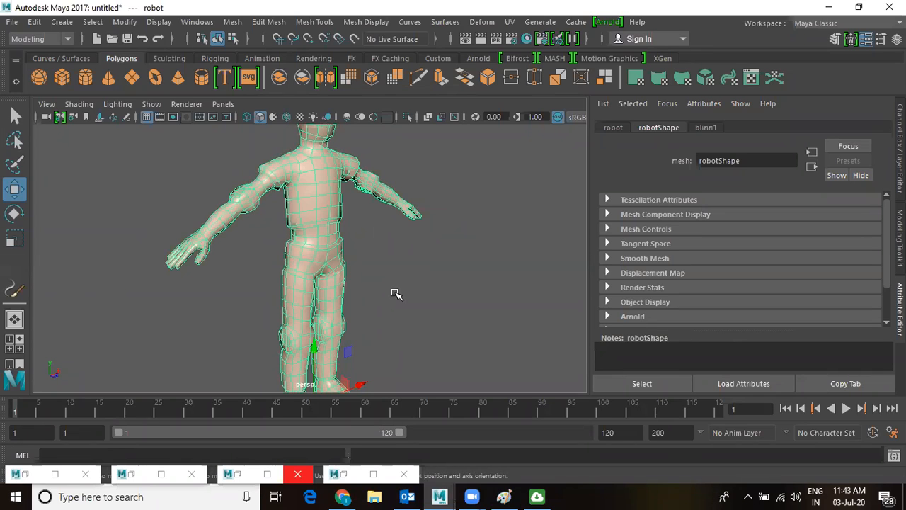
{"action": "left_click_drag", "start_coordinate": [455, 261], "coordinate": [358, 267], "text": "alt"}
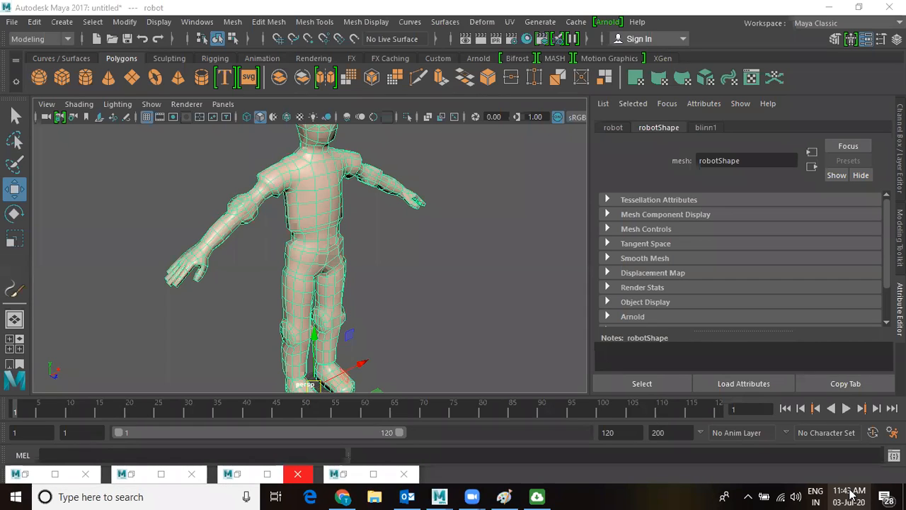
Slide the robot left along X, away from the origin.
{"action": "left_click_drag", "start_coordinate": [350, 272], "coordinate": [340, 275], "text": "alt"}
{"action": "right_click_drag", "start_coordinate": [340, 274], "coordinate": [347, 308], "text": "alt"}
{"action": "left_click_drag", "start_coordinate": [327, 254], "coordinate": [449, 253], "text": "alt"}
{"action": "right_click_drag", "start_coordinate": [449, 253], "coordinate": [314, 247], "text": "alt"}
{"action": "middle_click_drag", "start_coordinate": [343, 286], "coordinate": [247, 287], "text": "alt"}
{"action": "right_click_drag", "start_coordinate": [246, 287], "coordinate": [295, 361], "text": "alt"}
{"action": "middle_click_drag", "start_coordinate": [295, 361], "coordinate": [440, 270], "text": "alt"}
{"action": "left_click", "coordinate": [365, 345]}
{"action": "middle_click_drag", "start_coordinate": [224, 349], "coordinate": [224, 349]}
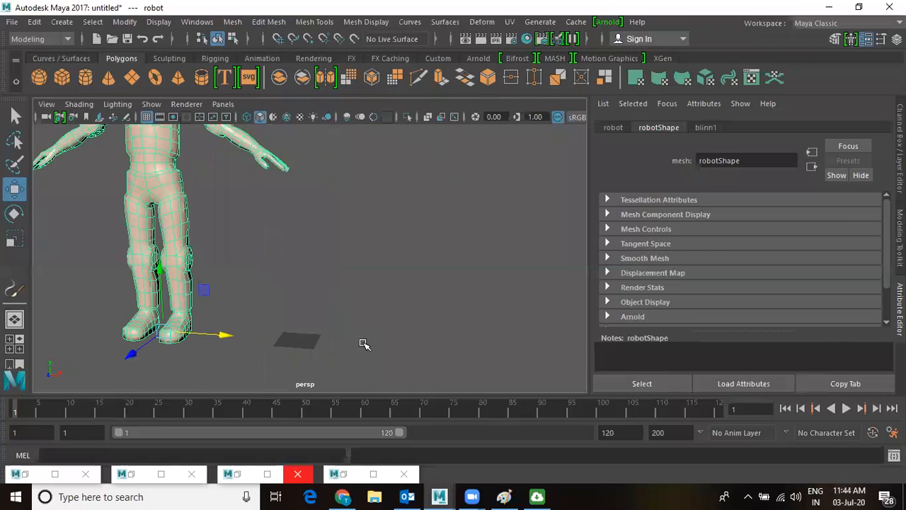
Create a polygon cylinder at the origin beside the robot.
{"action": "left_click", "coordinate": [367, 271]}
{"action": "left_click_drag", "start_coordinate": [367, 271], "coordinate": [355, 318], "text": "alt"}
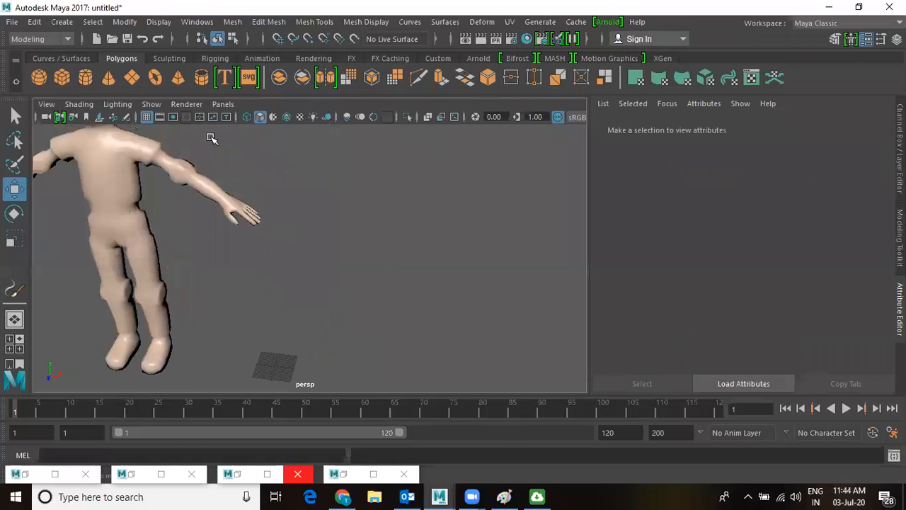
{"action": "left_click", "coordinate": [62, 22]}
{"action": "mouse_move", "coordinate": [93, 72]}
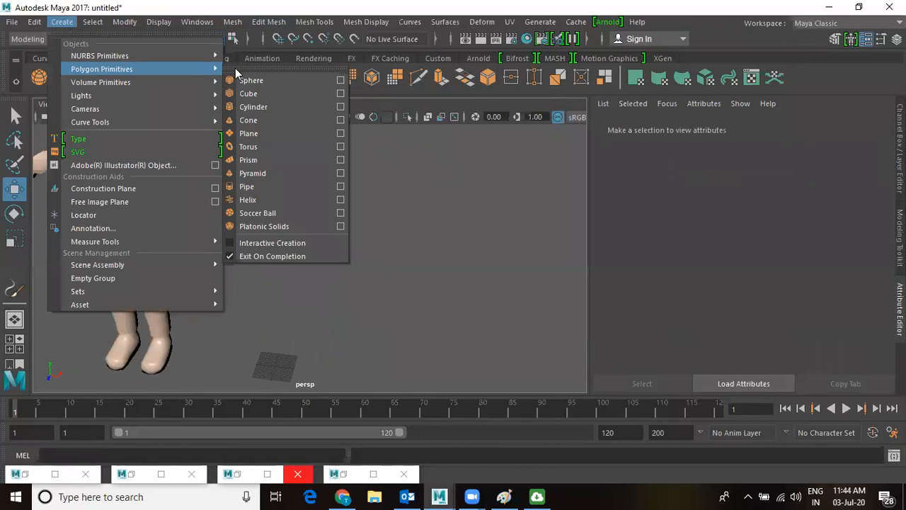
{"action": "left_click", "coordinate": [264, 106]}
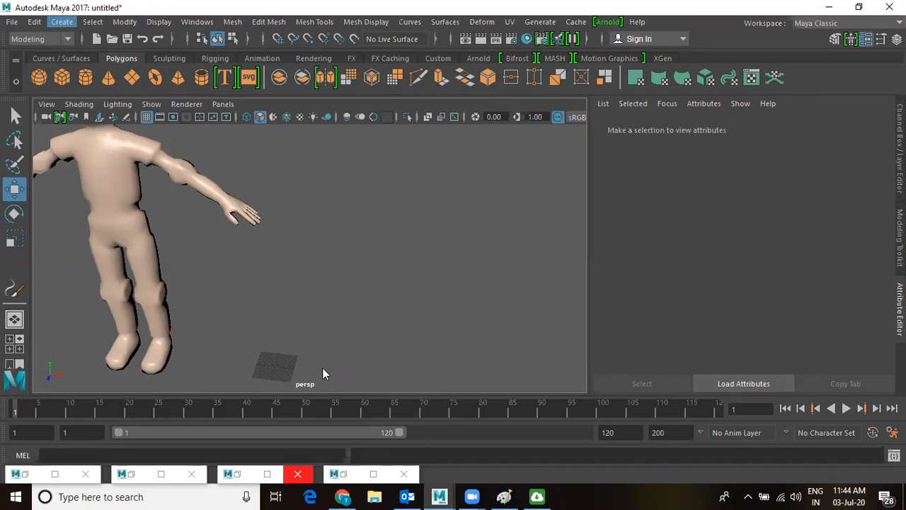
{"action": "left_click", "coordinate": [314, 321]}
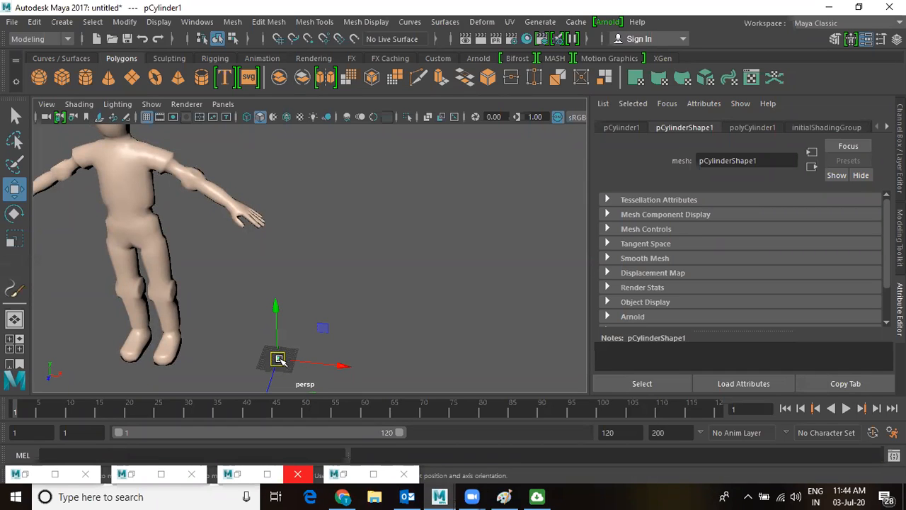
Scale pCylinder1 up uniformly and frame the view on it.
{"action": "key", "text": "r"}
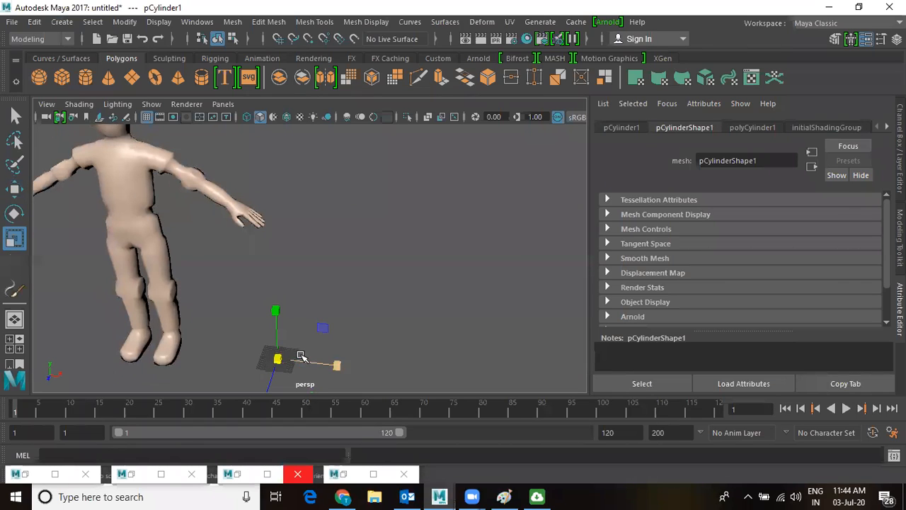
{"action": "left_click_drag", "start_coordinate": [315, 347], "coordinate": [315, 347]}
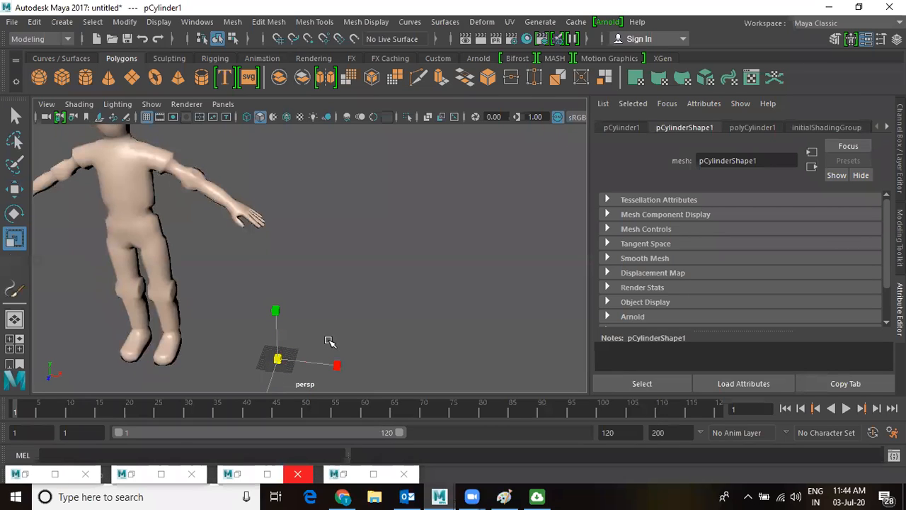
{"action": "left_click_drag", "start_coordinate": [329, 341], "coordinate": [307, 349]}
{"action": "key", "text": "w"}
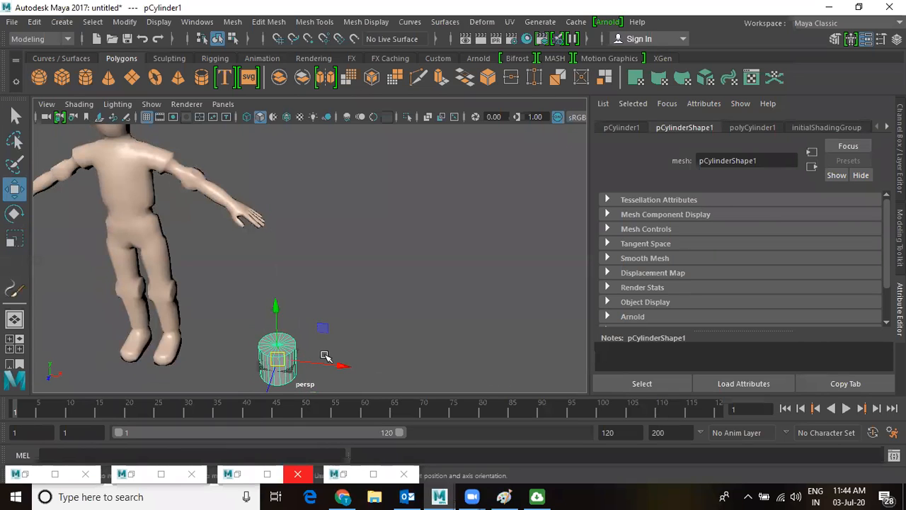
{"action": "key", "text": "f"}
{"action": "scroll", "coordinate": [345, 313], "scroll_direction": "down", "scroll_amount": 3}
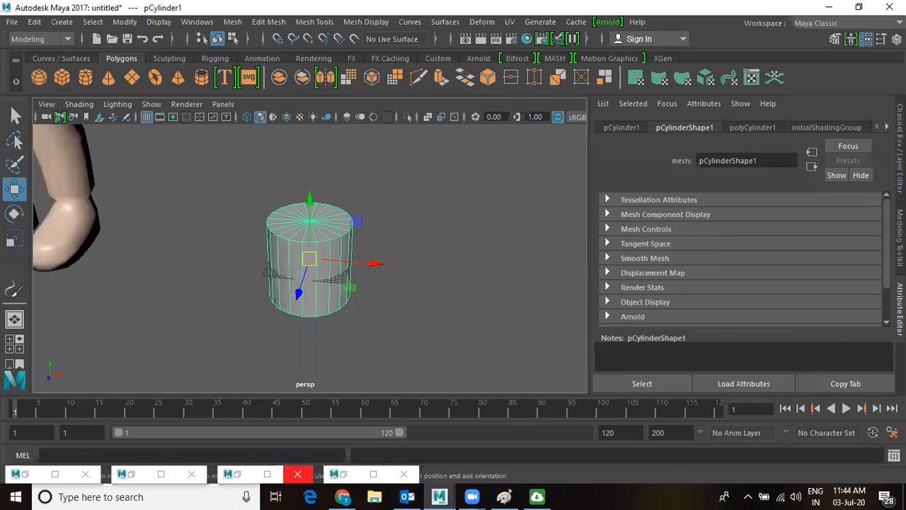
{"action": "left_click", "coordinate": [900, 141]}
Set polyCylinder1 Subdivisions Axis to 6 and Subdivisions Height to 3.
{"action": "scroll", "coordinate": [808, 224], "scroll_direction": "down", "scroll_amount": 2}
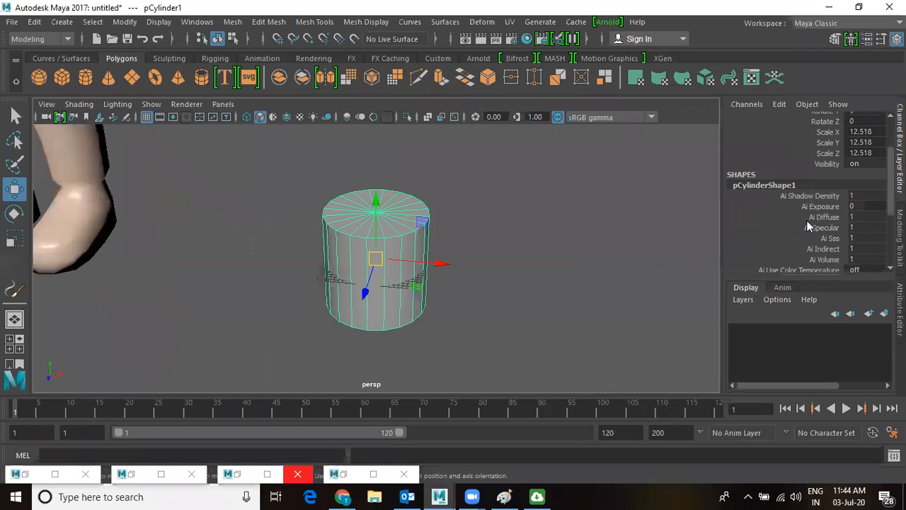
{"action": "scroll", "coordinate": [822, 241], "scroll_direction": "down", "scroll_amount": 2}
{"action": "scroll", "coordinate": [823, 241], "scroll_direction": "down", "scroll_amount": 2}
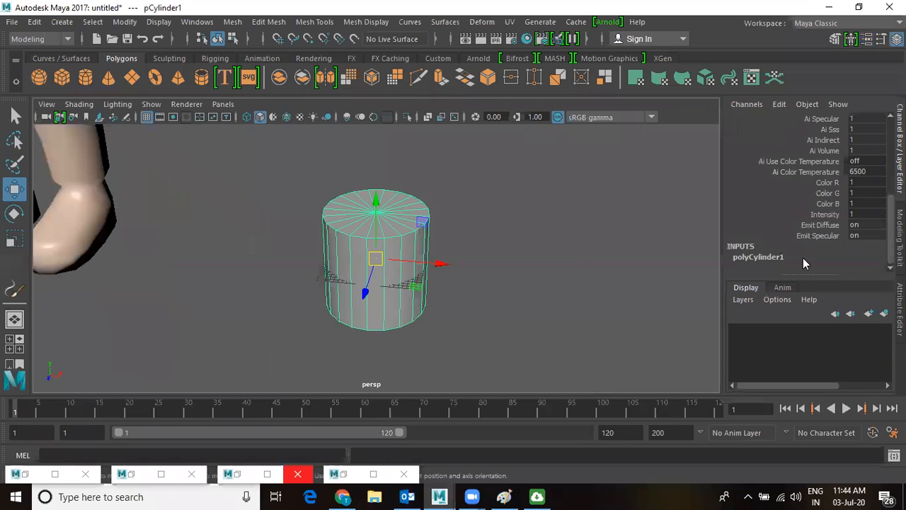
{"action": "left_click", "coordinate": [769, 258]}
{"action": "scroll", "coordinate": [777, 262], "scroll_direction": "down", "scroll_amount": 2}
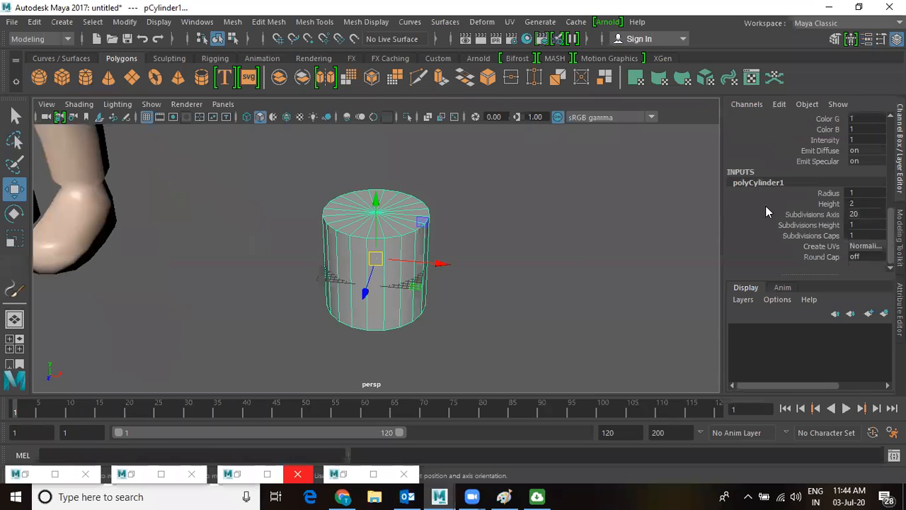
{"action": "left_click", "coordinate": [814, 214]}
{"action": "left_click", "coordinate": [871, 213]}
{"action": "type", "text": "6"}
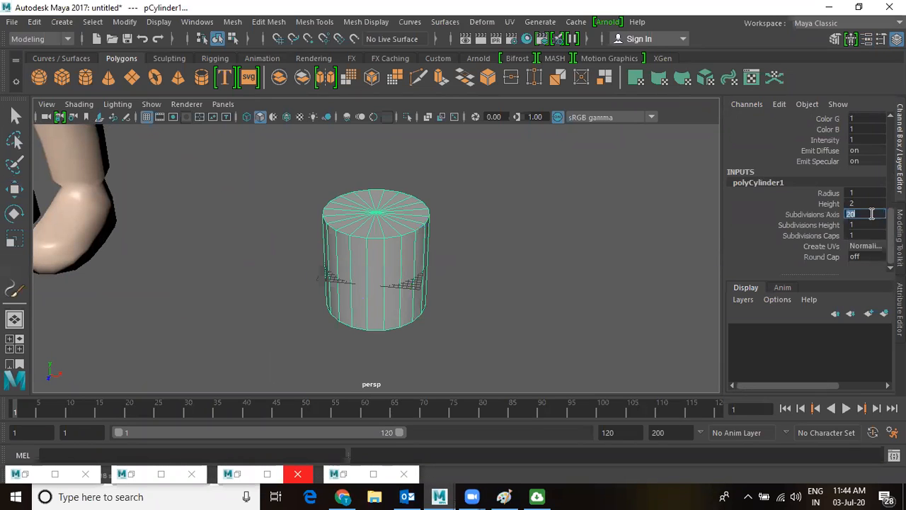
{"action": "key", "text": "Return"}
{"action": "scroll", "coordinate": [439, 218], "scroll_direction": "down", "scroll_amount": 2}
{"action": "scroll", "coordinate": [438, 218], "scroll_direction": "down", "scroll_amount": 1}
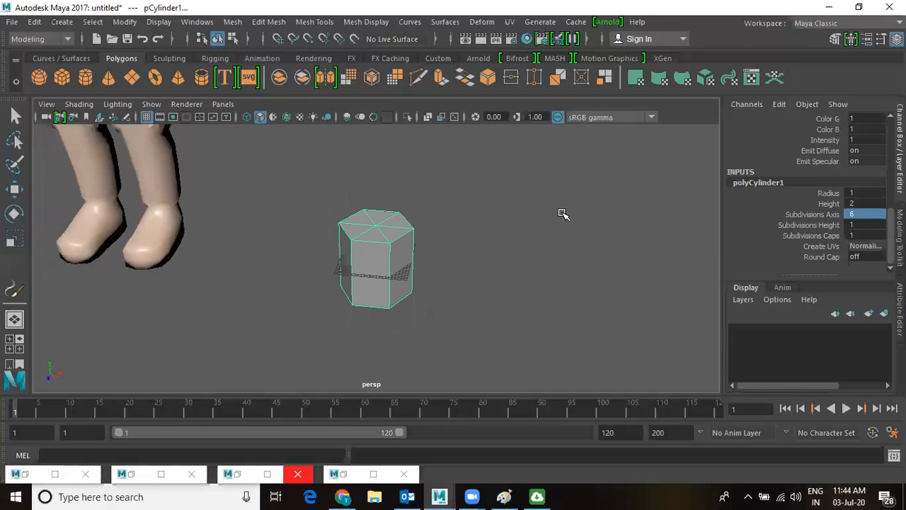
{"action": "left_click", "coordinate": [817, 225]}
{"action": "middle_click_drag", "start_coordinate": [550, 285], "coordinate": [566, 290]}
{"action": "middle_click_drag", "start_coordinate": [527, 264], "coordinate": [532, 262]}
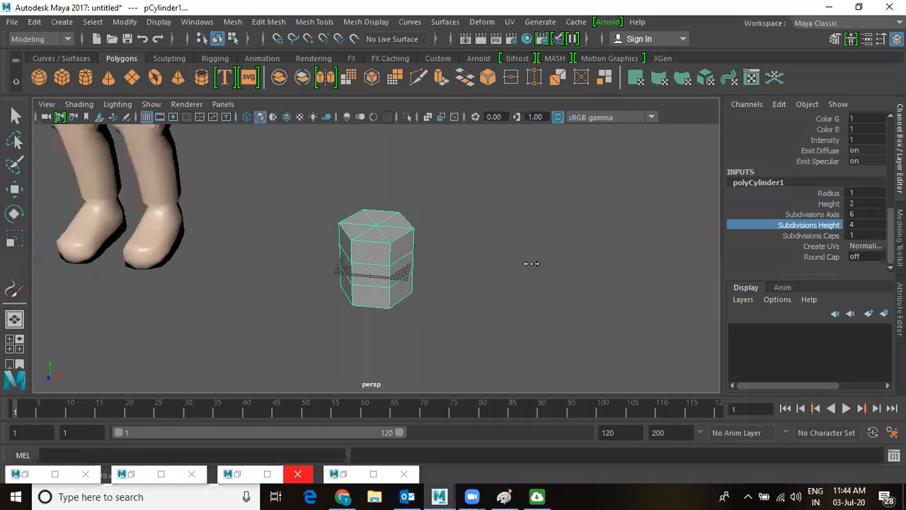
Stretch the cylinder taller and narrow it along its depth.
{"action": "key", "text": "w"}
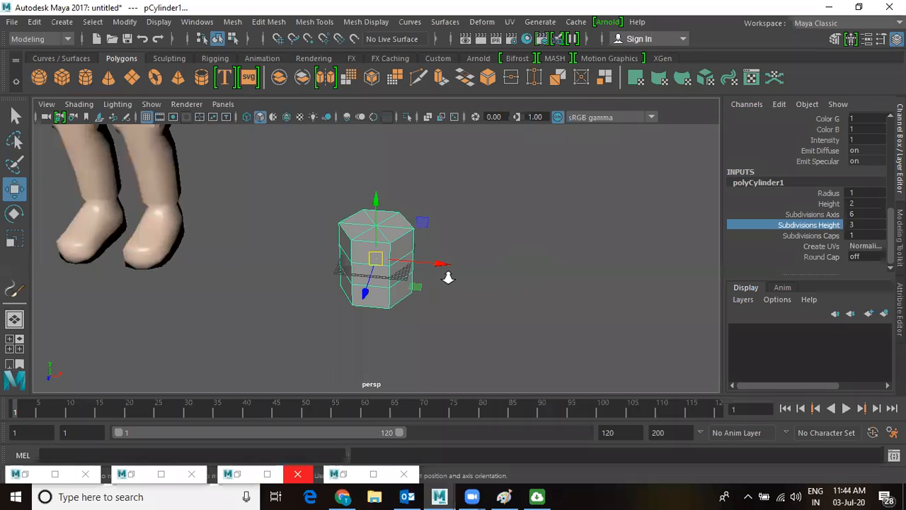
{"action": "scroll", "coordinate": [444, 272], "scroll_direction": "down", "scroll_amount": 1}
{"action": "key", "text": "r"}
{"action": "left_click_drag", "start_coordinate": [376, 205], "coordinate": [377, 182]}
{"action": "left_click_drag", "start_coordinate": [373, 261], "coordinate": [437, 275]}
{"action": "left_click_drag", "start_coordinate": [441, 280], "coordinate": [394, 328], "text": "alt"}
{"action": "mouse_move", "coordinate": [320, 280]}
{"action": "left_mouse_down"}
{"action": "mouse_move", "coordinate": [344, 270]}
{"action": "mouse_move", "coordinate": [311, 288]}
{"action": "left_mouse_up"}
{"action": "key", "text": "w"}
{"action": "right_click_drag", "start_coordinate": [500, 294], "coordinate": [313, 260], "text": "alt"}
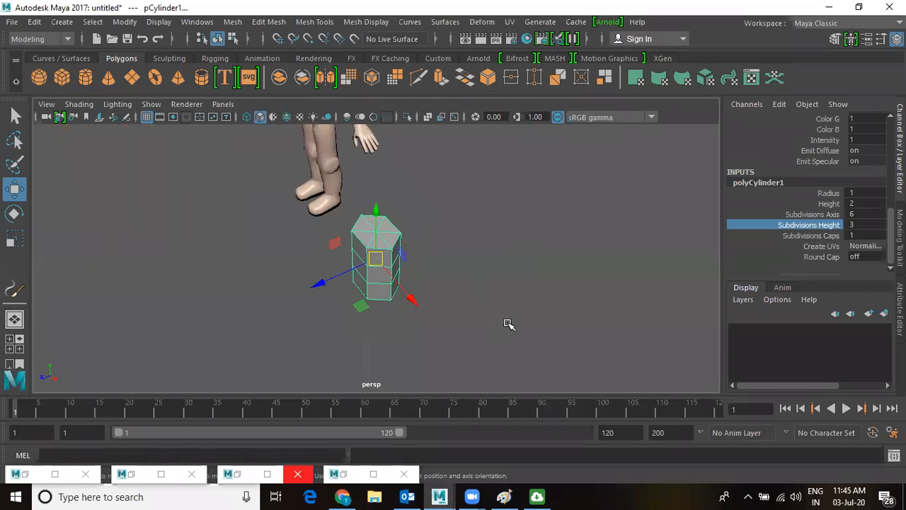
Raise the cylinder along Y to the figure's hip height in the side view.
{"action": "key", "text": "space"}
{"action": "key", "text": "space"}
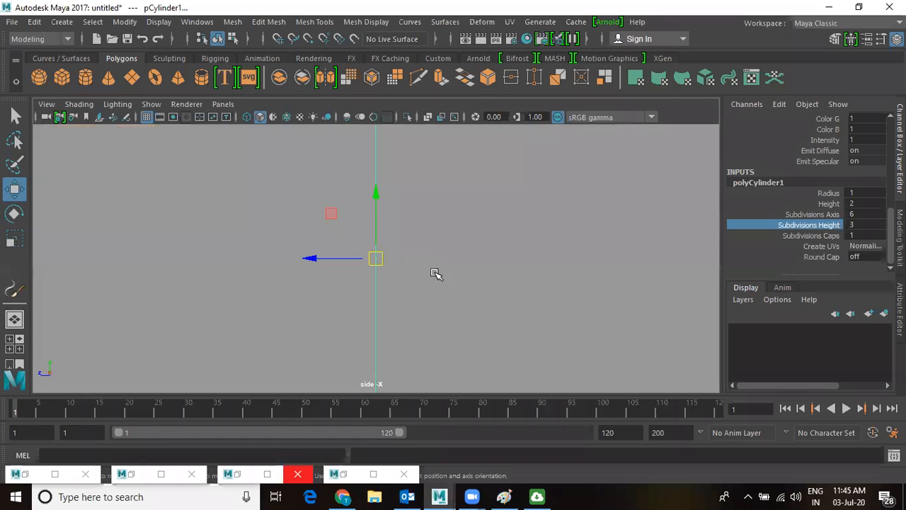
{"action": "scroll", "coordinate": [456, 283], "scroll_direction": "down", "scroll_amount": 3}
{"action": "scroll", "coordinate": [424, 294], "scroll_direction": "down", "scroll_amount": 10}
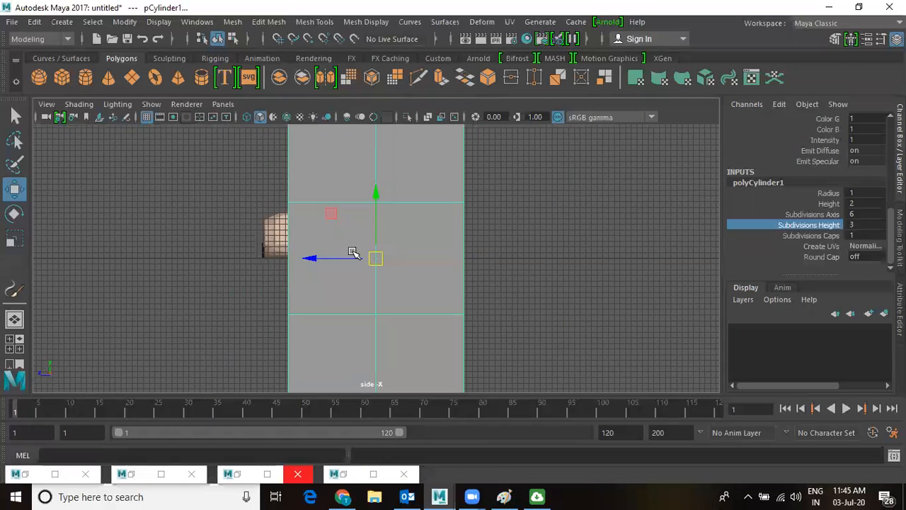
{"action": "scroll", "coordinate": [249, 255], "scroll_direction": "down", "scroll_amount": 4}
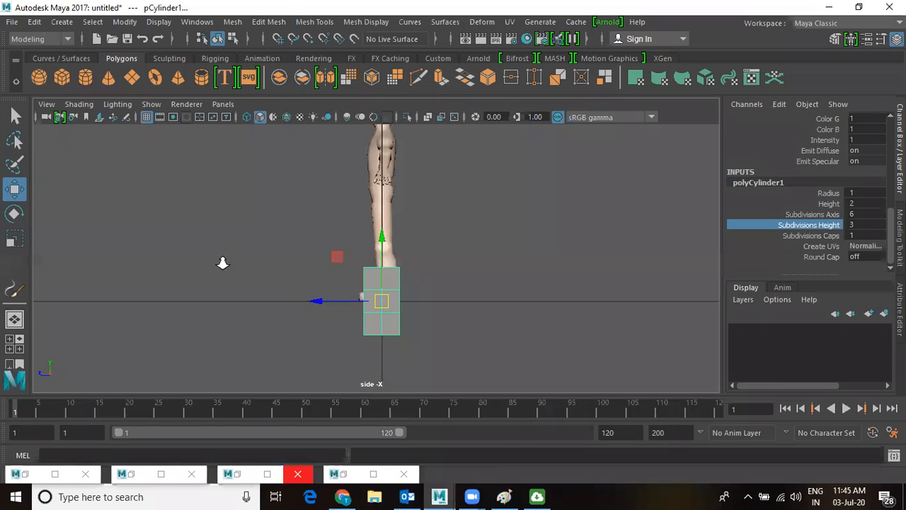
{"action": "left_click_drag", "start_coordinate": [380, 283], "coordinate": [386, 146]}
Shrink the cylinder uniformly beside the robot's hand, leaving it selected.
{"action": "key", "text": "space"}
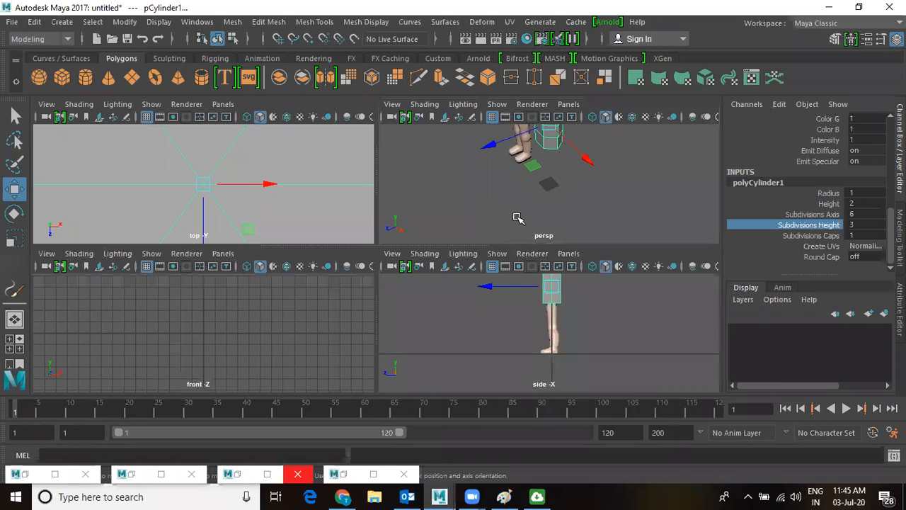
{"action": "left_click_drag", "start_coordinate": [536, 196], "coordinate": [434, 194], "text": "alt"}
{"action": "key", "text": "space"}
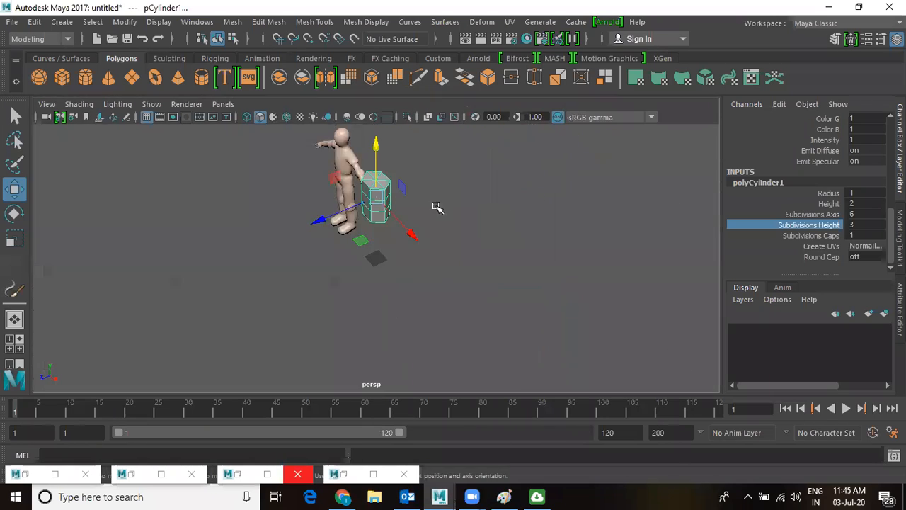
{"action": "scroll", "coordinate": [420, 259], "scroll_direction": "up", "scroll_amount": 5}
{"action": "scroll", "coordinate": [425, 234], "scroll_direction": "down", "scroll_amount": 6}
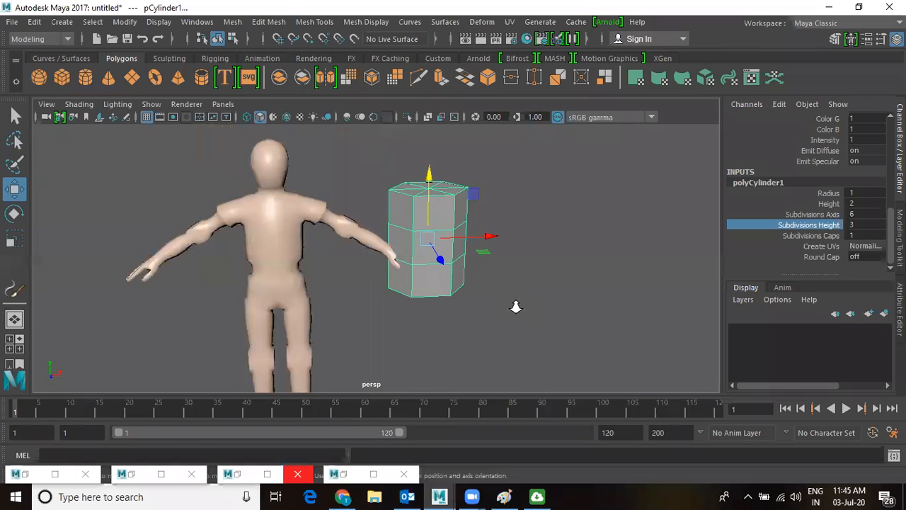
{"action": "key", "text": "r"}
{"action": "left_click_drag", "start_coordinate": [420, 242], "coordinate": [409, 249]}
{"action": "scroll", "coordinate": [510, 290], "scroll_direction": "up", "scroll_amount": 3}
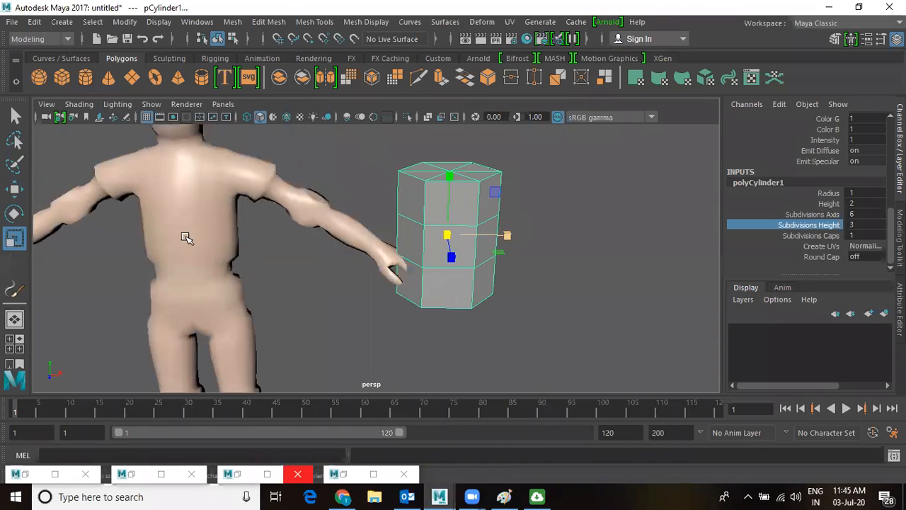
{"action": "left_click", "coordinate": [197, 224]}
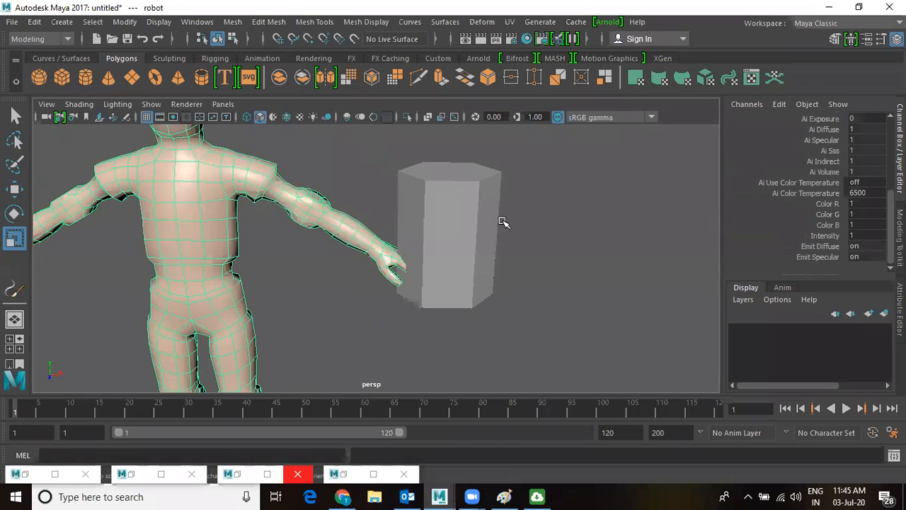
{"action": "left_click", "coordinate": [473, 222]}
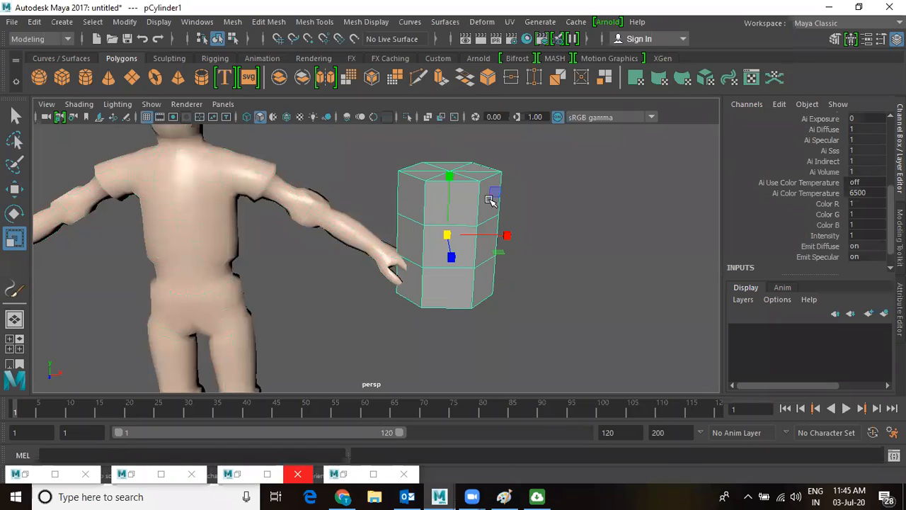
Orbit the perspective view to face the figure and cylinder from the front.
{"action": "left_click_drag", "start_coordinate": [502, 234], "coordinate": [388, 227], "text": "alt"}
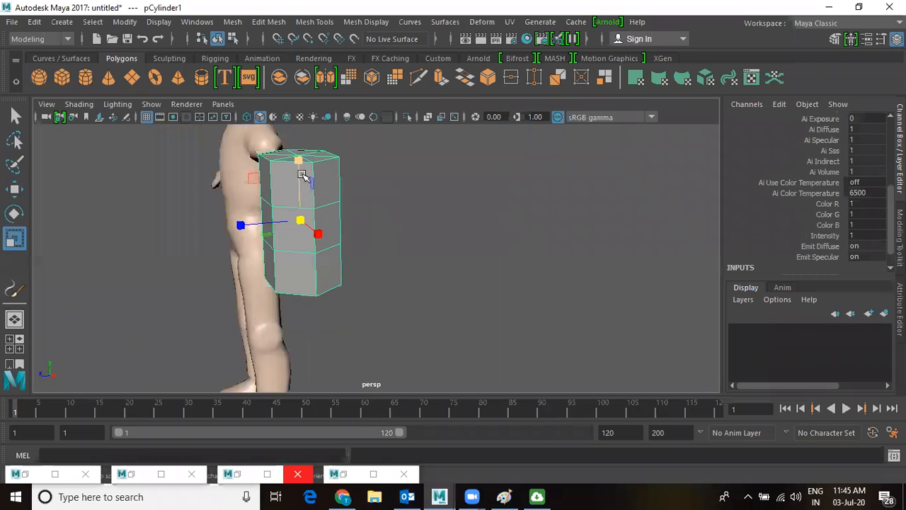
{"action": "left_click_drag", "start_coordinate": [332, 237], "coordinate": [391, 196], "text": "alt"}
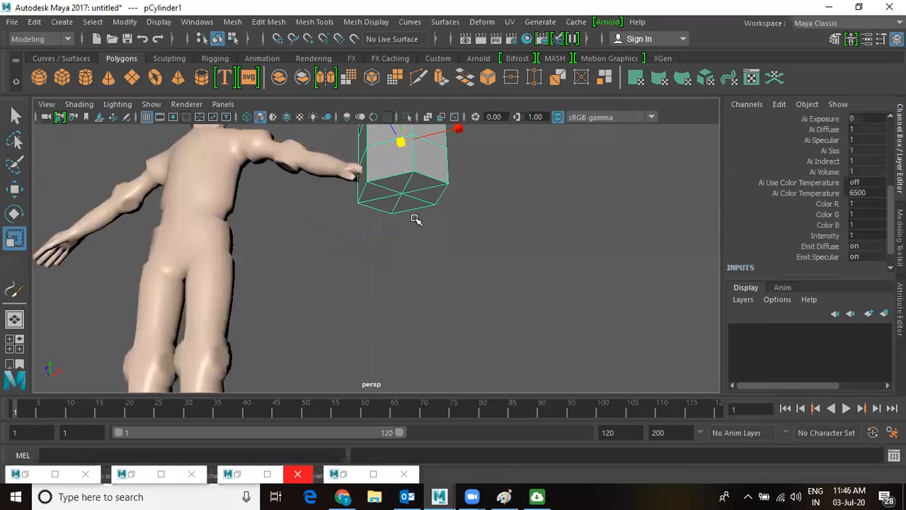
{"action": "left_click_drag", "start_coordinate": [441, 237], "coordinate": [416, 233], "text": "alt"}
{"action": "scroll", "coordinate": [412, 225], "scroll_direction": "down", "scroll_amount": 1}
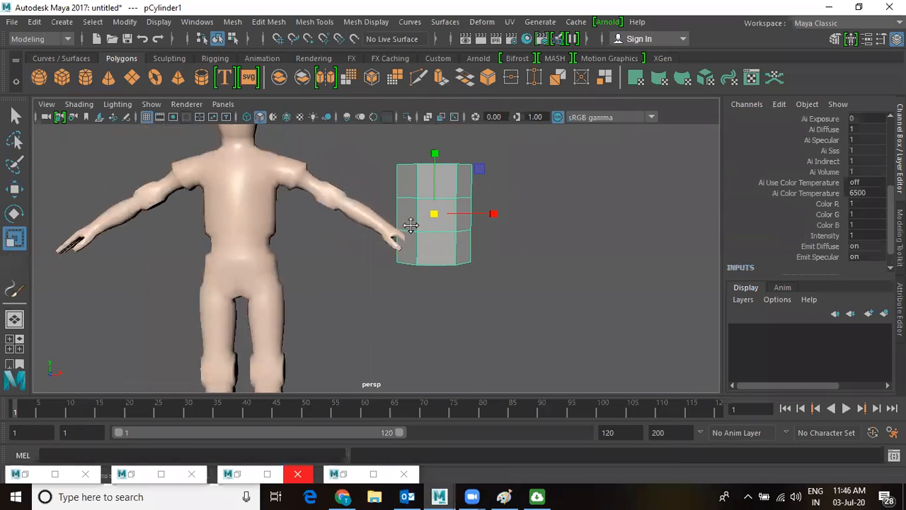
{"action": "middle_click_drag", "start_coordinate": [418, 224], "coordinate": [418, 257], "text": "alt"}
{"action": "scroll", "coordinate": [418, 257], "scroll_direction": "up", "scroll_amount": 5}
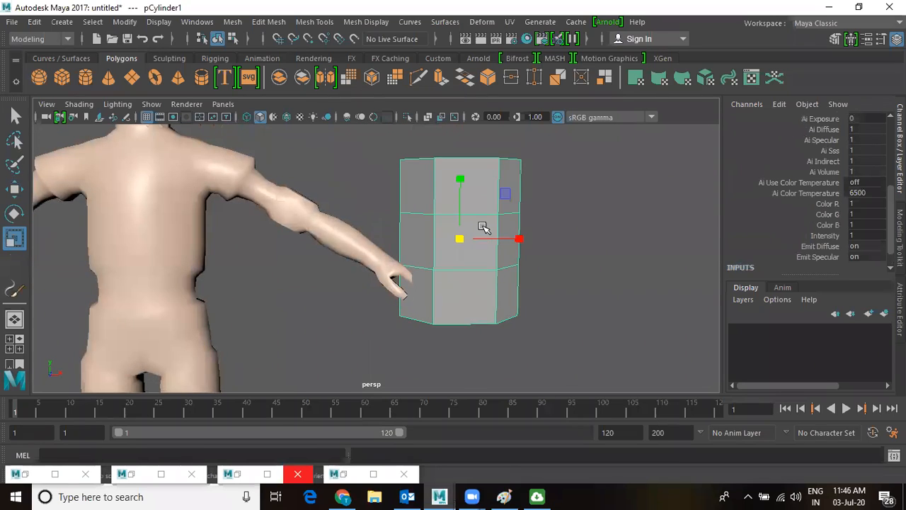
Maximize the front orthographic view and frame it on the cylinder.
{"action": "key", "text": "space"}
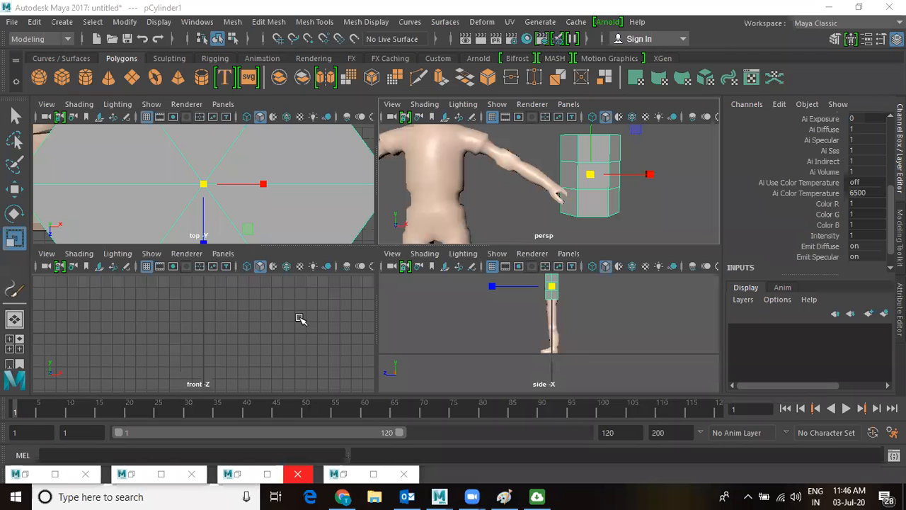
{"action": "scroll", "coordinate": [303, 310], "scroll_direction": "down", "scroll_amount": 1}
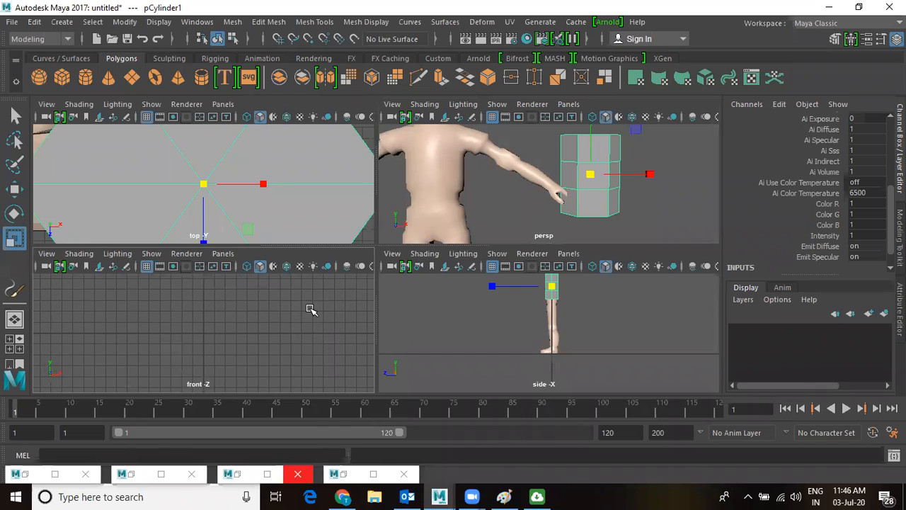
{"action": "key", "text": "space"}
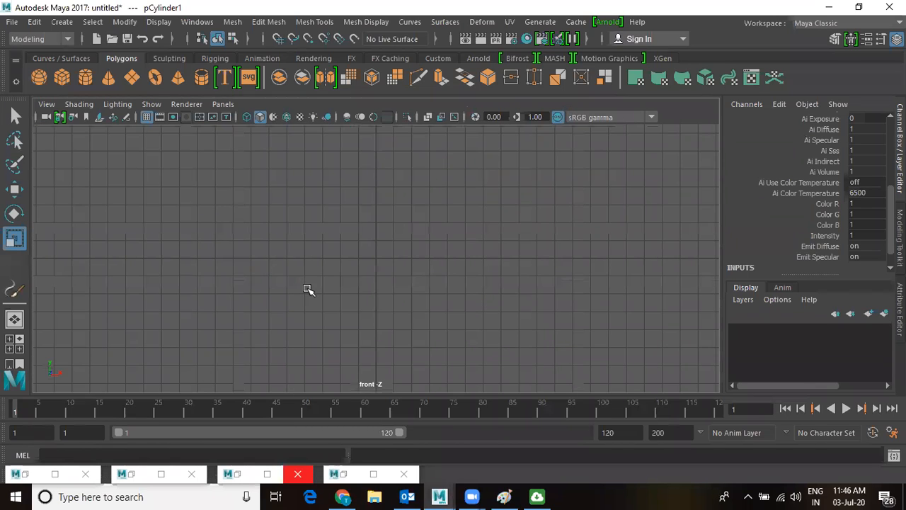
{"action": "key", "text": "f"}
{"action": "scroll", "coordinate": [327, 272], "scroll_direction": "up", "scroll_amount": 1}
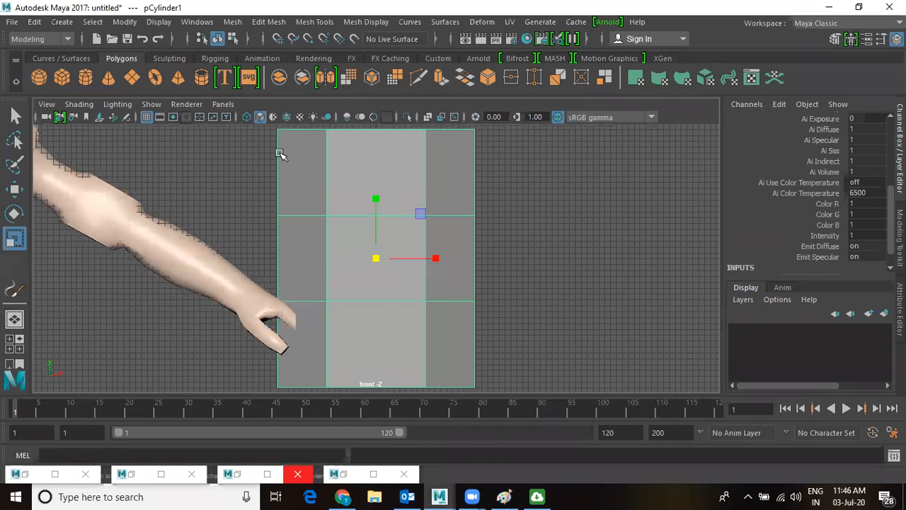
Insert a vertical edge loop (polySplitRing1) through the cylinder's middle with Insert Edge Loop.
{"action": "left_click", "coordinate": [305, 22]}
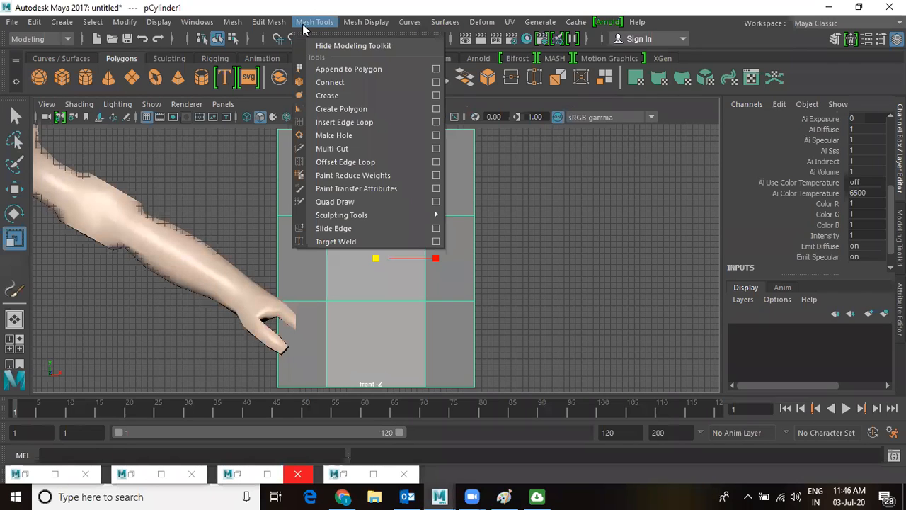
{"action": "left_click", "coordinate": [337, 123]}
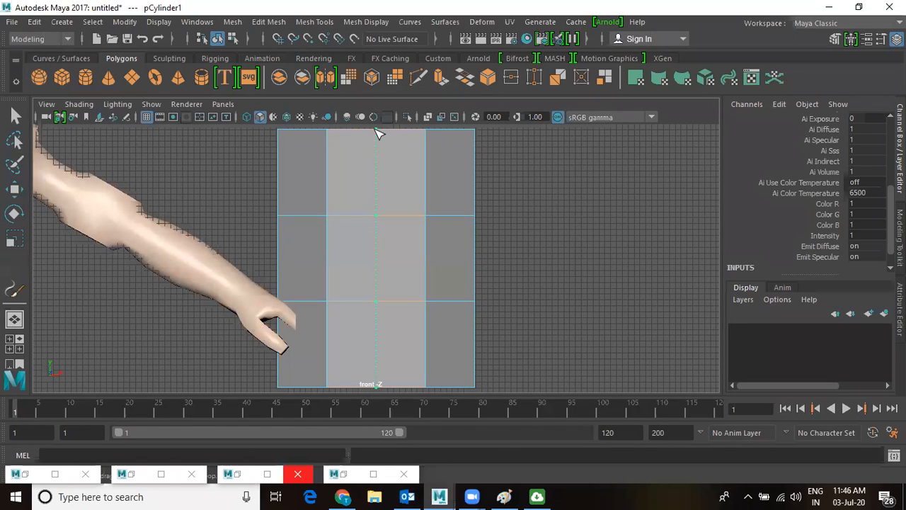
{"action": "left_click", "coordinate": [376, 281]}
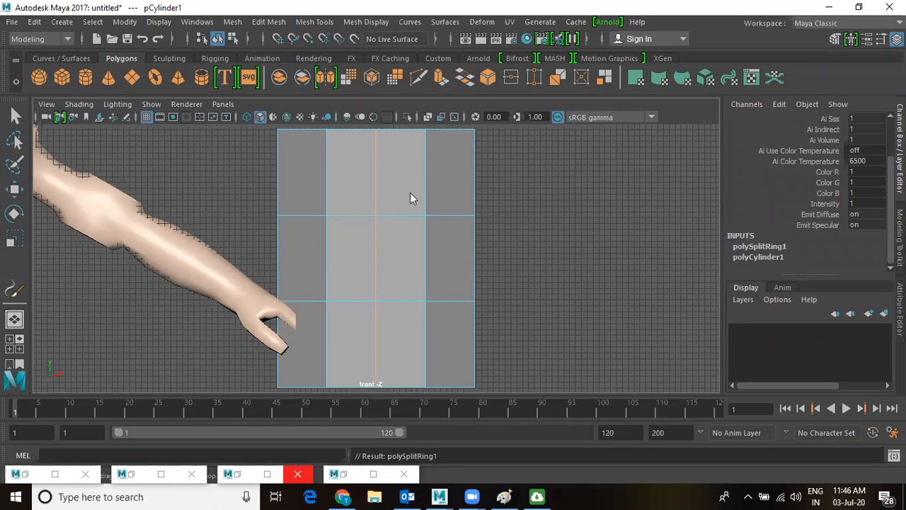
{"action": "scroll", "coordinate": [417, 222], "scroll_direction": "down", "scroll_amount": 1}
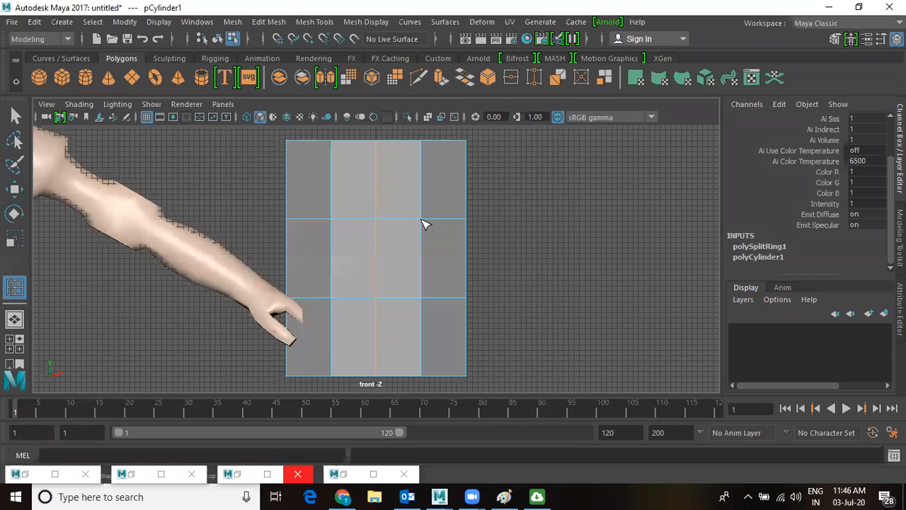
{"action": "left_click", "coordinate": [422, 221]}
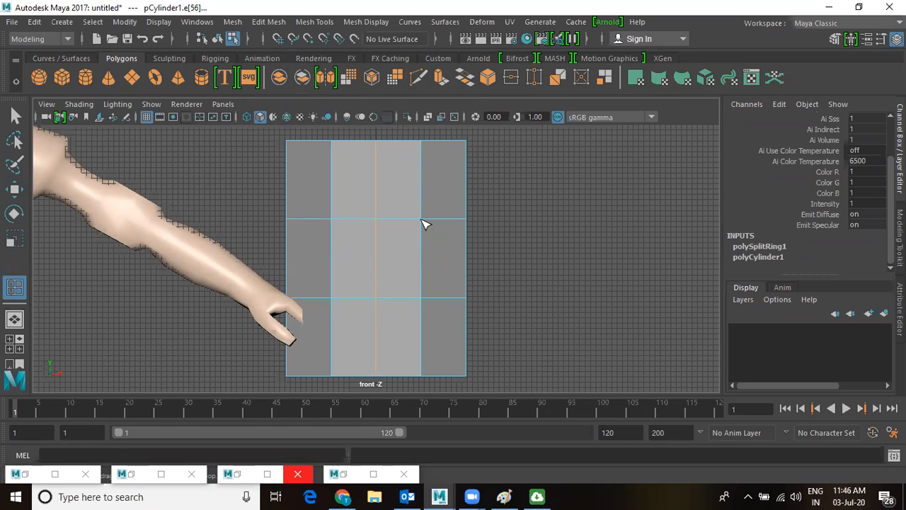
{"action": "scroll", "coordinate": [417, 234], "scroll_direction": "down", "scroll_amount": 2}
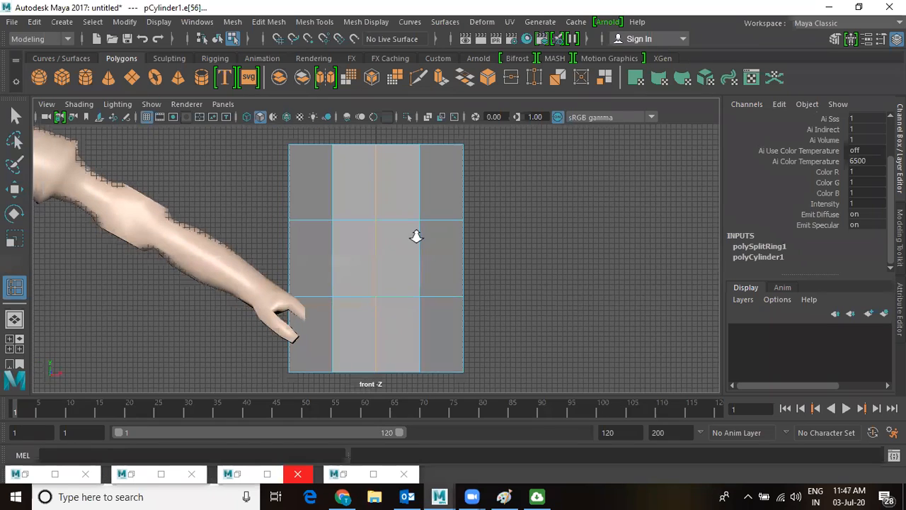
{"action": "key", "text": "w"}
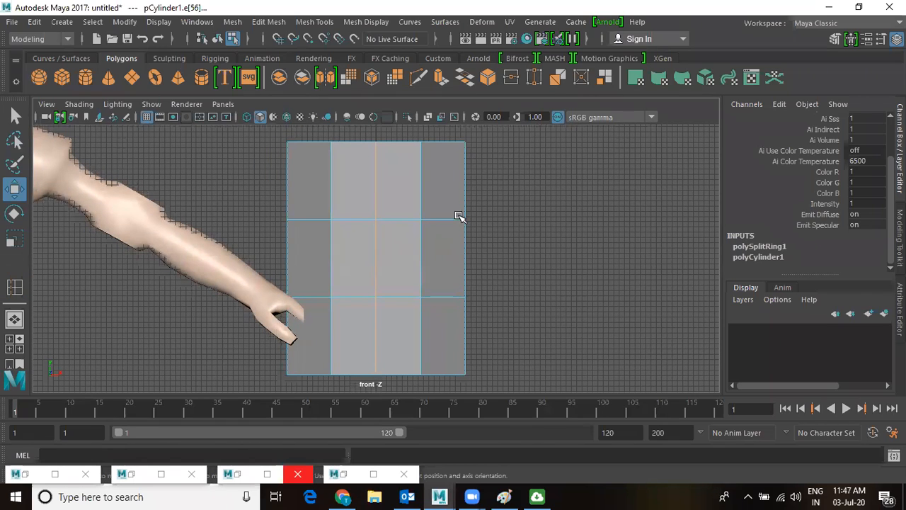
{"action": "key", "text": "space"}
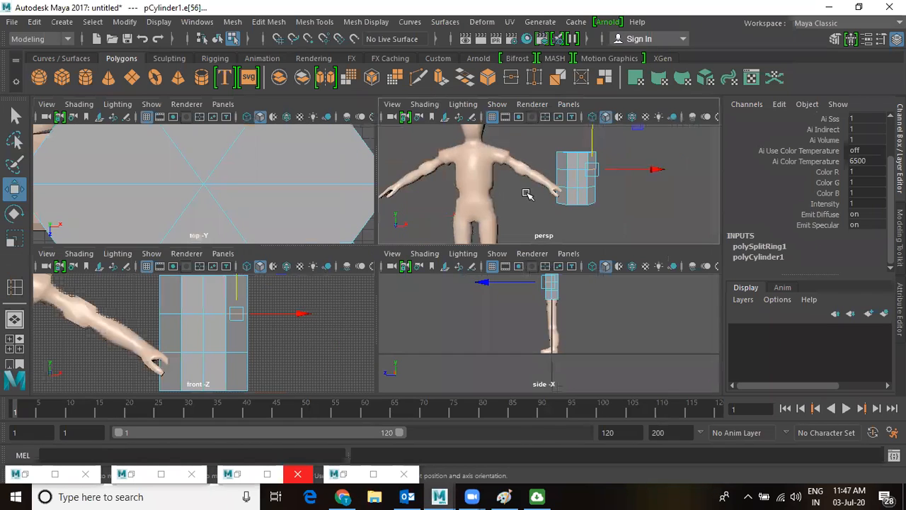
{"action": "key", "text": "space"}
Reuse the edge loop tool to add polySplitRing2 near the cylinder's top.
{"action": "left_click_drag", "start_coordinate": [585, 214], "coordinate": [401, 293], "text": "alt"}
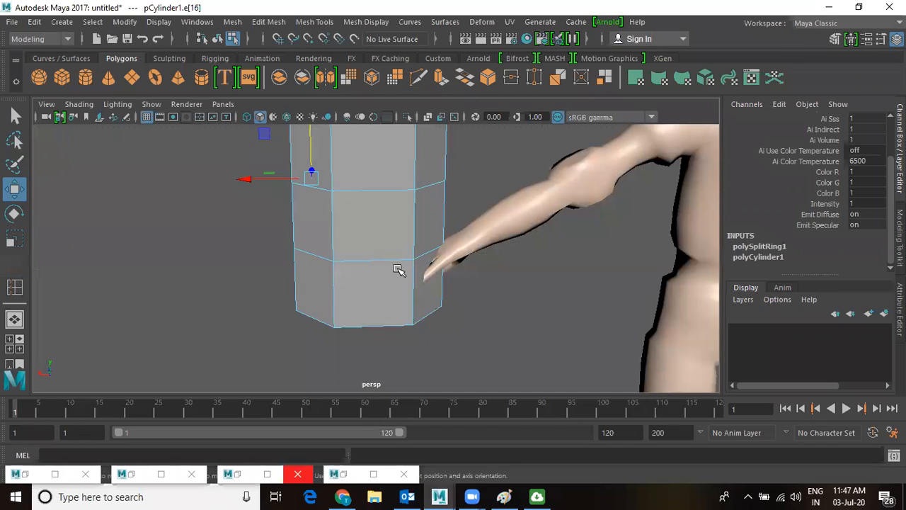
{"action": "key", "text": "g"}
{"action": "key", "text": "f"}
{"action": "left_click", "coordinate": [383, 168]}
{"action": "key", "text": "w"}
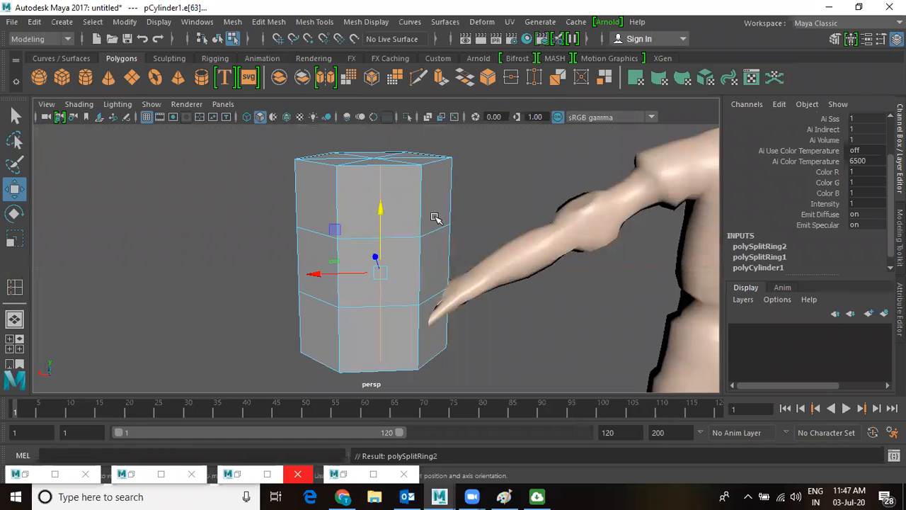
{"action": "left_click_drag", "start_coordinate": [399, 189], "coordinate": [442, 276], "text": "alt"}
{"action": "key", "text": "space"}
{"action": "key", "text": "space"}
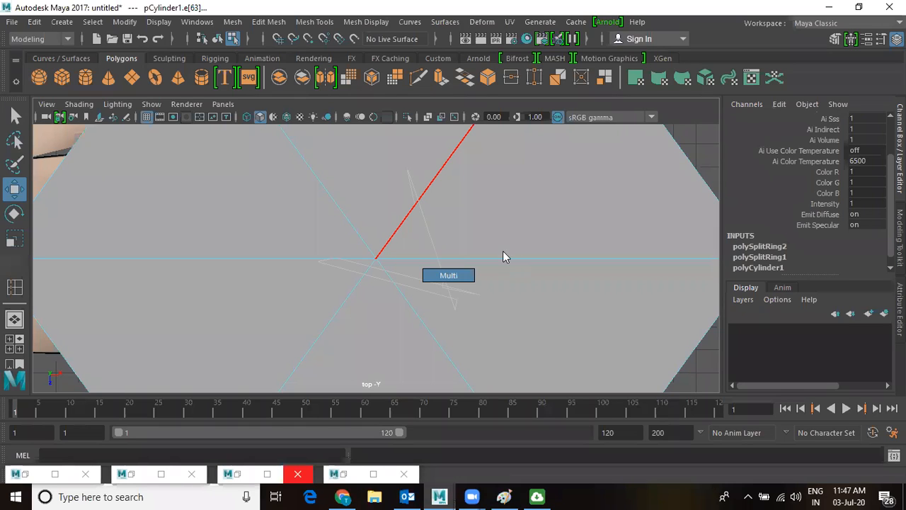
Marquee-select the top cap's spoke edges in the top view and delete them.
{"action": "left_click", "coordinate": [495, 294]}
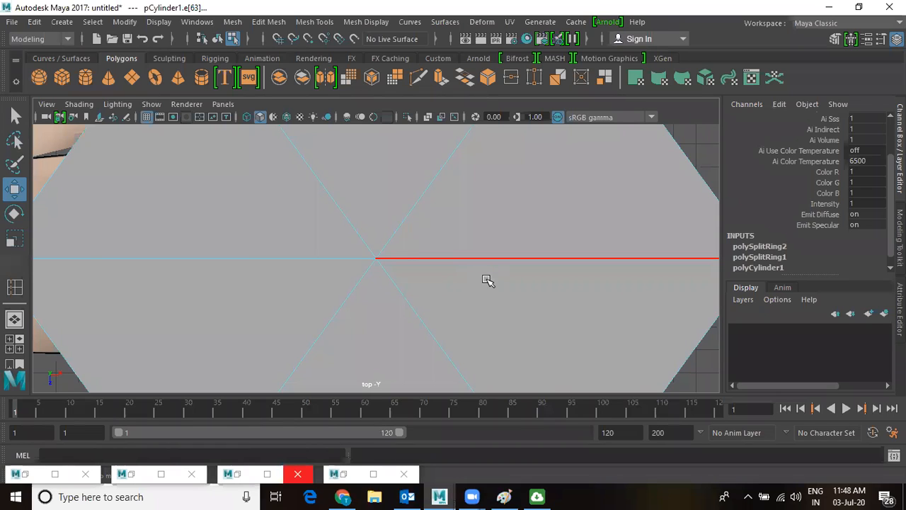
{"action": "scroll", "coordinate": [489, 283], "scroll_direction": "down", "scroll_amount": 1}
{"action": "key", "text": "F11"}
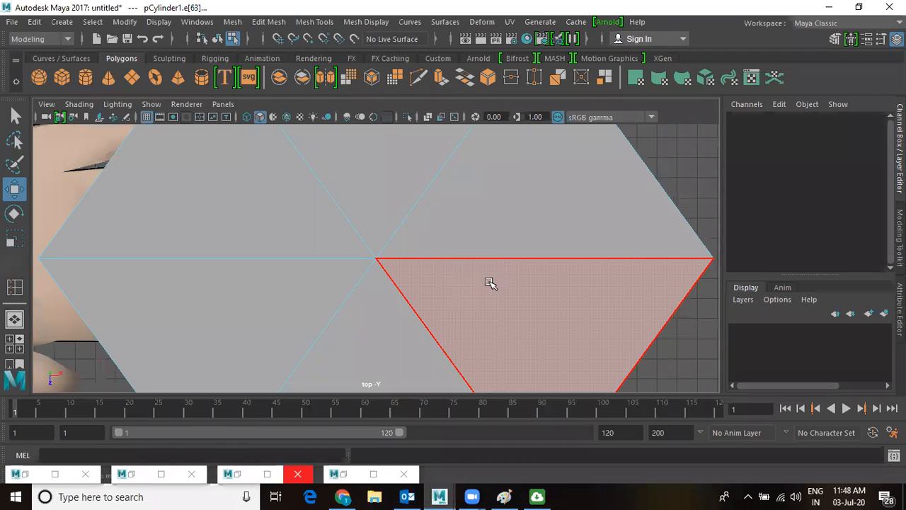
{"action": "scroll", "coordinate": [434, 283], "scroll_direction": "down", "scroll_amount": 6}
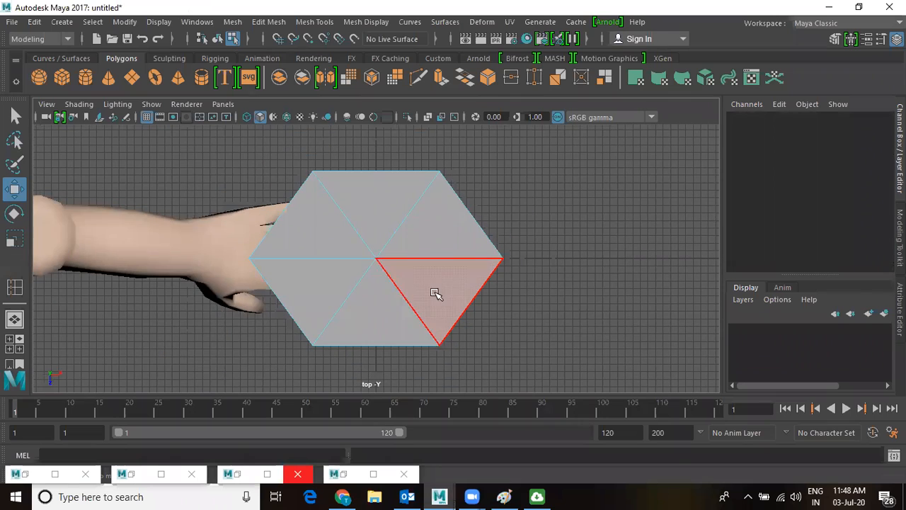
{"action": "right_click_drag", "start_coordinate": [396, 264], "coordinate": [361, 219]}
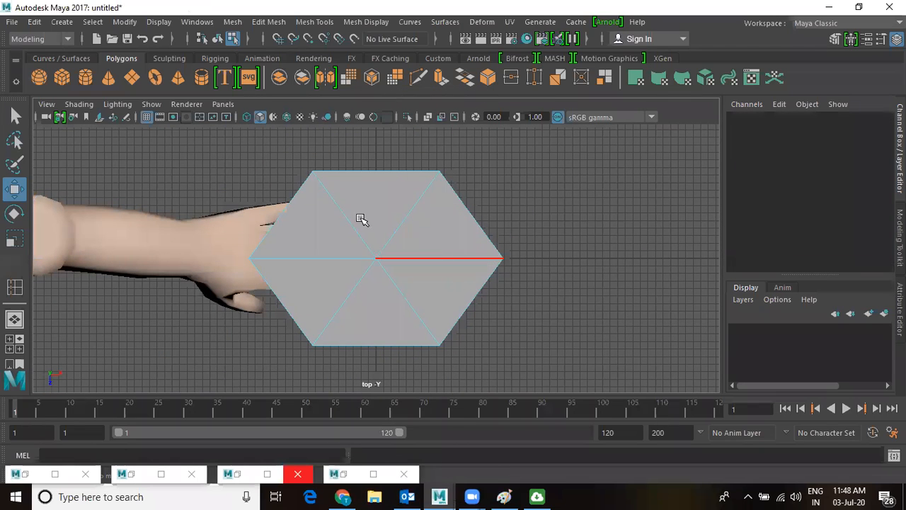
{"action": "left_click_drag", "start_coordinate": [349, 245], "coordinate": [411, 285]}
{"action": "key", "text": "Delete"}
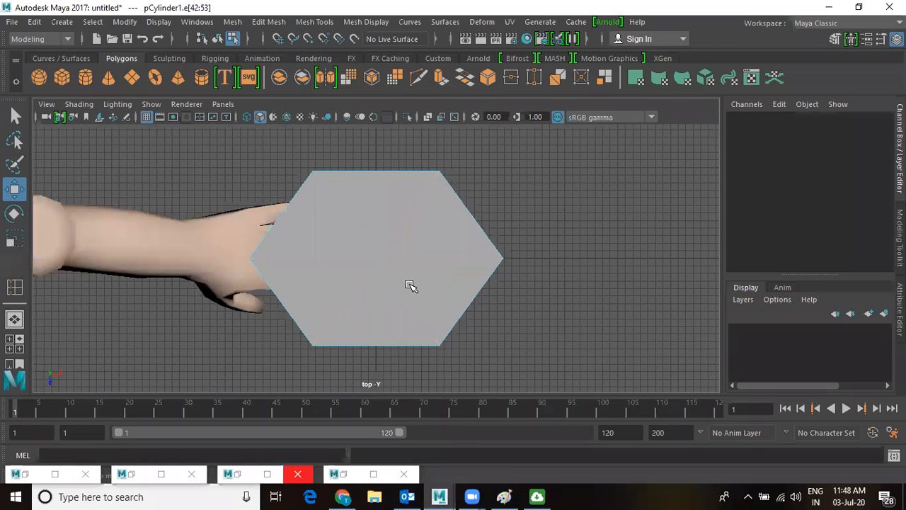
{"action": "key", "text": "space"}
{"action": "key", "text": "space"}
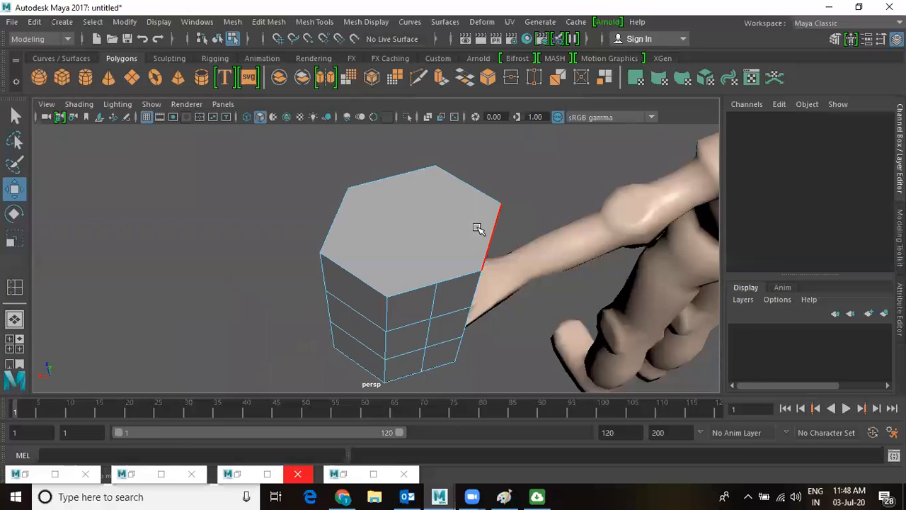
{"action": "scroll", "coordinate": [460, 245], "scroll_direction": "up", "scroll_amount": 2}
Cut straight across the top hexagonal face with Multi-Cut.
{"action": "left_click", "coordinate": [300, 24]}
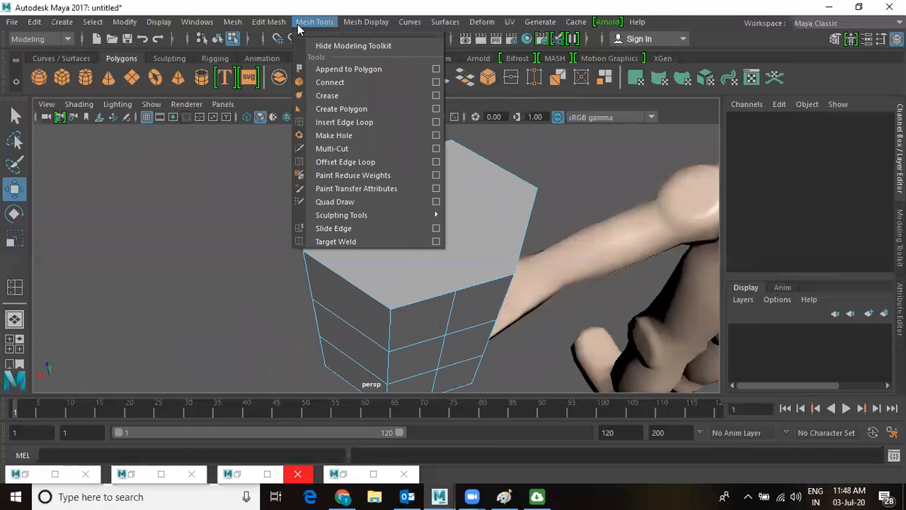
{"action": "left_click", "coordinate": [332, 149]}
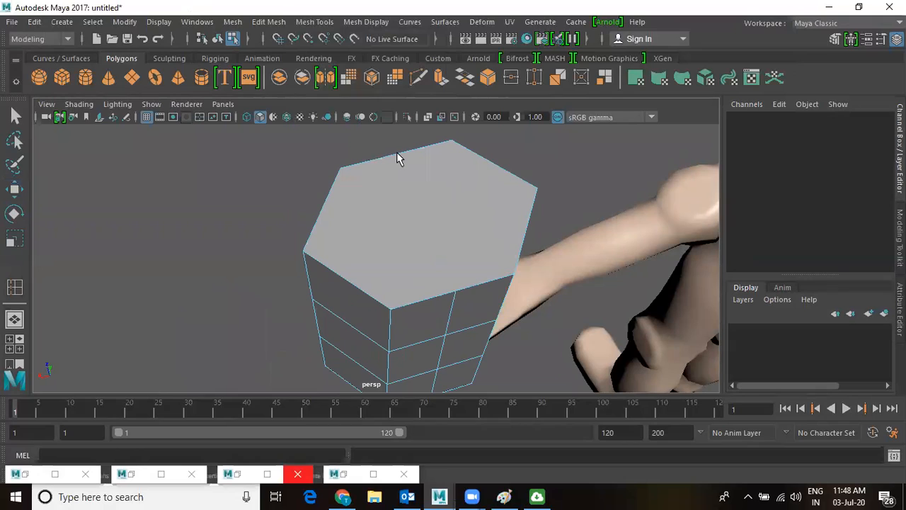
{"action": "left_click", "coordinate": [455, 291]}
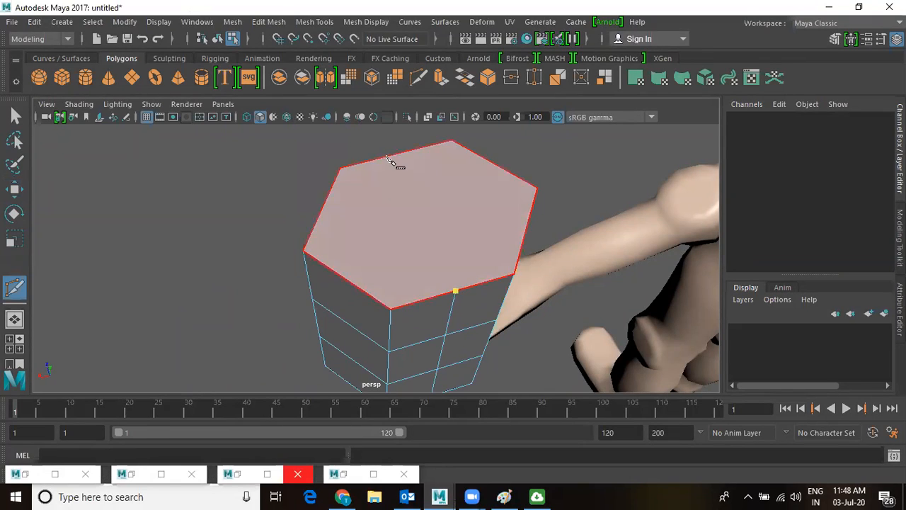
{"action": "left_click", "coordinate": [396, 155]}
{"action": "right_click", "coordinate": [477, 311]}
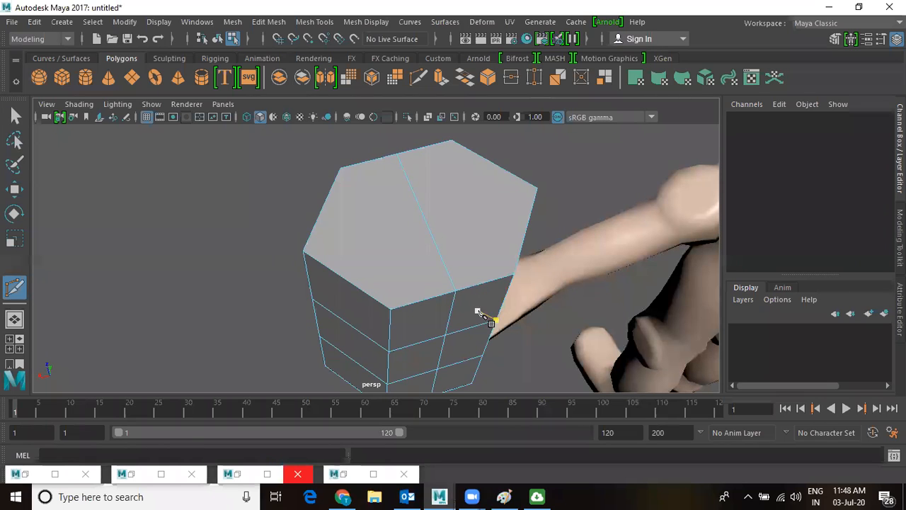
Orbit to the opposite end cap and cut across it the same way.
{"action": "left_click_drag", "start_coordinate": [480, 266], "coordinate": [495, 195], "text": "alt"}
{"action": "left_click_drag", "start_coordinate": [536, 284], "coordinate": [485, 262], "text": "alt"}
{"action": "left_click", "coordinate": [495, 171]}
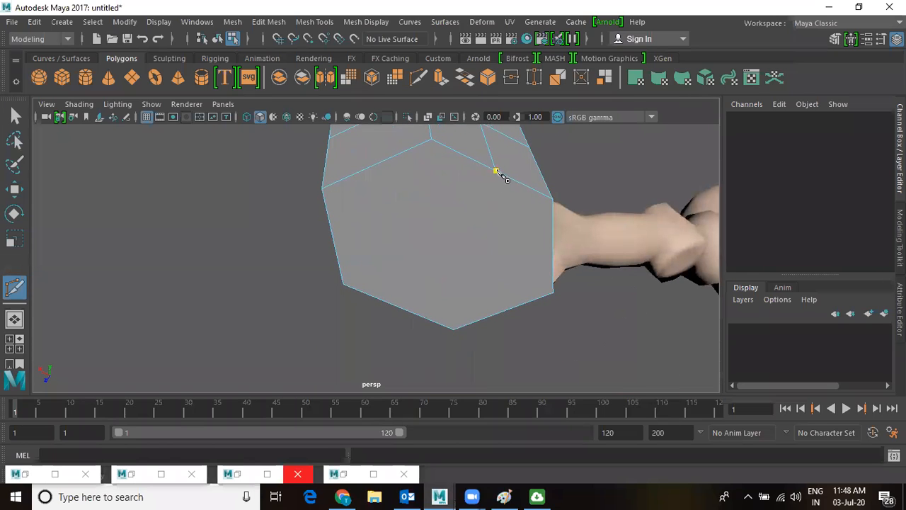
{"action": "left_click", "coordinate": [399, 308]}
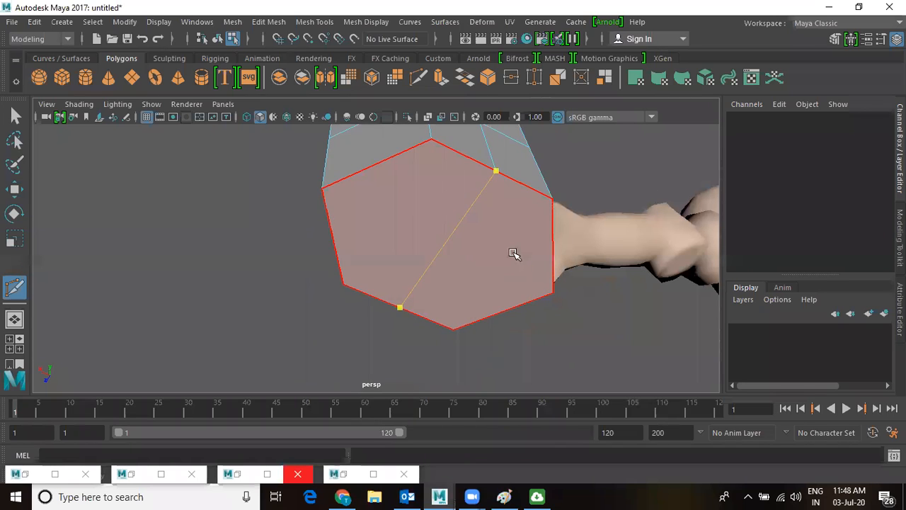
{"action": "key", "text": "w"}
{"action": "left_click", "coordinate": [461, 224]}
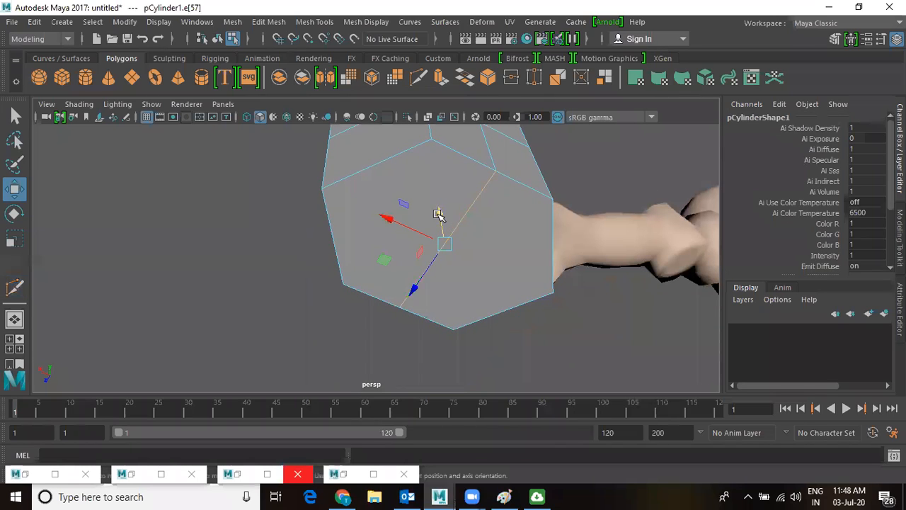
Check the new cut edge across views, then select the cylinder's top cap face.
{"action": "key", "text": "space"}
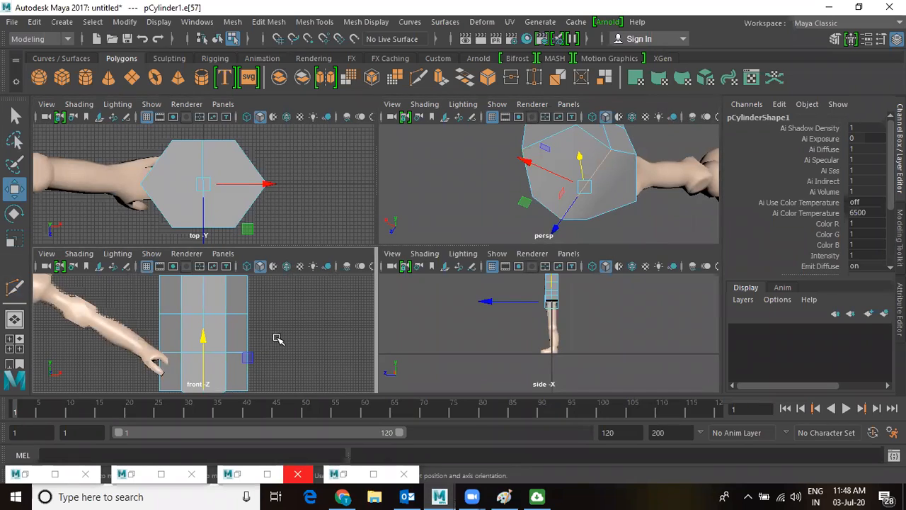
{"action": "key", "text": "f"}
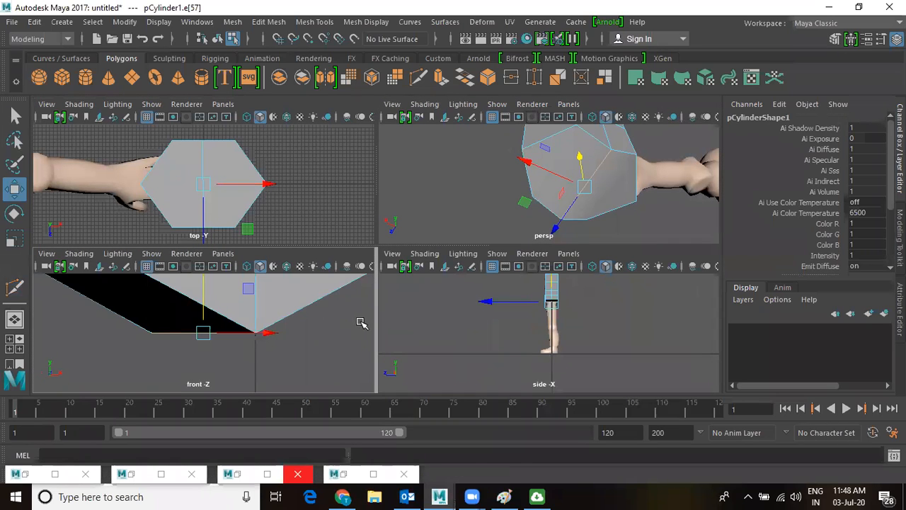
{"action": "key", "text": "space"}
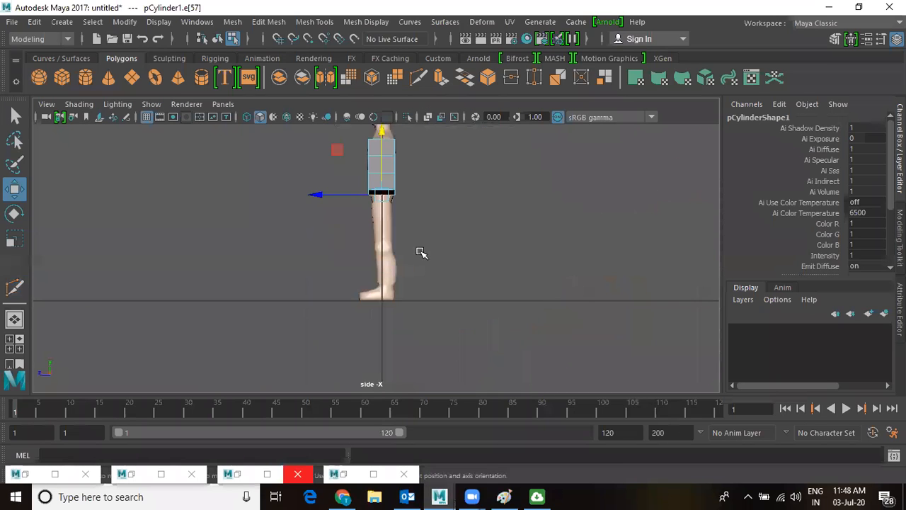
{"action": "key", "text": "space"}
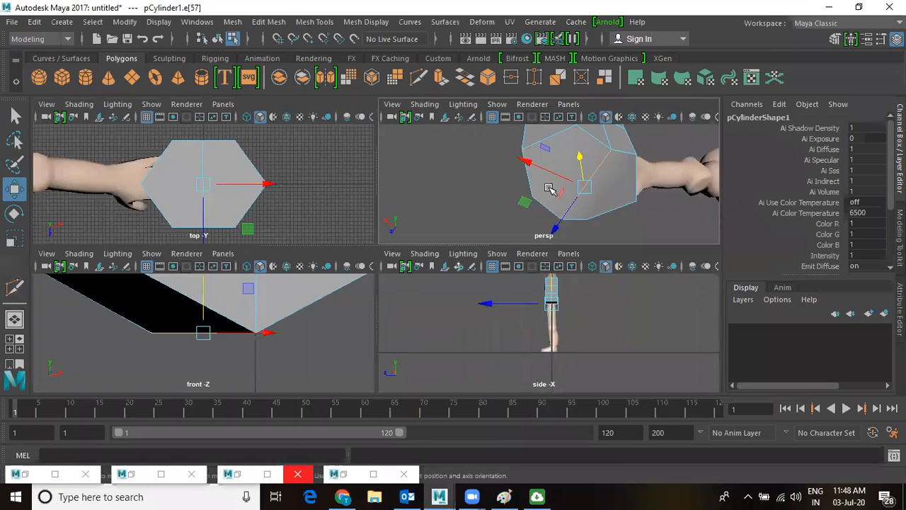
{"action": "key", "text": "space"}
{"action": "left_click_drag", "start_coordinate": [494, 279], "coordinate": [472, 262], "text": "alt"}
{"action": "right_click_drag", "start_coordinate": [471, 261], "coordinate": [464, 158]}
{"action": "left_click", "coordinate": [429, 256]}
{"action": "left_click", "coordinate": [413, 245]}
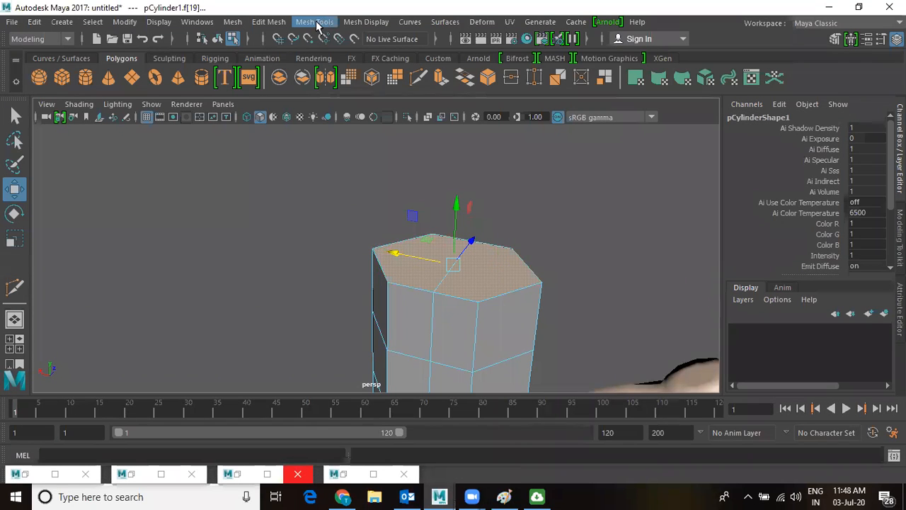
Extrude the cylinder's top face, scale it inward and raise it.
{"action": "left_click", "coordinate": [268, 22]}
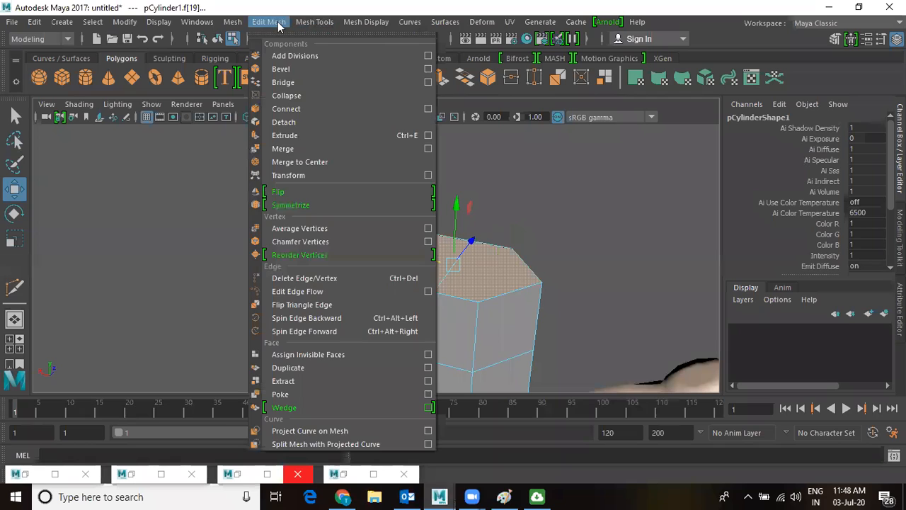
{"action": "left_click", "coordinate": [303, 135]}
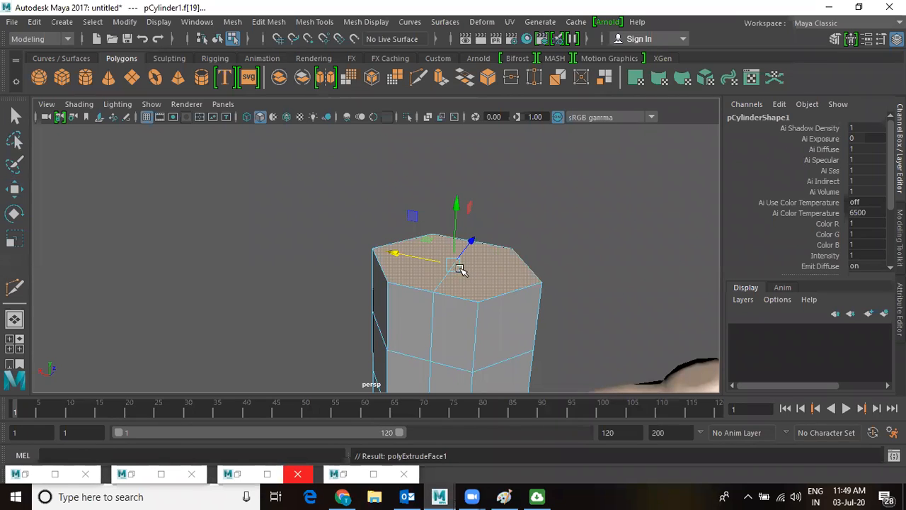
{"action": "key", "text": "t"}
{"action": "key", "text": "r"}
{"action": "right_click_drag", "start_coordinate": [478, 280], "coordinate": [538, 307], "text": "alt"}
{"action": "left_click_drag", "start_coordinate": [474, 268], "coordinate": [397, 296]}
{"action": "key", "text": "w"}
{"action": "left_click_drag", "start_coordinate": [476, 210], "coordinate": [479, 197]}
{"action": "left_click_drag", "start_coordinate": [514, 281], "coordinate": [461, 273], "text": "alt"}
Extrude the top face again, pull it upward into a neck and tilt it.
{"action": "key", "text": "ctrl+e"}
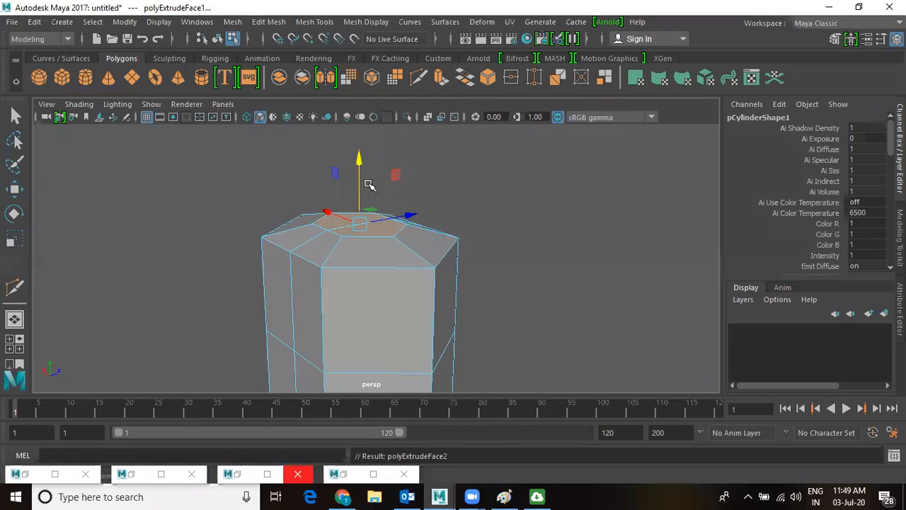
{"action": "left_click_drag", "start_coordinate": [348, 175], "coordinate": [348, 161]}
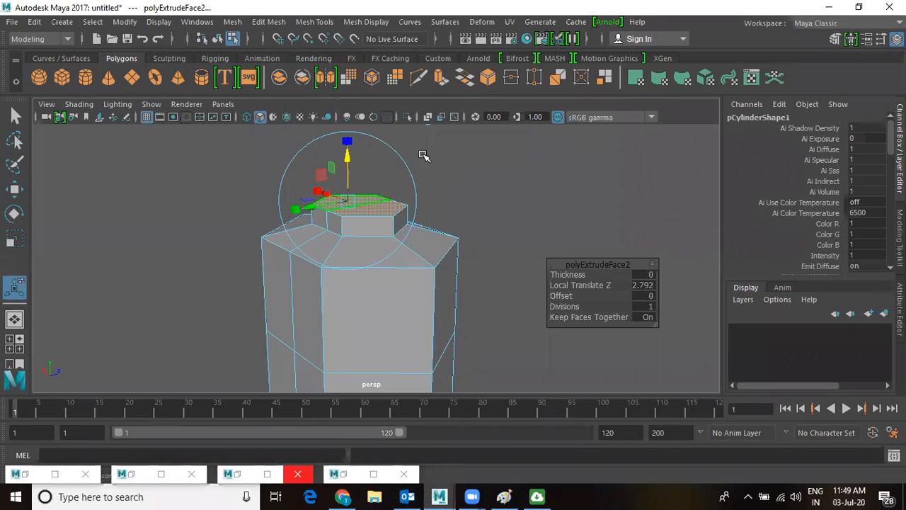
{"action": "key", "text": "e"}
{"action": "left_click_drag", "start_coordinate": [328, 174], "coordinate": [332, 167]}
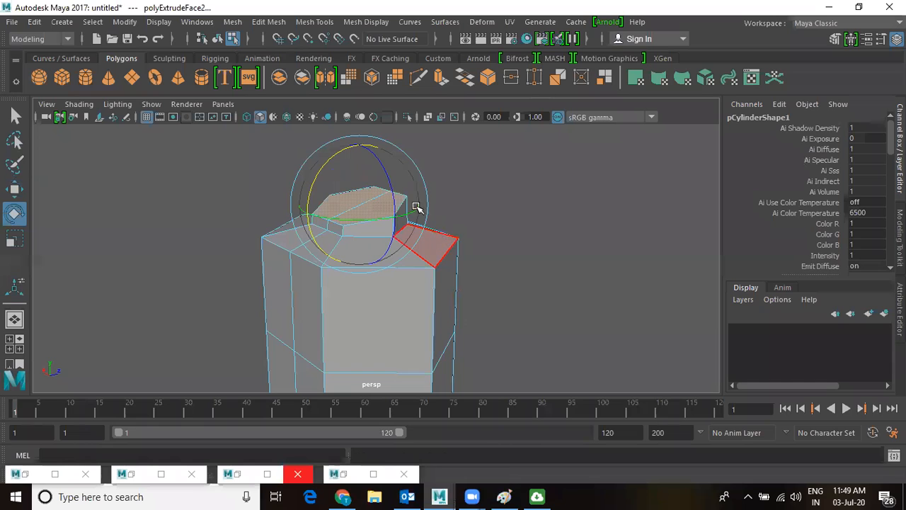
Extrude the top face once more and raise it to about 3.084.
{"action": "key", "text": "ctrl+e"}
{"action": "left_click_drag", "start_coordinate": [334, 157], "coordinate": [340, 150]}
{"action": "left_click_drag", "start_coordinate": [334, 138], "coordinate": [334, 140]}
{"action": "key", "text": "w"}
{"action": "left_click_drag", "start_coordinate": [398, 263], "coordinate": [502, 247], "text": "alt"}
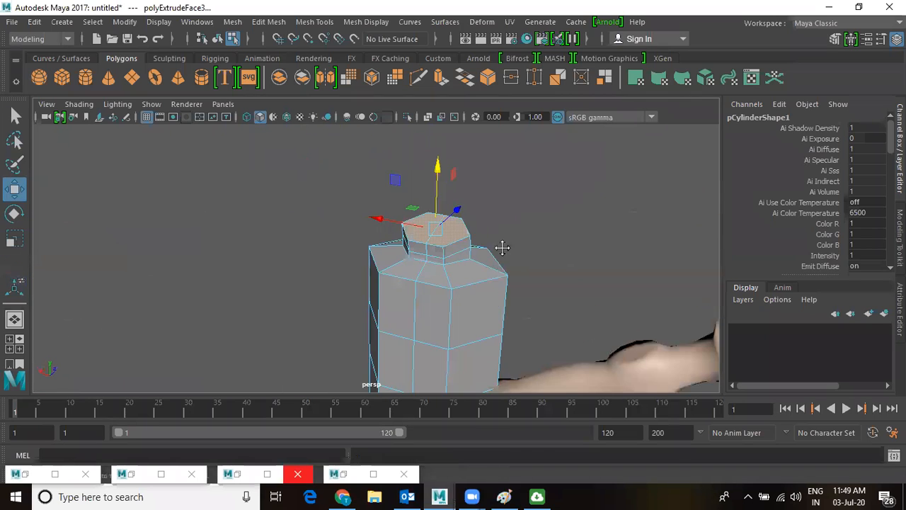
{"action": "middle_click_drag", "start_coordinate": [501, 247], "coordinate": [521, 169], "text": "alt"}
Select two edges on the cylinder's side and move them to reshape the body.
{"action": "scroll", "coordinate": [436, 330], "scroll_direction": "up", "scroll_amount": 4}
{"action": "middle_click_drag", "start_coordinate": [436, 329], "coordinate": [420, 248], "text": "alt"}
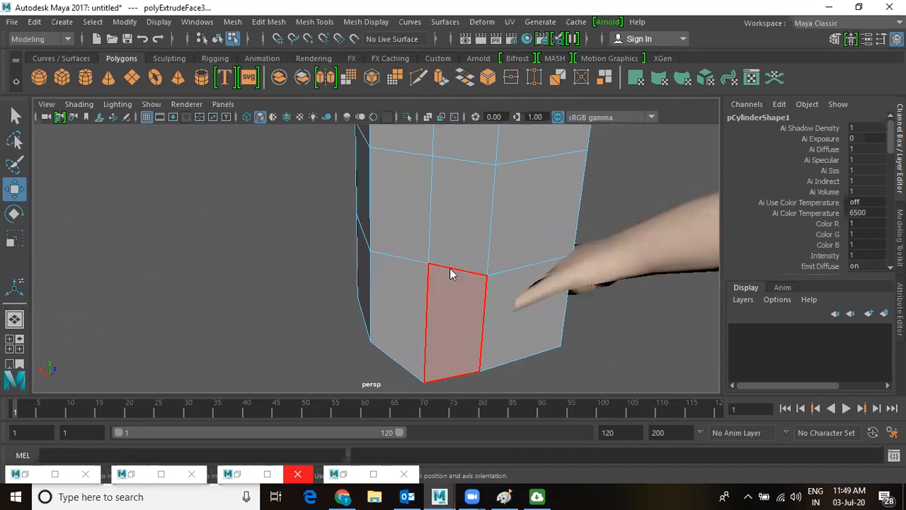
{"action": "right_click", "coordinate": [442, 173]}
{"action": "right_click_drag", "start_coordinate": [442, 174], "coordinate": [442, 170]}
{"action": "left_click", "coordinate": [451, 270]}
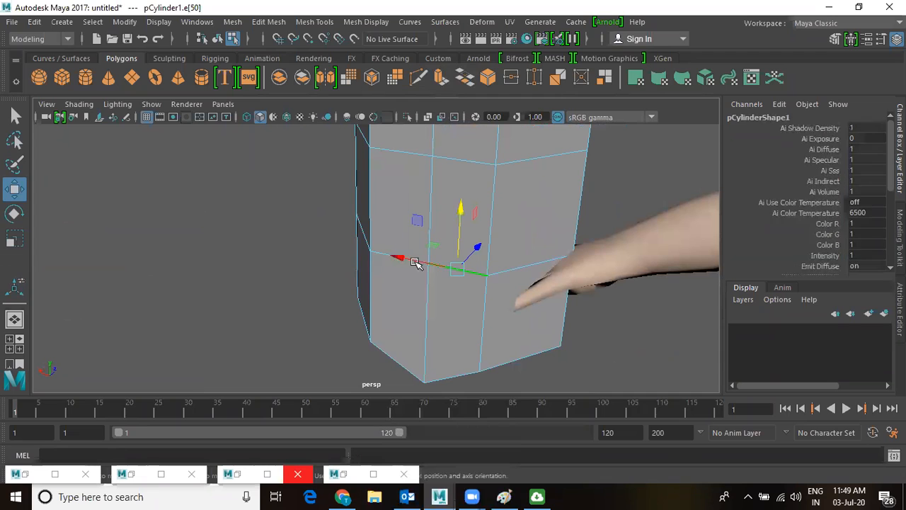
{"action": "left_click", "coordinate": [386, 252], "text": "shift"}
{"action": "left_click_drag", "start_coordinate": [446, 246], "coordinate": [382, 260], "text": "alt"}
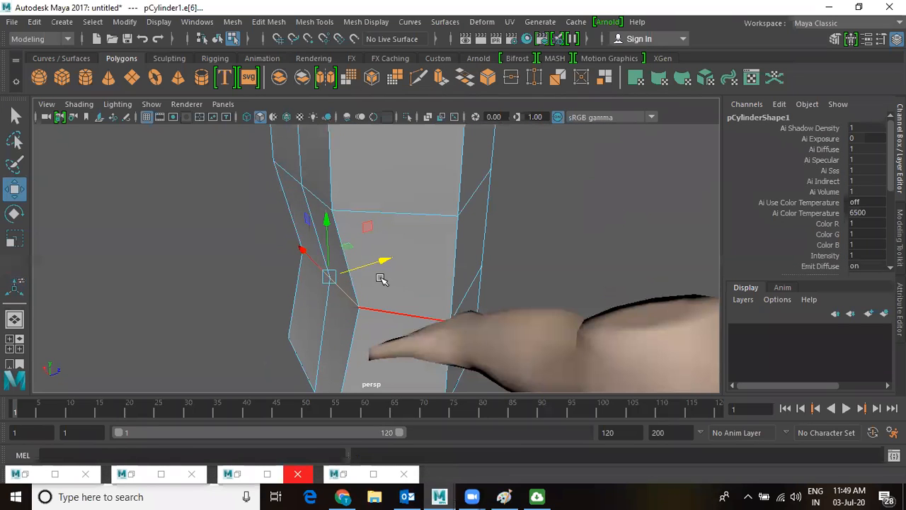
Lower the top shoulder edge along Y and shift it along Z.
{"action": "scroll", "coordinate": [372, 214], "scroll_direction": "down", "scroll_amount": 6}
{"action": "middle_click_drag", "start_coordinate": [377, 213], "coordinate": [448, 288], "text": "alt"}
{"action": "left_click", "coordinate": [391, 237]}
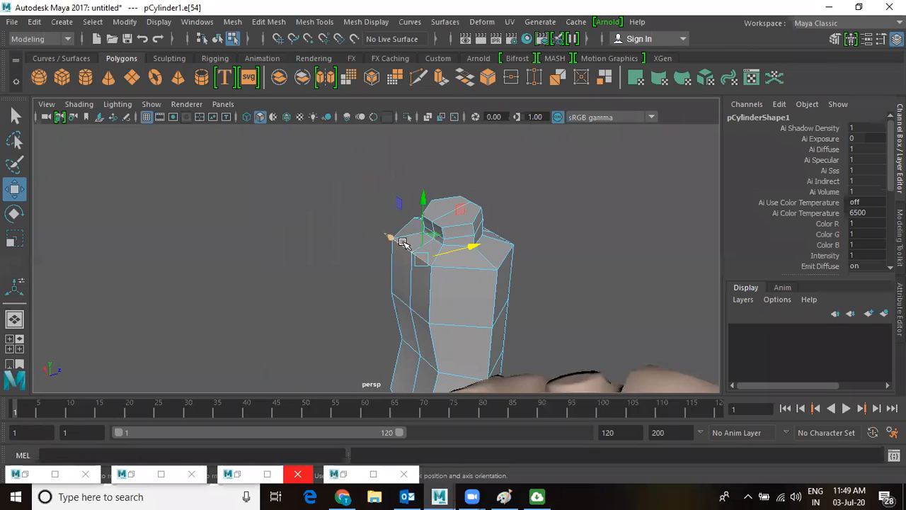
{"action": "scroll", "coordinate": [452, 259], "scroll_direction": "up", "scroll_amount": 5}
{"action": "left_click", "coordinate": [488, 210]}
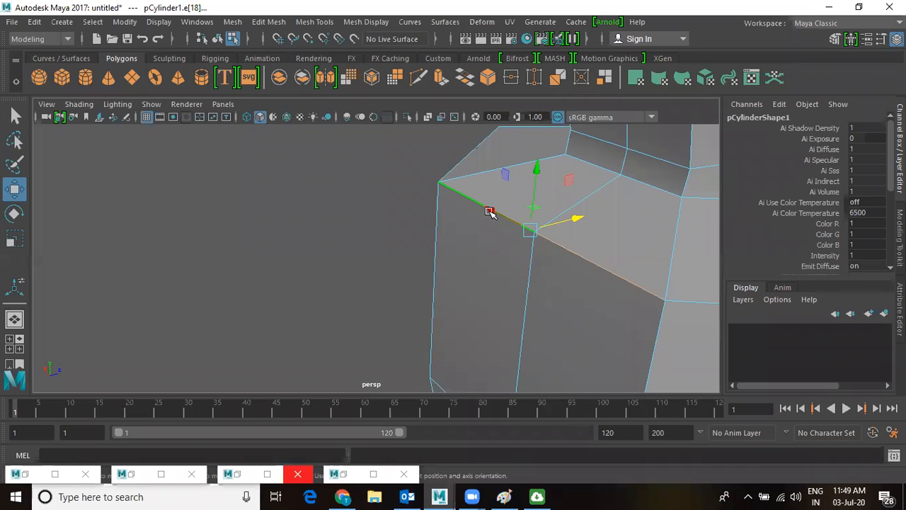
{"action": "scroll", "coordinate": [392, 225], "scroll_direction": "down", "scroll_amount": 4}
{"action": "scroll", "coordinate": [392, 224], "scroll_direction": "down", "scroll_amount": 1}
{"action": "left_click_drag", "start_coordinate": [424, 192], "coordinate": [435, 214]}
{"action": "left_click_drag", "start_coordinate": [471, 262], "coordinate": [480, 263]}
{"action": "left_click_drag", "start_coordinate": [465, 292], "coordinate": [533, 257], "text": "alt"}
In the front view, marquee-select the cylinder's middle ring of edges.
{"action": "key", "text": "space"}
{"action": "key", "text": "space"}
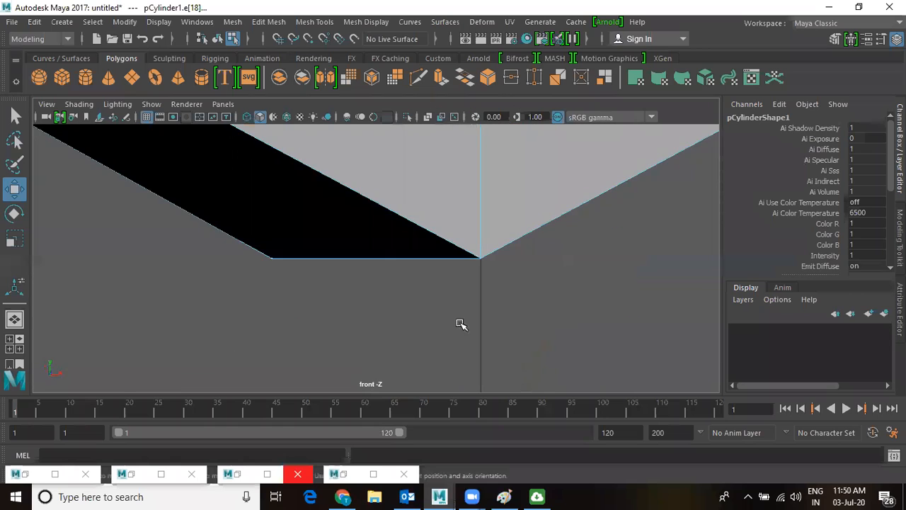
{"action": "scroll", "coordinate": [87, 233], "scroll_direction": "down", "scroll_amount": 4}
{"action": "middle_click_drag", "start_coordinate": [443, 272], "coordinate": [437, 418], "text": "alt"}
{"action": "scroll", "coordinate": [427, 251], "scroll_direction": "down", "scroll_amount": 7}
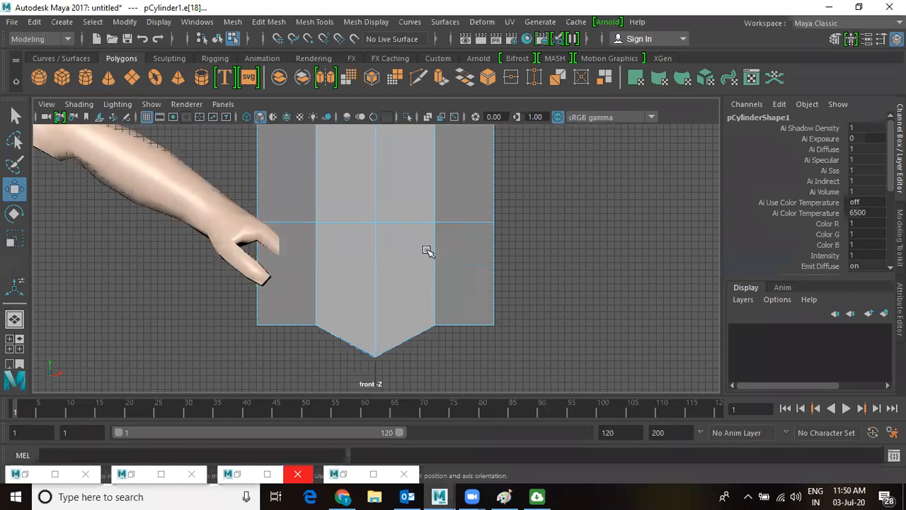
{"action": "scroll", "coordinate": [390, 213], "scroll_direction": "down", "scroll_amount": 3}
{"action": "left_click_drag", "start_coordinate": [300, 252], "coordinate": [455, 300]}
{"action": "right_click_drag", "start_coordinate": [394, 261], "coordinate": [317, 276]}
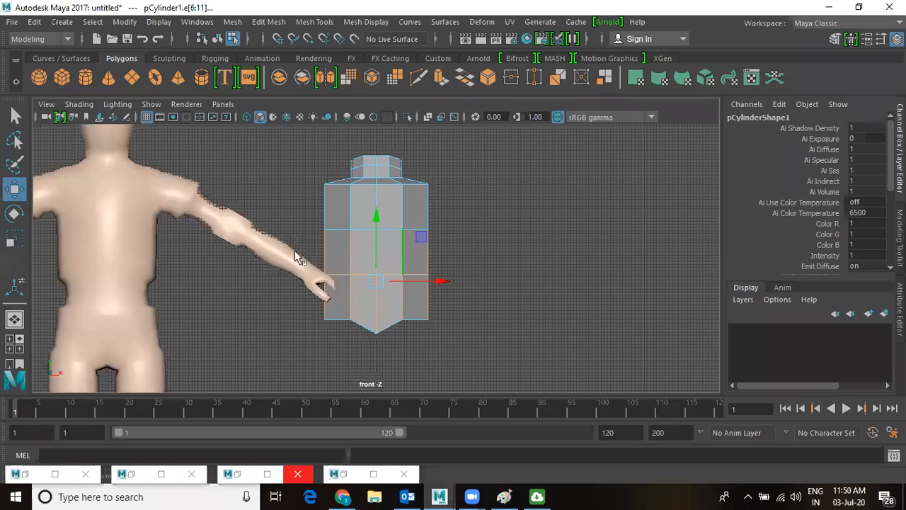
Scale the middle vertex ring inward in X to pinch the waist.
{"action": "key", "text": "F9"}
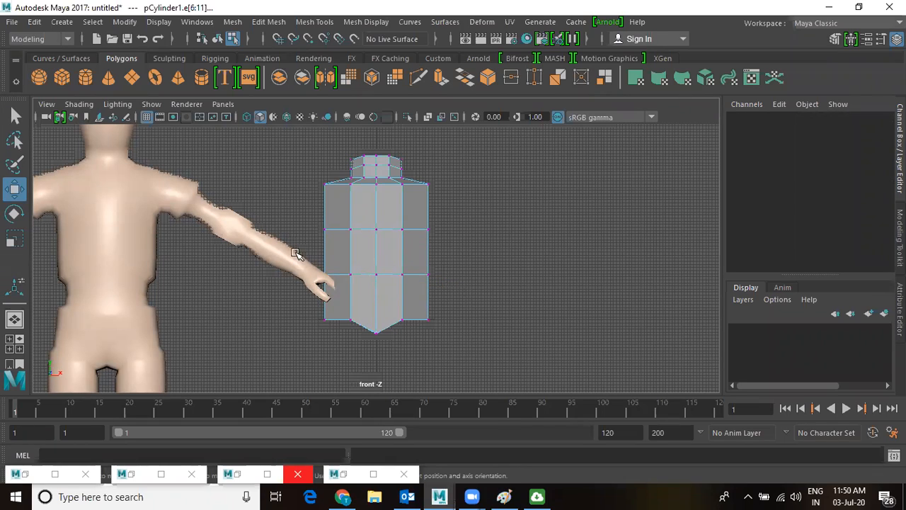
{"action": "left_click_drag", "start_coordinate": [472, 264], "coordinate": [311, 284]}
{"action": "key", "text": "r"}
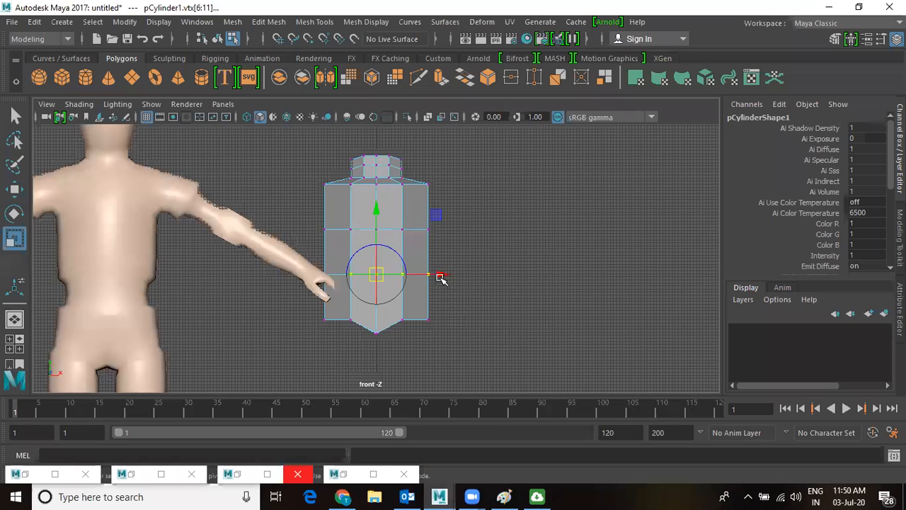
{"action": "key", "text": "d"}
{"action": "left_click_drag", "start_coordinate": [437, 277], "coordinate": [417, 282]}
Lower the two shoulder vertices and the two bottom torso vertices.
{"action": "left_click_drag", "start_coordinate": [307, 168], "coordinate": [337, 196]}
{"action": "left_click_drag", "start_coordinate": [455, 162], "coordinate": [418, 205], "text": "shift"}
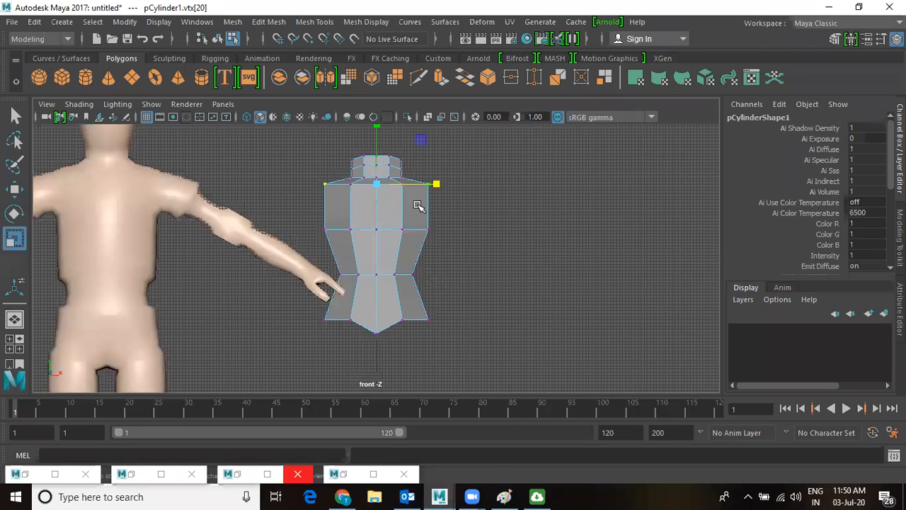
{"action": "key", "text": "w"}
{"action": "left_click_drag", "start_coordinate": [378, 134], "coordinate": [378, 141]}
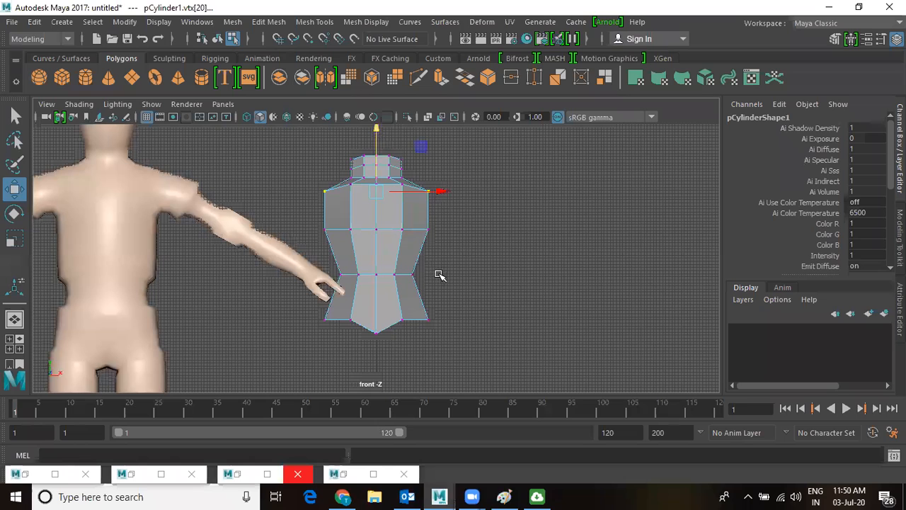
{"action": "middle_click_drag", "start_coordinate": [384, 318], "coordinate": [393, 321], "text": "alt"}
{"action": "left_click_drag", "start_coordinate": [352, 310], "coordinate": [414, 327]}
{"action": "left_click_drag", "start_coordinate": [383, 261], "coordinate": [383, 267]}
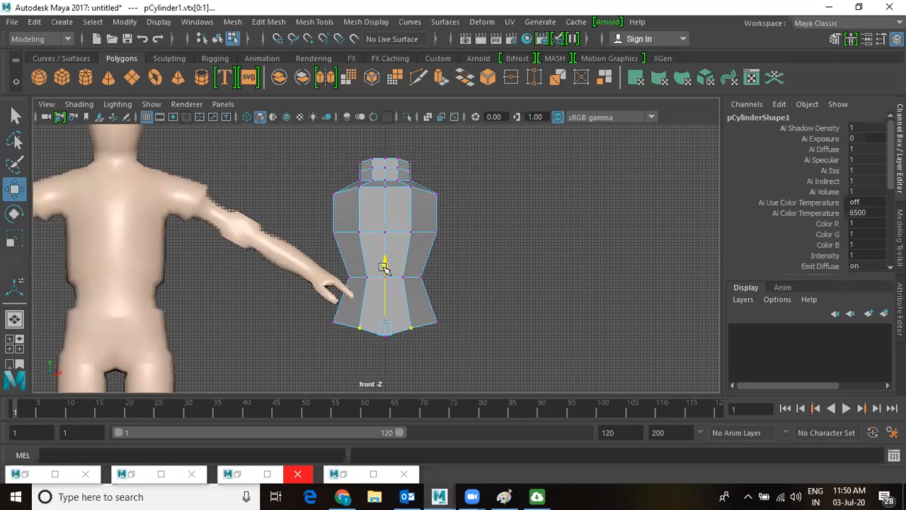
In perspective view, select the torso's side face and front upper face.
{"action": "key", "text": "space"}
{"action": "key", "text": "space"}
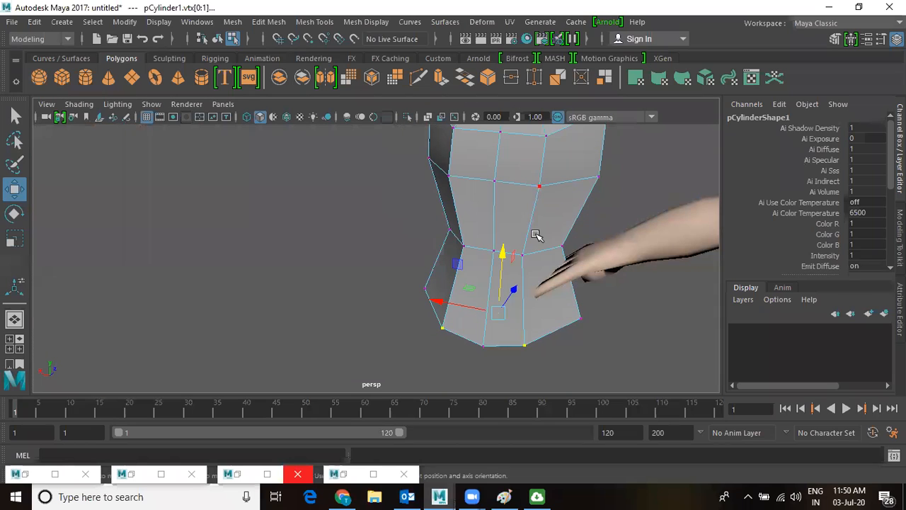
{"action": "left_click_drag", "start_coordinate": [479, 222], "coordinate": [532, 271], "text": "alt"}
{"action": "right_click_drag", "start_coordinate": [531, 271], "coordinate": [531, 151]}
{"action": "left_click", "coordinate": [550, 308]}
{"action": "left_click", "coordinate": [476, 305], "text": "shift"}
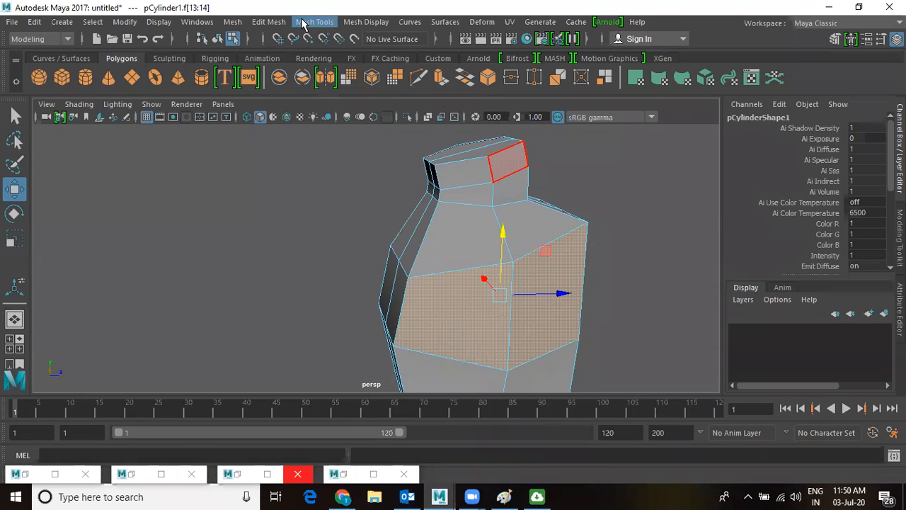
Extrude the two selected upper side faces and scale them down.
{"action": "left_click", "coordinate": [269, 22]}
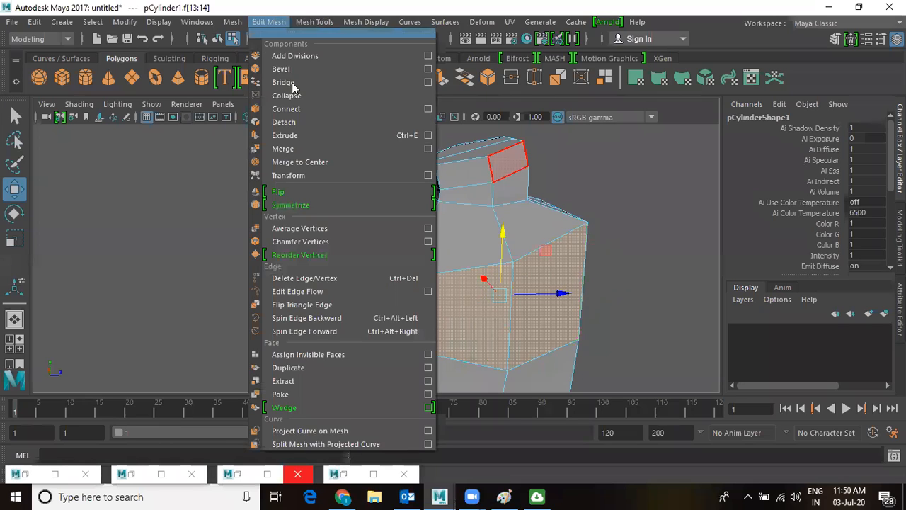
{"action": "left_click", "coordinate": [304, 135]}
{"action": "key", "text": "r"}
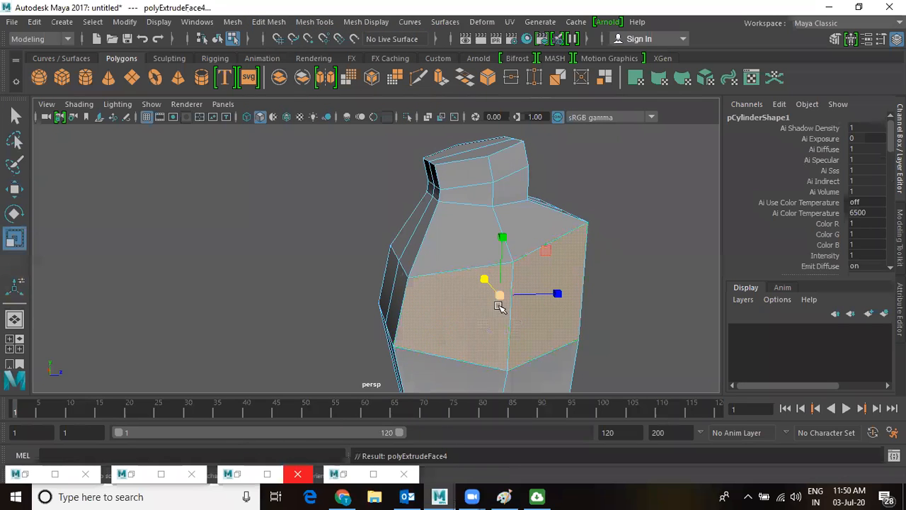
{"action": "middle_click_drag", "start_coordinate": [481, 321], "coordinate": [467, 336]}
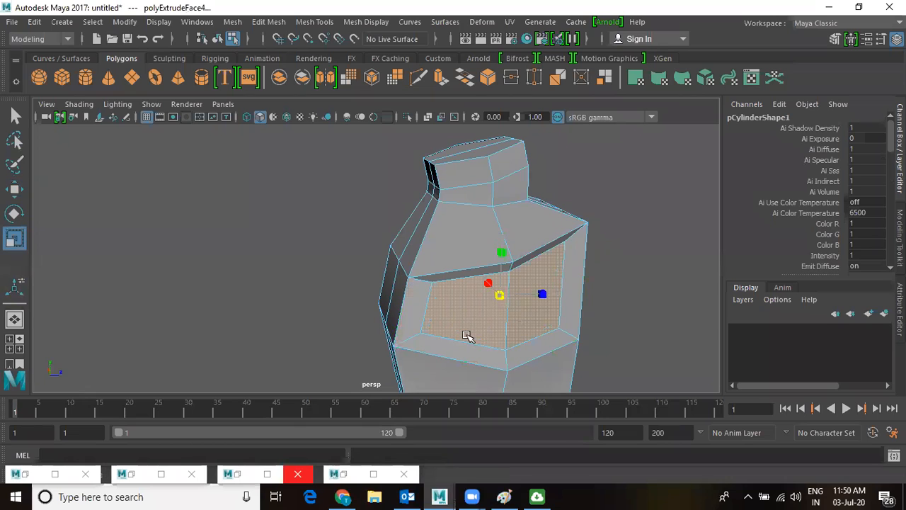
{"action": "key", "text": "w"}
In the front view, scale the extruded faces flat along X.
{"action": "key", "text": "space"}
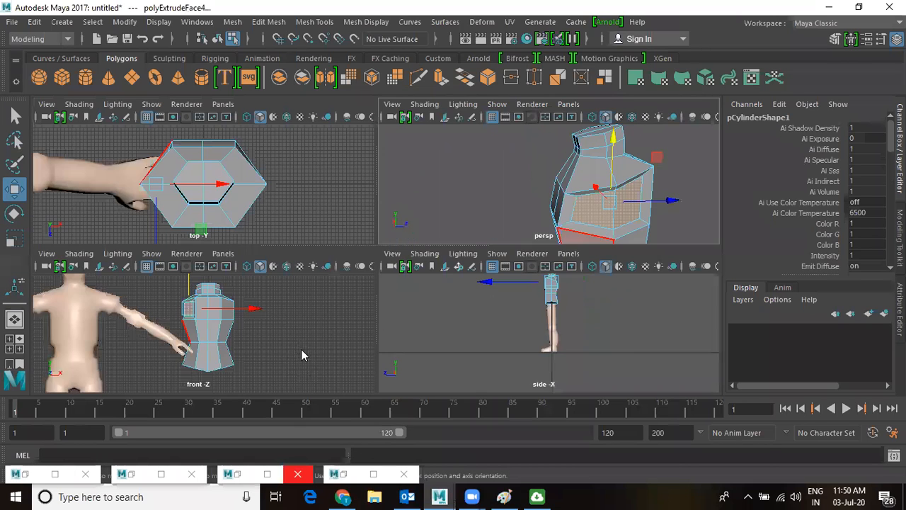
{"action": "key", "text": "space"}
{"action": "right_click_drag", "start_coordinate": [318, 281], "coordinate": [424, 311], "text": "alt"}
{"action": "middle_click_drag", "start_coordinate": [439, 296], "coordinate": [546, 396], "text": "alt"}
{"action": "key", "text": "r"}
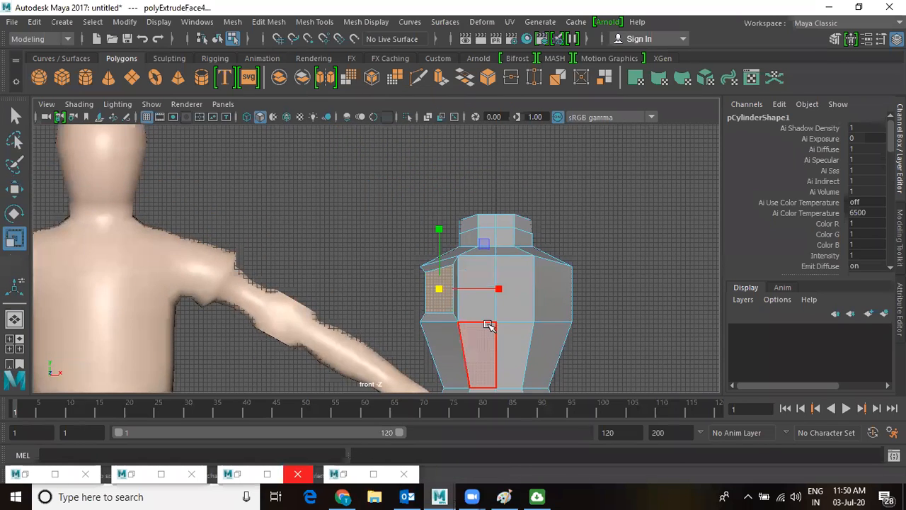
{"action": "left_click_drag", "start_coordinate": [498, 288], "coordinate": [446, 289]}
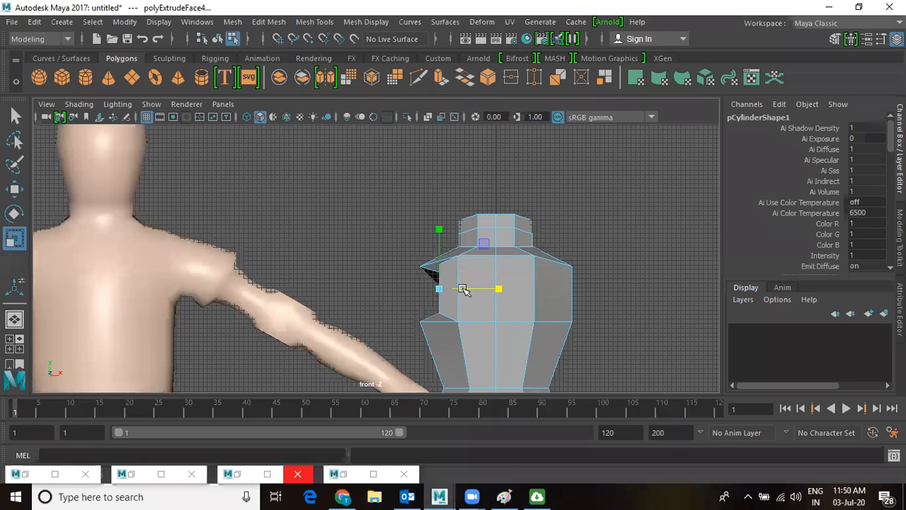
Push the extruded shoulder faces outward to the left.
{"action": "key", "text": "w"}
{"action": "left_click_drag", "start_coordinate": [507, 288], "coordinate": [486, 295]}
{"action": "key", "text": "space"}
{"action": "key", "text": "space"}
{"action": "scroll", "coordinate": [522, 265], "scroll_direction": "up", "scroll_amount": 2}
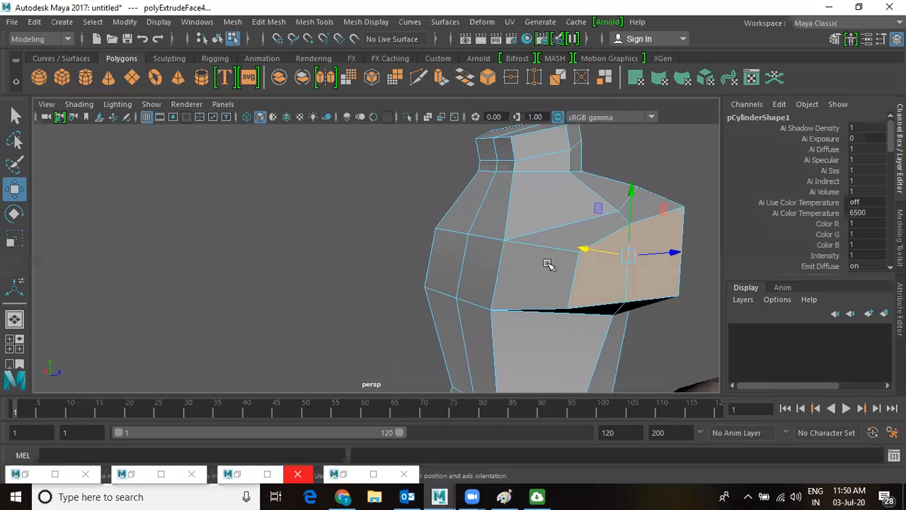
{"action": "key", "text": "r"}
{"action": "left_click_drag", "start_coordinate": [516, 268], "coordinate": [542, 269], "text": "alt"}
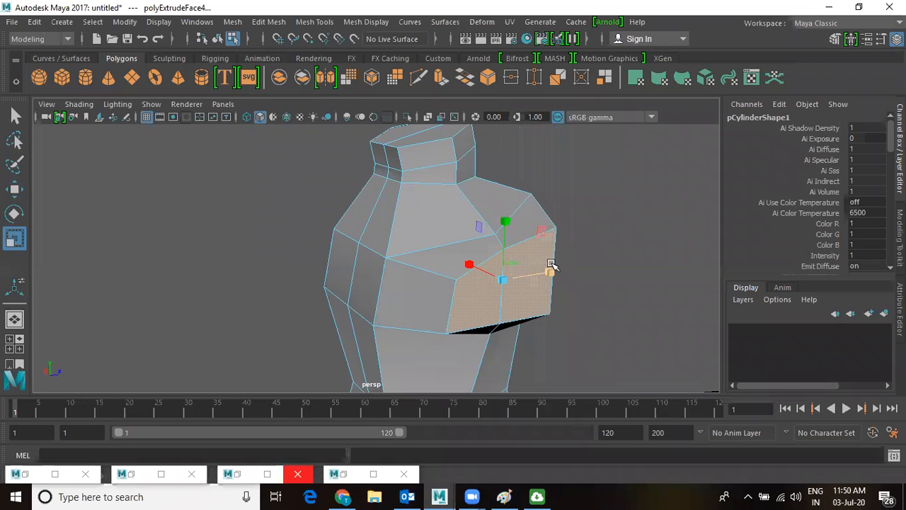
{"action": "key", "text": "w"}
In a wireframe side view, move the shoulder's top corner vertex down and right.
{"action": "right_click_drag", "start_coordinate": [529, 242], "coordinate": [474, 116]}
{"action": "left_click", "coordinate": [555, 228]}
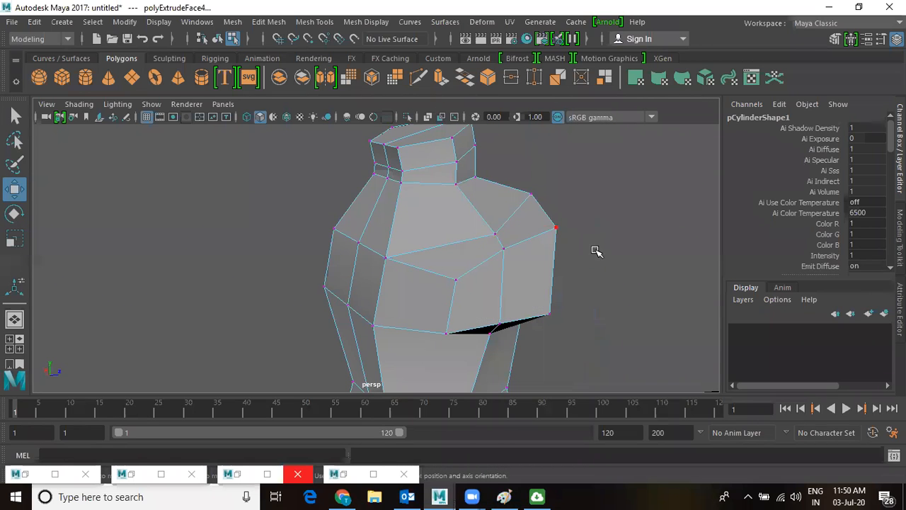
{"action": "key", "text": "space"}
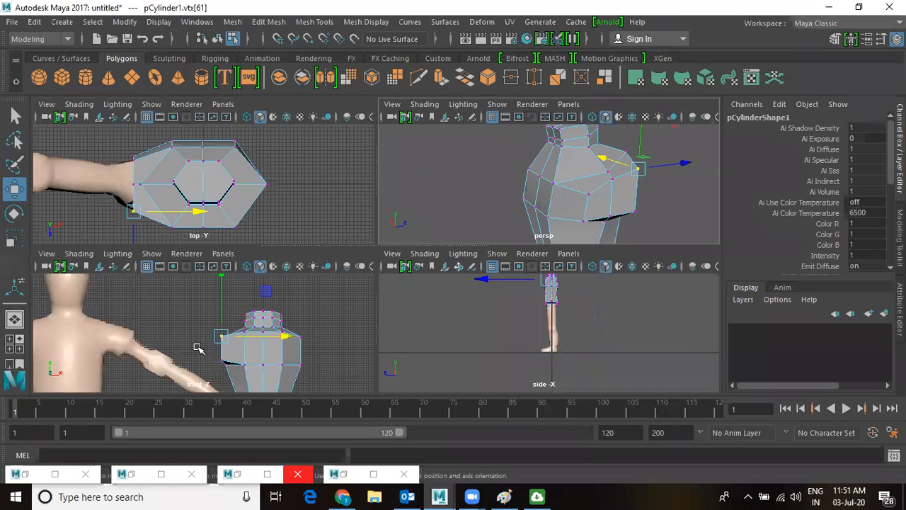
{"action": "key", "text": "space"}
{"action": "key", "text": "f"}
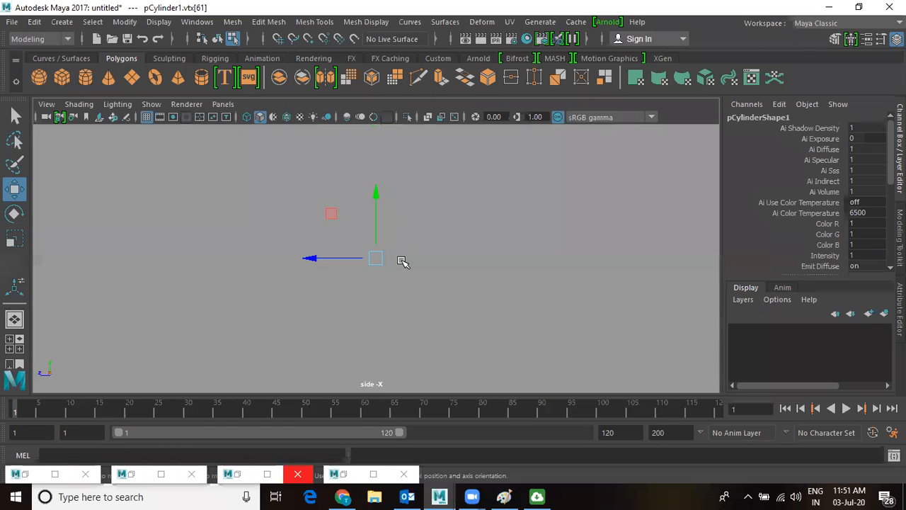
{"action": "scroll", "coordinate": [156, 238], "scroll_direction": "down", "scroll_amount": 5}
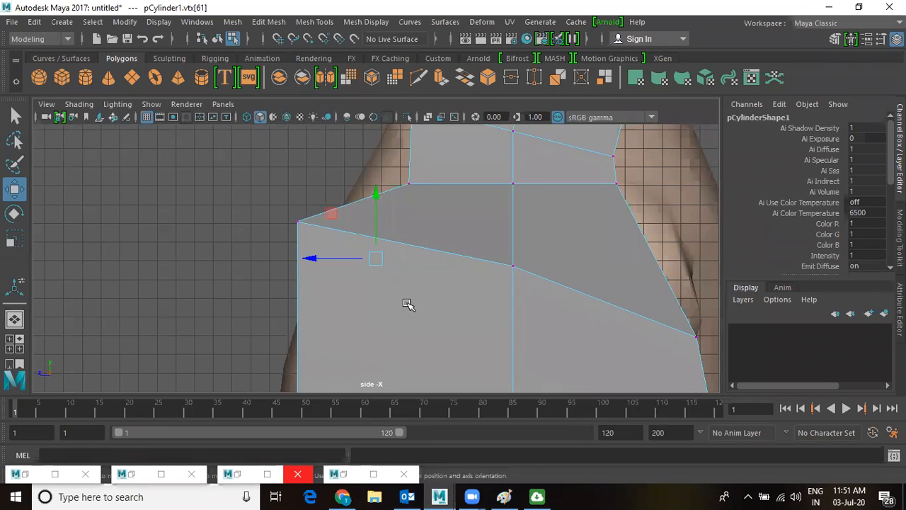
{"action": "key", "text": "4"}
{"action": "scroll", "coordinate": [502, 334], "scroll_direction": "down", "scroll_amount": 1}
{"action": "mouse_move", "coordinate": [502, 334]}
{"action": "middle_mouse_down", "text": "alt"}
{"action": "mouse_move", "coordinate": [507, 280]}
{"action": "mouse_move", "coordinate": [533, 211]}
{"action": "middle_mouse_up", "text": "alt"}
{"action": "left_click_drag", "start_coordinate": [411, 138], "coordinate": [434, 181]}
Shift the lower shoulder vertex right and lower a vertex on the torso's right edge.
{"action": "left_click", "coordinate": [409, 321]}
{"action": "left_click_drag", "start_coordinate": [405, 320], "coordinate": [430, 320]}
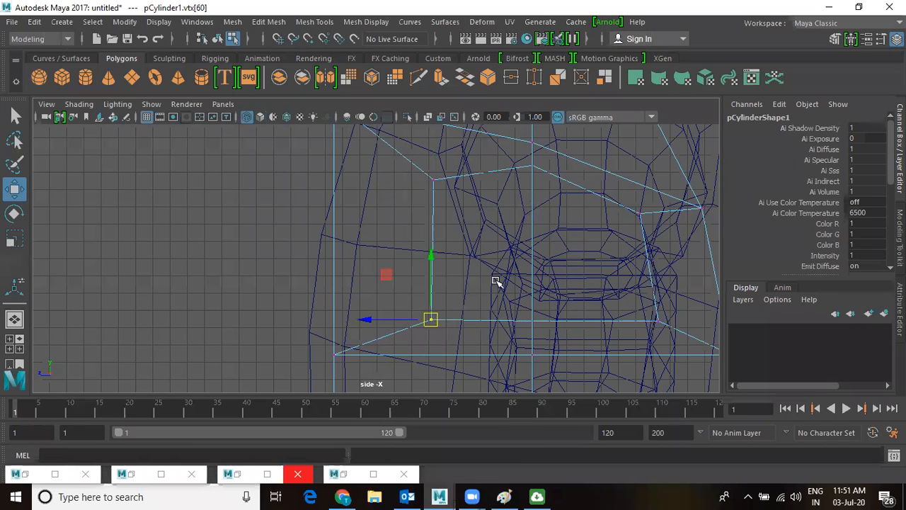
{"action": "left_click", "coordinate": [522, 318]}
{"action": "left_click", "coordinate": [531, 321]}
{"action": "left_click_drag", "start_coordinate": [532, 321], "coordinate": [529, 331]}
{"action": "left_click_drag", "start_coordinate": [403, 306], "coordinate": [435, 298]}
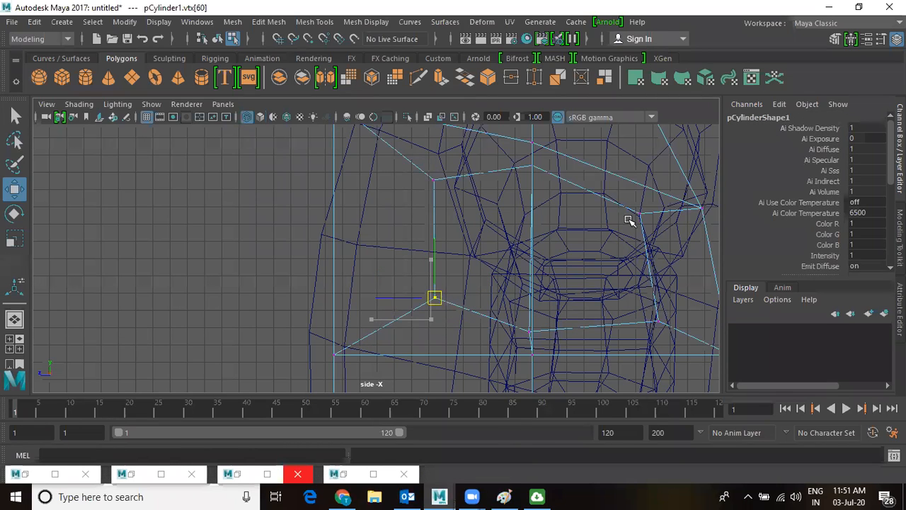
{"action": "key", "text": "space"}
{"action": "key", "text": "space"}
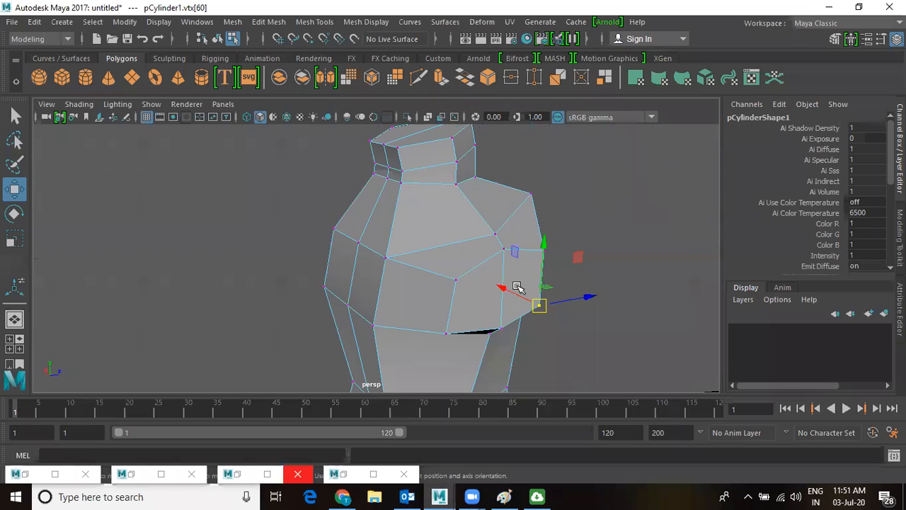
{"action": "right_click_drag", "start_coordinate": [505, 164], "coordinate": [505, 148]}
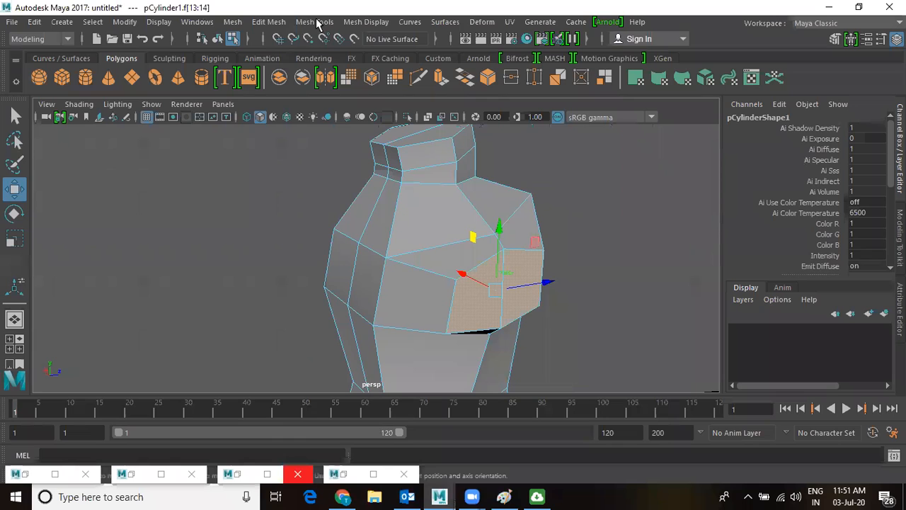
Extrude the shoulder faces outward into a shoulder stub.
{"action": "left_click", "coordinate": [269, 22]}
{"action": "left_click", "coordinate": [297, 136]}
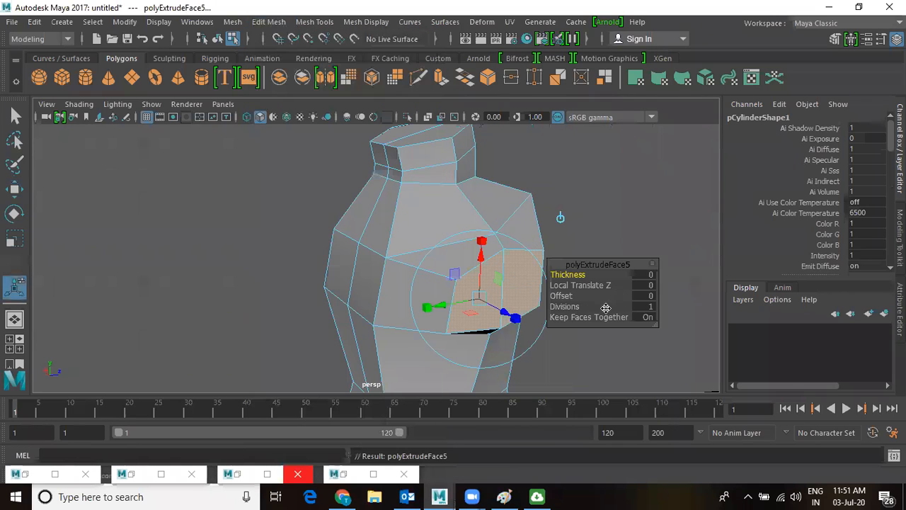
{"action": "left_click_drag", "start_coordinate": [493, 314], "coordinate": [646, 388]}
{"action": "left_click_drag", "start_coordinate": [405, 255], "coordinate": [427, 225], "text": "alt"}
Extrude the torso's bottom face out to Local Translate Z 9.676 to start a leg.
{"action": "left_click", "coordinate": [448, 238]}
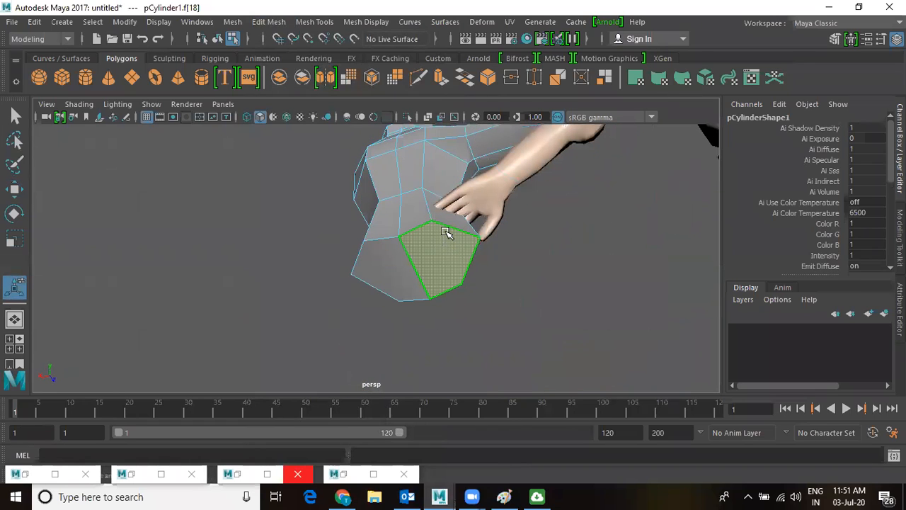
{"action": "key", "text": "ctrl+e"}
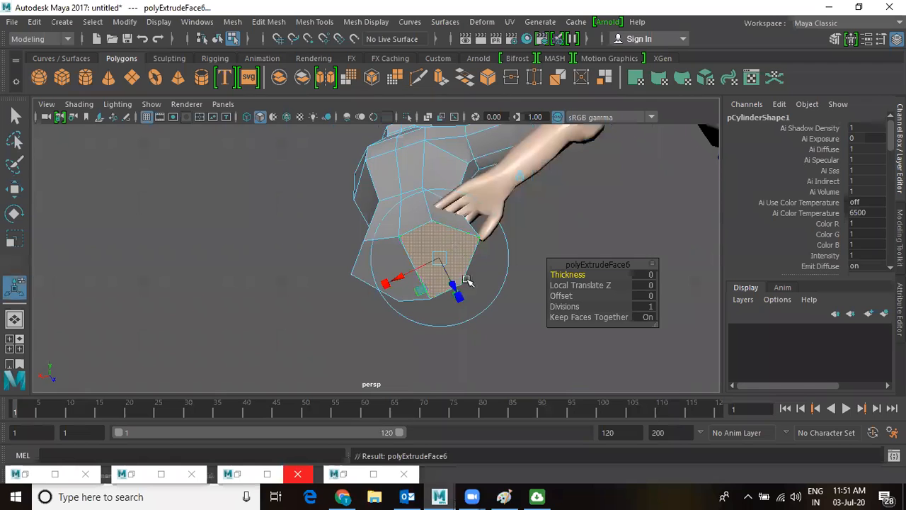
{"action": "left_click_drag", "start_coordinate": [463, 285], "coordinate": [429, 182], "text": "alt"}
{"action": "scroll", "coordinate": [430, 241], "scroll_direction": "up", "scroll_amount": 3}
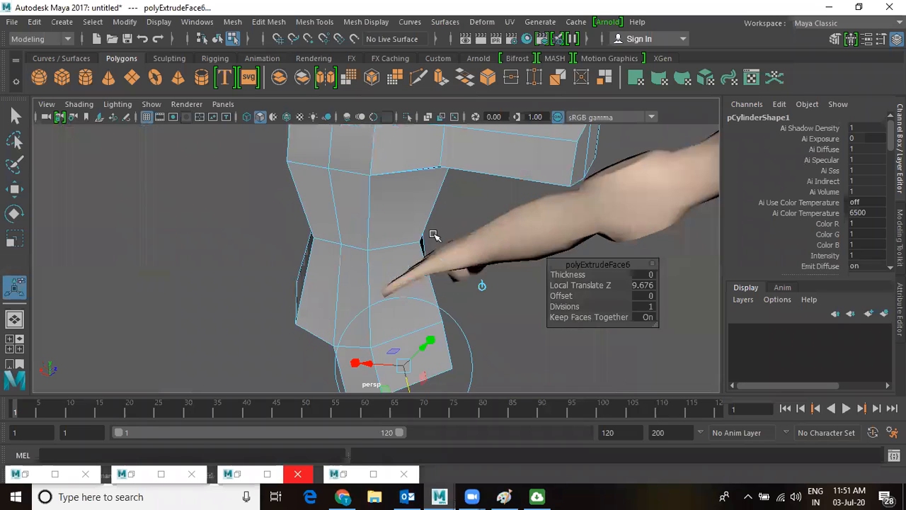
{"action": "key", "text": "w"}
{"action": "scroll", "coordinate": [427, 172], "scroll_direction": "down", "scroll_amount": 5}
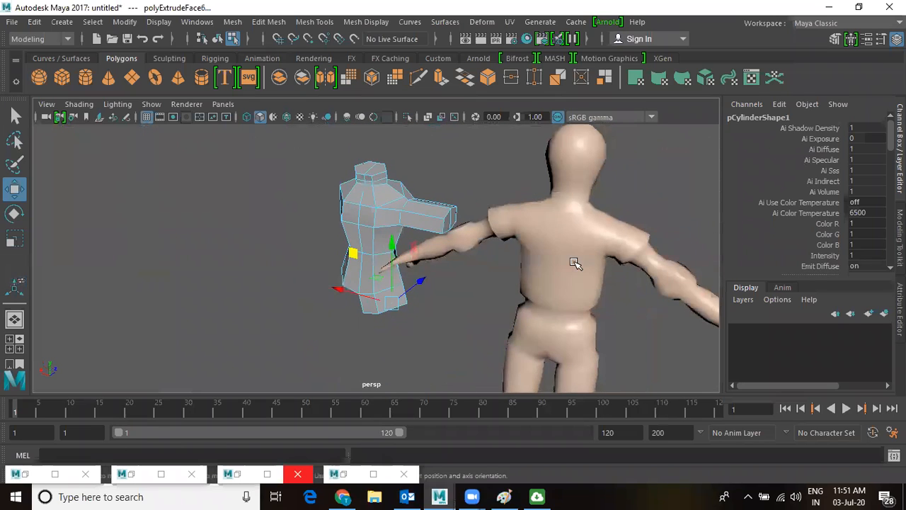
{"action": "left_click", "coordinate": [574, 263]}
Set the reference body's Rotate Y to 180 in the Channel Box.
{"action": "right_click_drag", "start_coordinate": [566, 240], "coordinate": [568, 148]}
{"action": "left_click", "coordinate": [574, 261]}
{"action": "right_click_drag", "start_coordinate": [560, 228], "coordinate": [615, 97]}
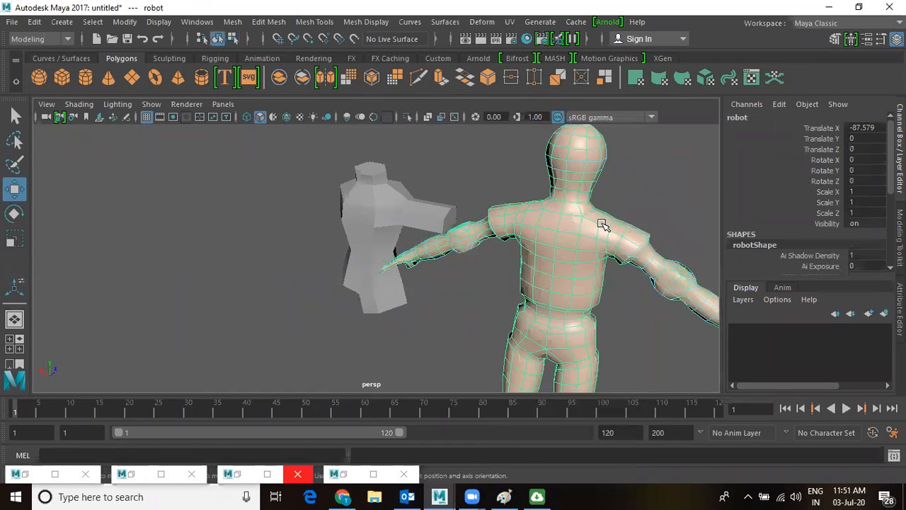
{"action": "scroll", "coordinate": [597, 264], "scroll_direction": "down", "scroll_amount": 2}
{"action": "left_click", "coordinate": [864, 172]}
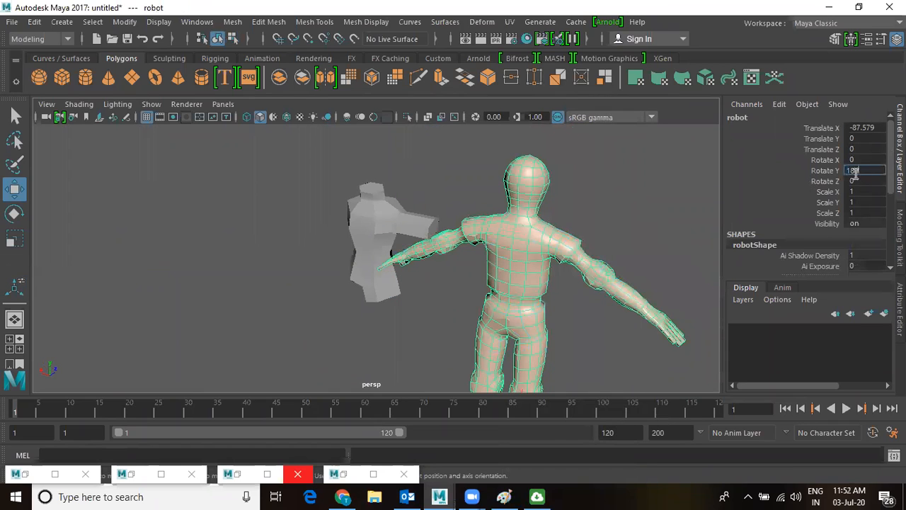
{"action": "type", "text": "180"}
{"action": "key", "text": "Return"}
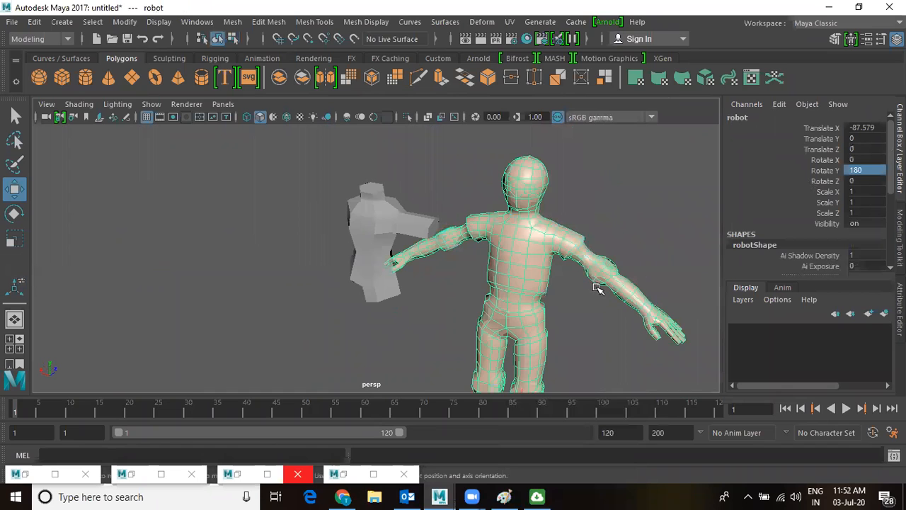
Move the reference body right along X to Translate X -163.205.
{"action": "left_click_drag", "start_coordinate": [554, 272], "coordinate": [618, 306], "text": "alt"}
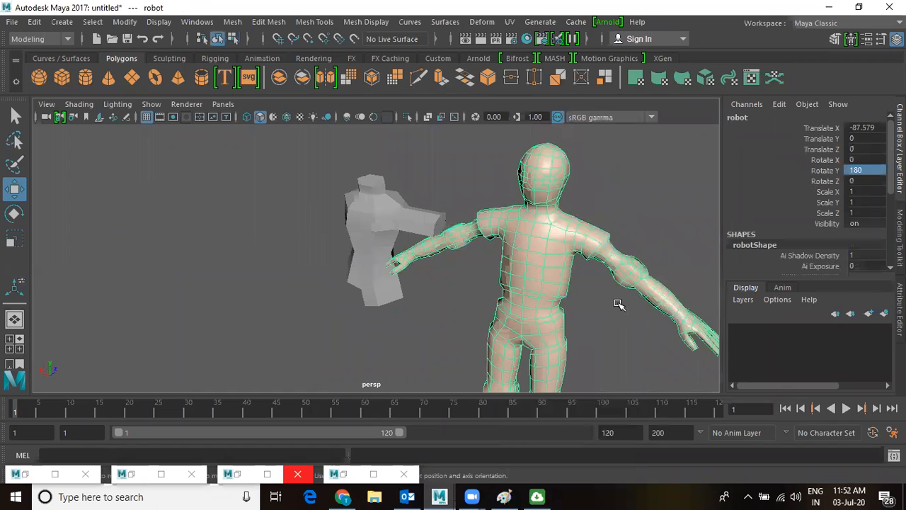
{"action": "middle_click_drag", "start_coordinate": [618, 306], "coordinate": [576, 178], "text": "alt"}
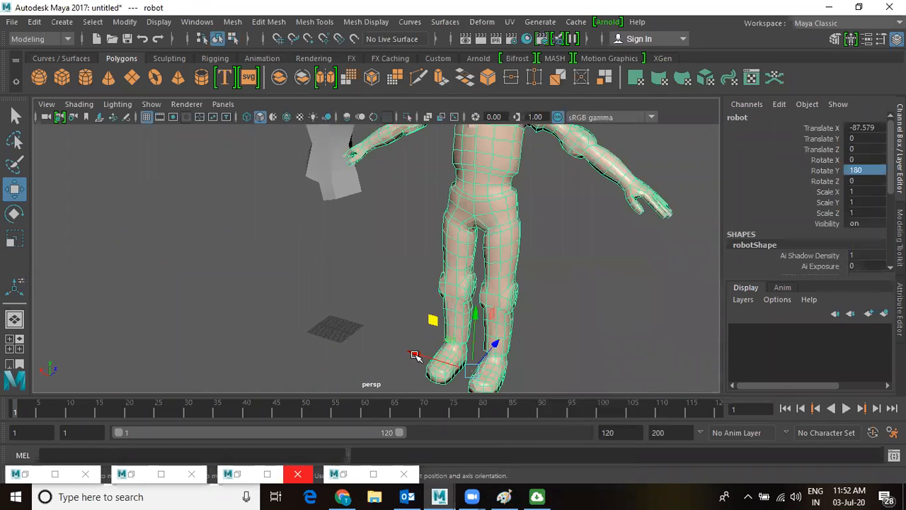
{"action": "left_click_drag", "start_coordinate": [415, 355], "coordinate": [554, 390]}
{"action": "left_click", "coordinate": [453, 214]}
Reframe the view on both models and reselect the reference body mesh.
{"action": "middle_click_drag", "start_coordinate": [469, 173], "coordinate": [509, 311], "text": "alt"}
{"action": "right_click_drag", "start_coordinate": [291, 273], "coordinate": [443, 253], "text": "alt"}
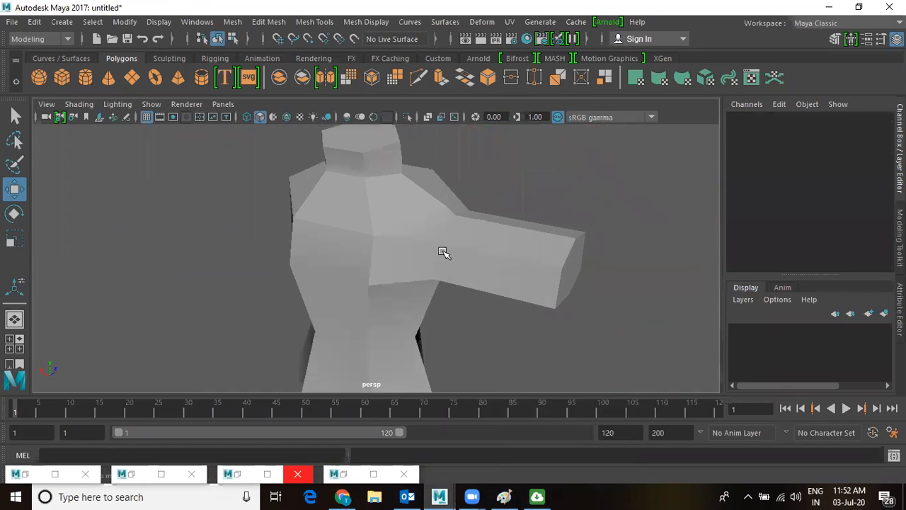
{"action": "left_click_drag", "start_coordinate": [443, 253], "coordinate": [444, 252], "text": "alt"}
{"action": "middle_click_drag", "start_coordinate": [445, 251], "coordinate": [455, 244], "text": "alt"}
{"action": "left_click", "coordinate": [463, 241]}
{"action": "right_click_drag", "start_coordinate": [547, 305], "coordinate": [408, 278], "text": "alt"}
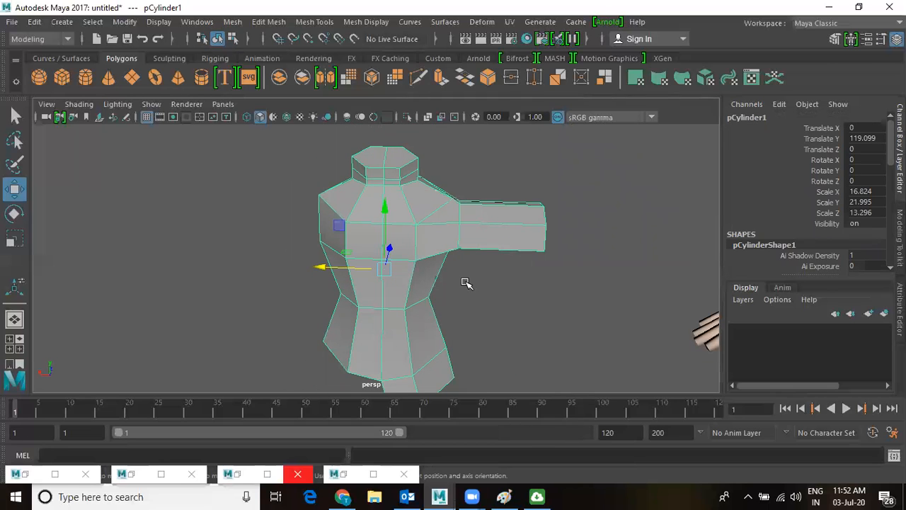
{"action": "right_click_drag", "start_coordinate": [402, 267], "coordinate": [448, 283], "text": "alt"}
{"action": "middle_click_drag", "start_coordinate": [449, 283], "coordinate": [212, 265], "text": "alt"}
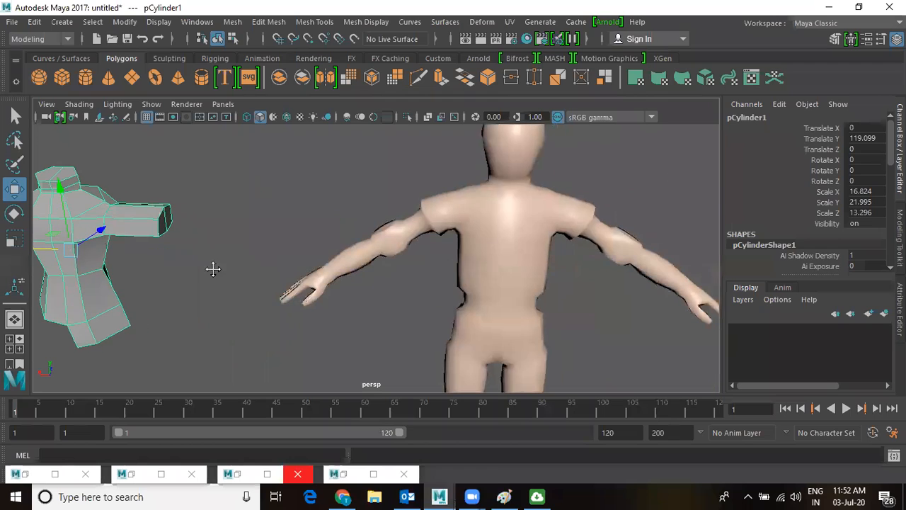
{"action": "left_click", "coordinate": [498, 274]}
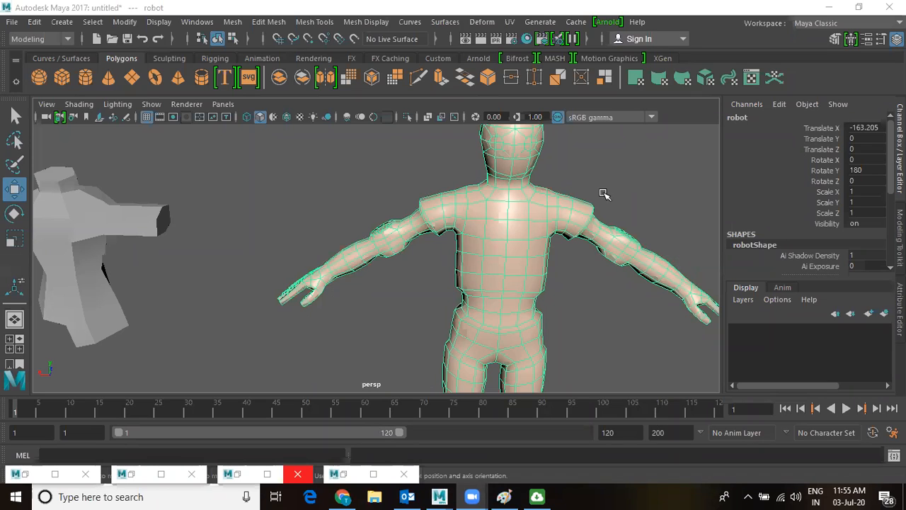
Zoom onto the reference robot's head and switch its mesh to vertex mode.
{"action": "scroll", "coordinate": [559, 241], "scroll_direction": "down", "scroll_amount": 3}
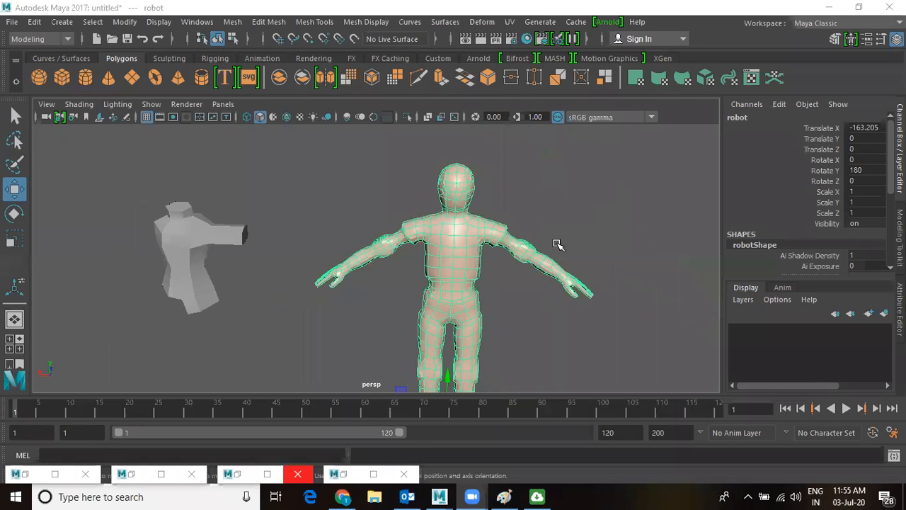
{"action": "scroll", "coordinate": [536, 272], "scroll_direction": "up", "scroll_amount": 5}
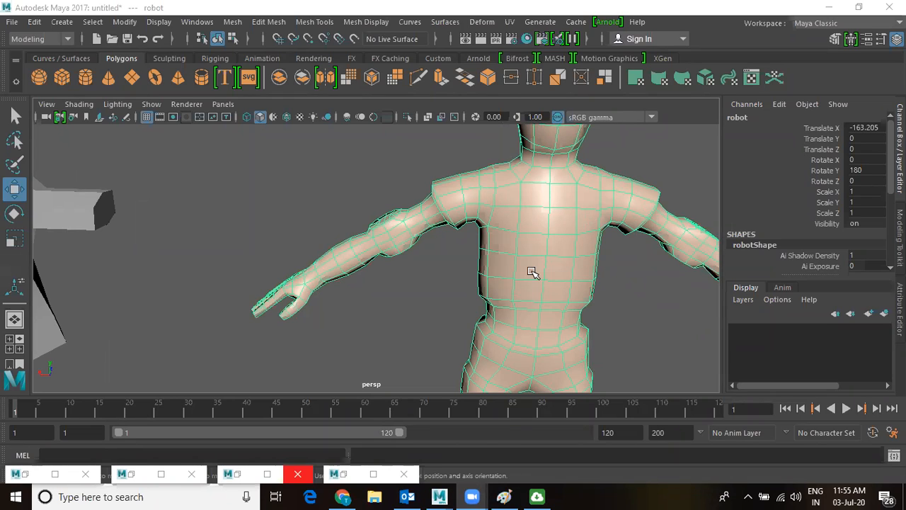
{"action": "scroll", "coordinate": [532, 272], "scroll_direction": "down", "scroll_amount": 4}
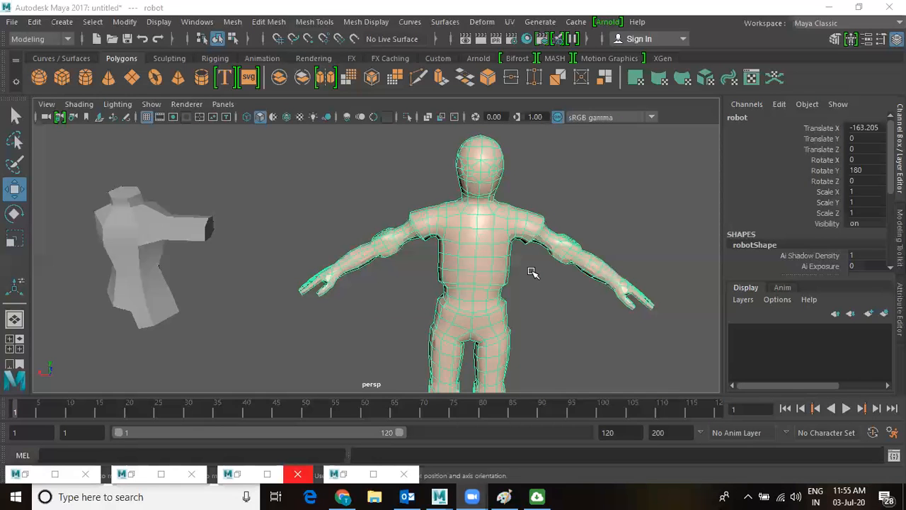
{"action": "scroll", "coordinate": [445, 287], "scroll_direction": "down", "scroll_amount": 1}
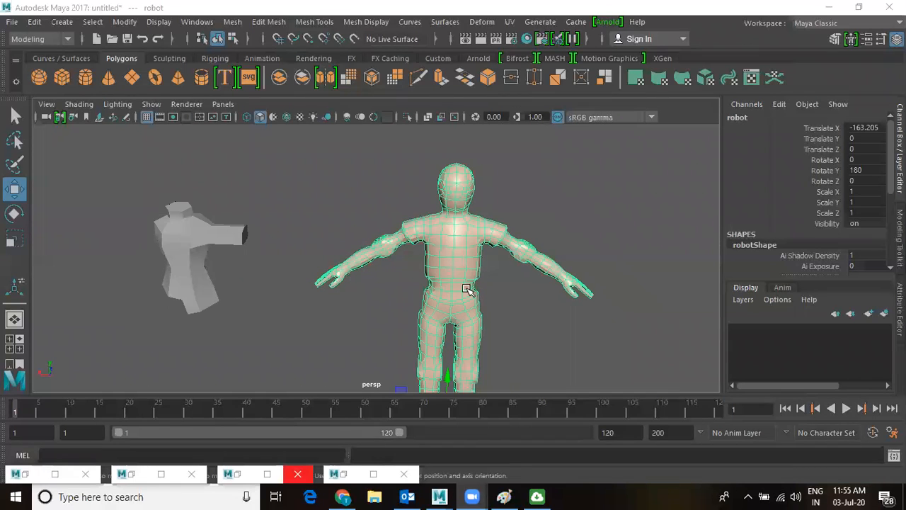
{"action": "scroll", "coordinate": [467, 289], "scroll_direction": "up", "scroll_amount": 1}
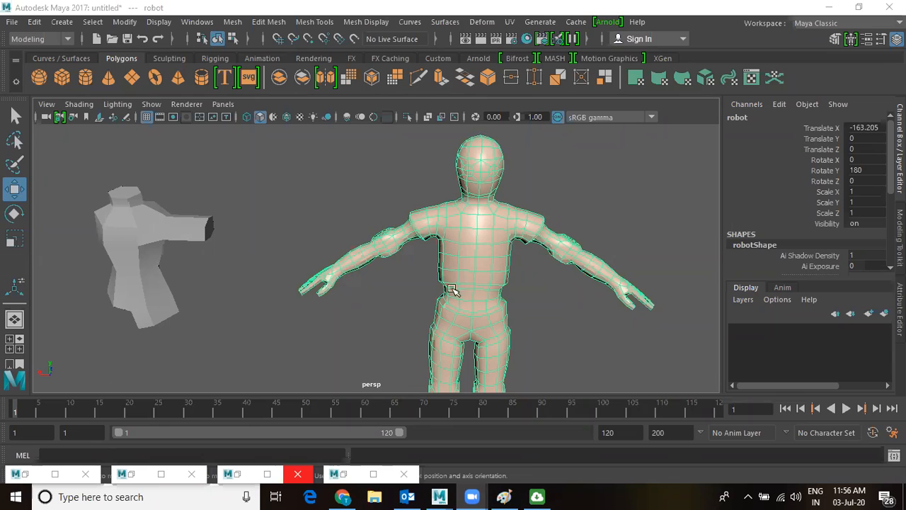
{"action": "scroll", "coordinate": [308, 230], "scroll_direction": "up", "scroll_amount": 2}
{"action": "scroll", "coordinate": [306, 223], "scroll_direction": "down", "scroll_amount": 2}
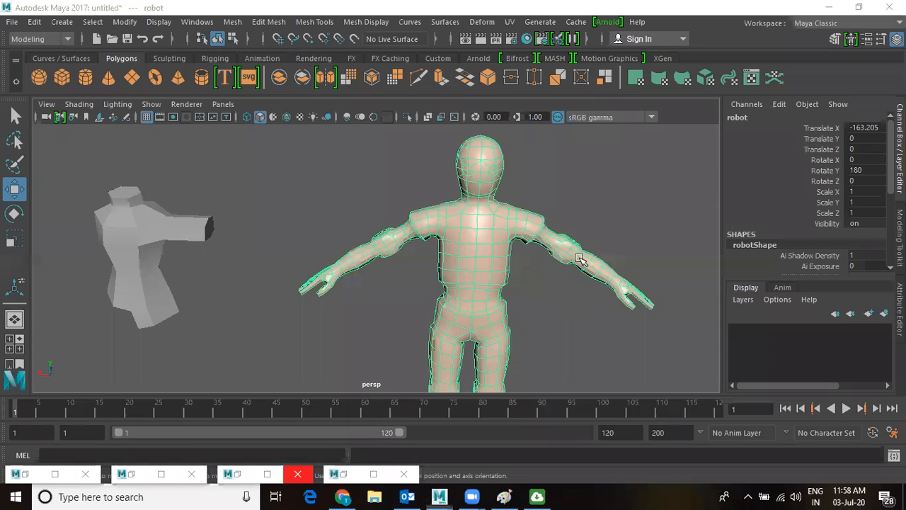
{"action": "scroll", "coordinate": [556, 301], "scroll_direction": "up", "scroll_amount": 3}
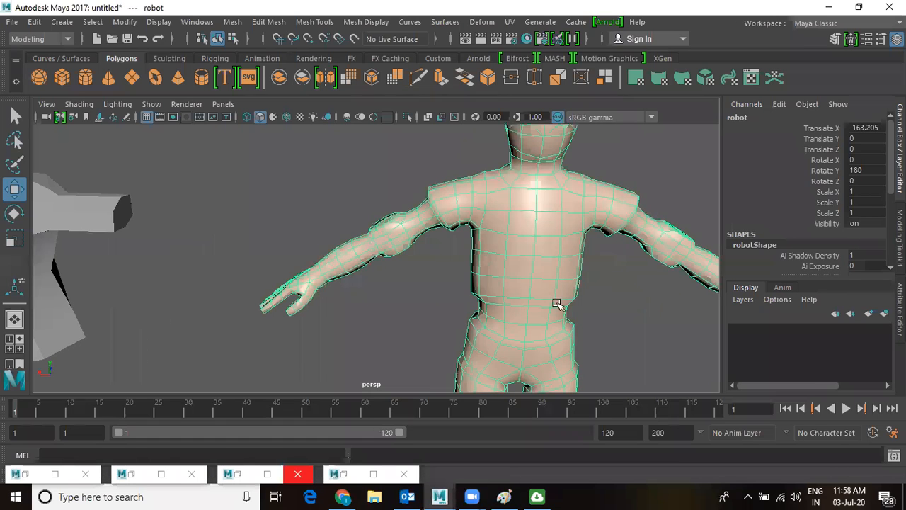
{"action": "middle_click_drag", "start_coordinate": [550, 289], "coordinate": [518, 361], "text": "alt"}
{"action": "scroll", "coordinate": [552, 324], "scroll_direction": "up", "scroll_amount": 4}
{"action": "left_click_drag", "start_coordinate": [588, 286], "coordinate": [556, 283], "text": "alt"}
{"action": "right_click_drag", "start_coordinate": [538, 212], "coordinate": [476, 116]}
{"action": "middle_click_drag", "start_coordinate": [565, 242], "coordinate": [603, 252], "text": "alt"}
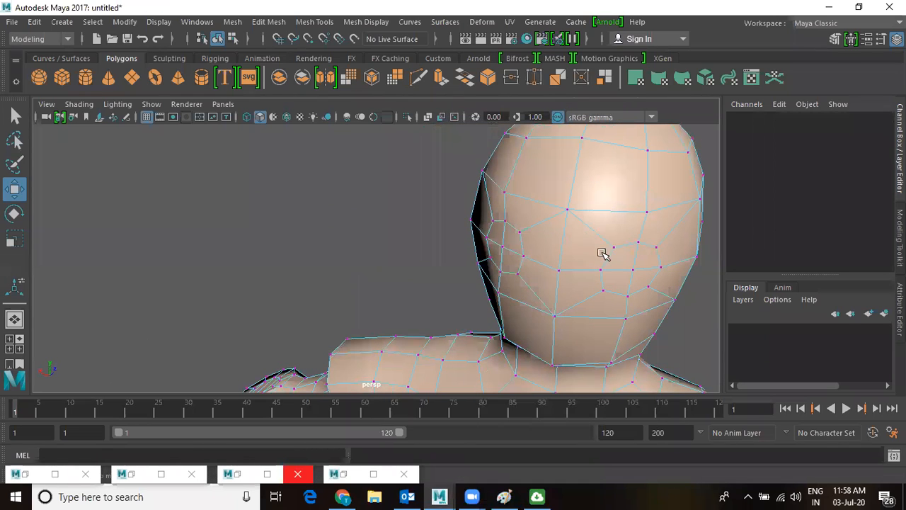
Move both eye vertices of the reference head inward along Z to carve the eye sockets.
{"action": "left_click", "coordinate": [504, 244]}
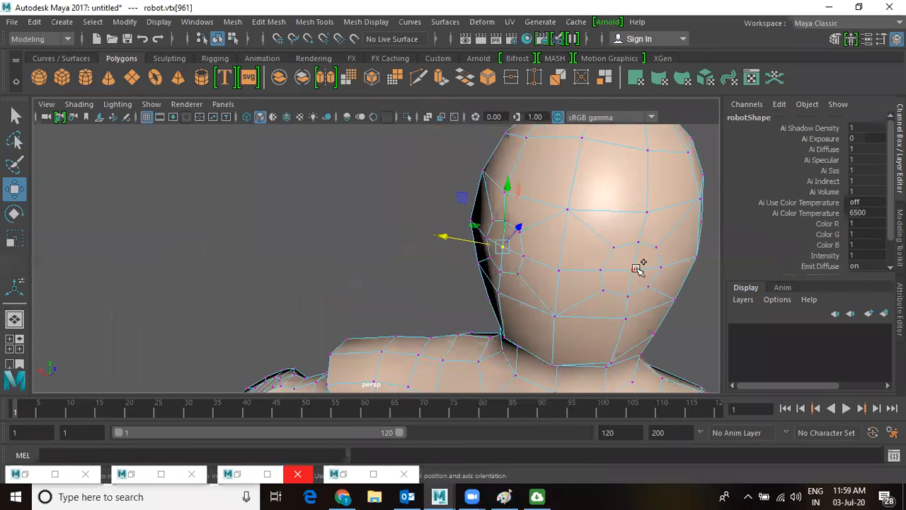
{"action": "left_click", "coordinate": [631, 268], "text": "shift"}
{"action": "left_click_drag", "start_coordinate": [580, 237], "coordinate": [618, 189]}
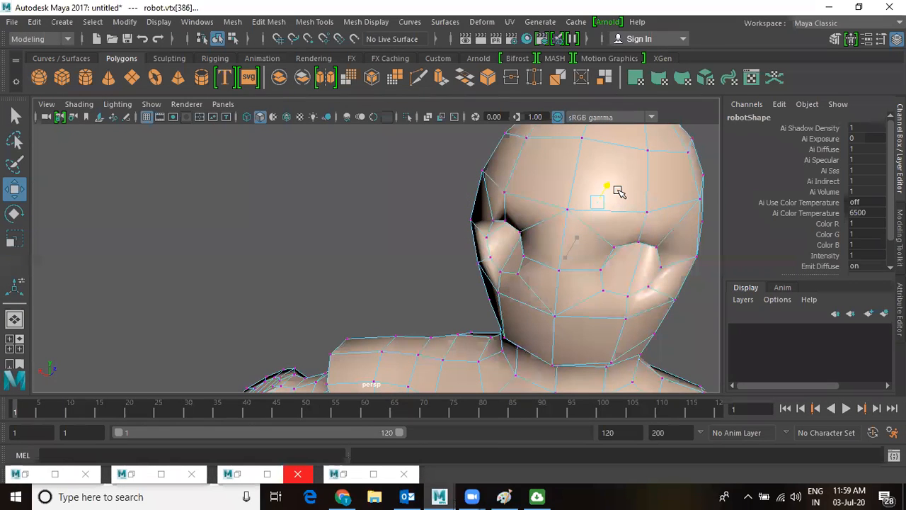
{"action": "left_click_drag", "start_coordinate": [602, 266], "coordinate": [551, 265], "text": "alt"}
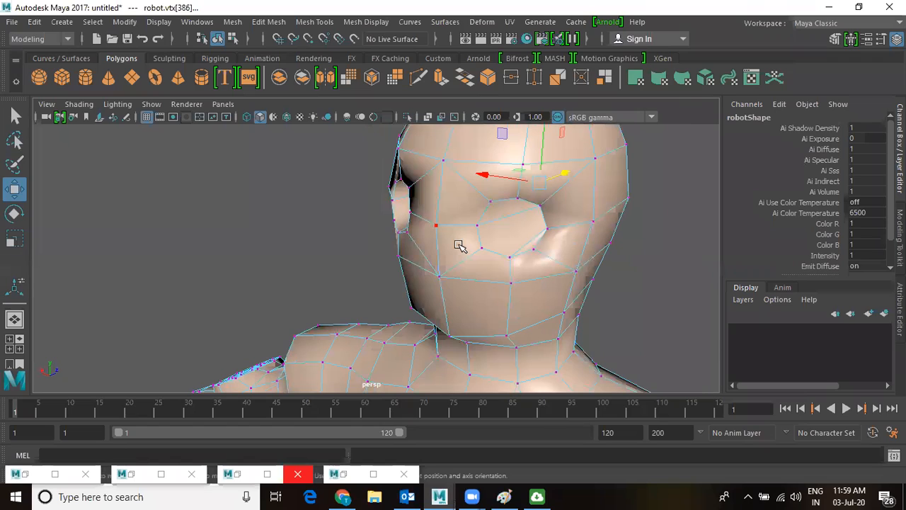